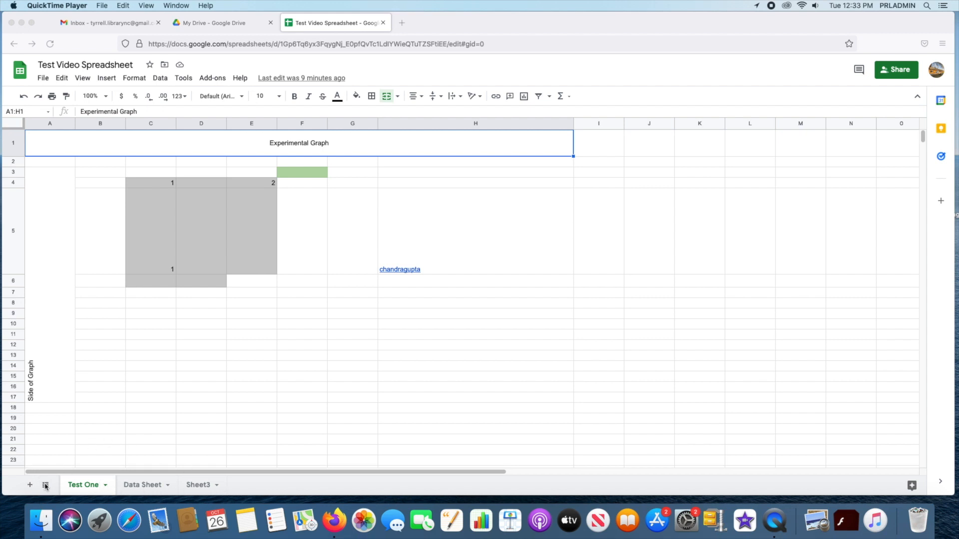
Add a new sheet and move it to the end of the sheet order, after Sheet3.
left_click(30, 487)
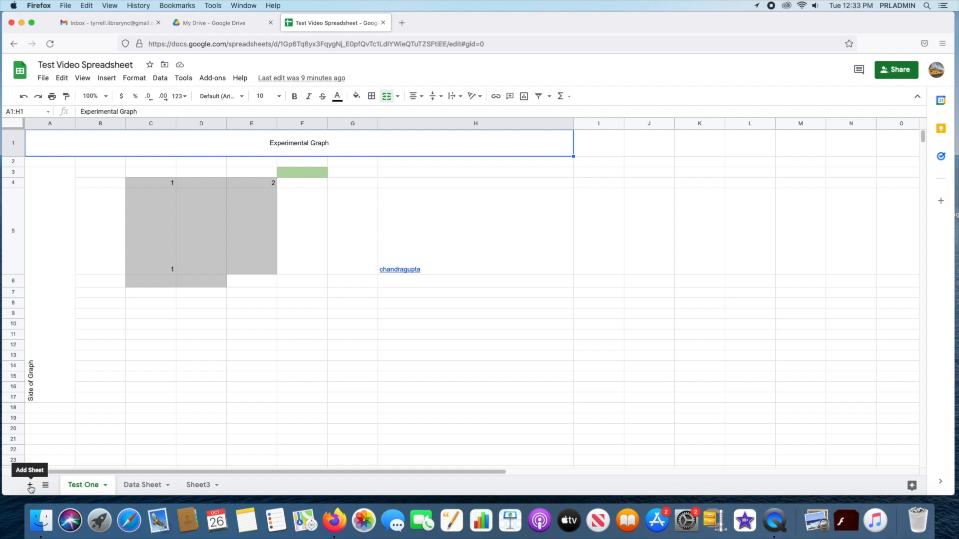
left_click(30, 487)
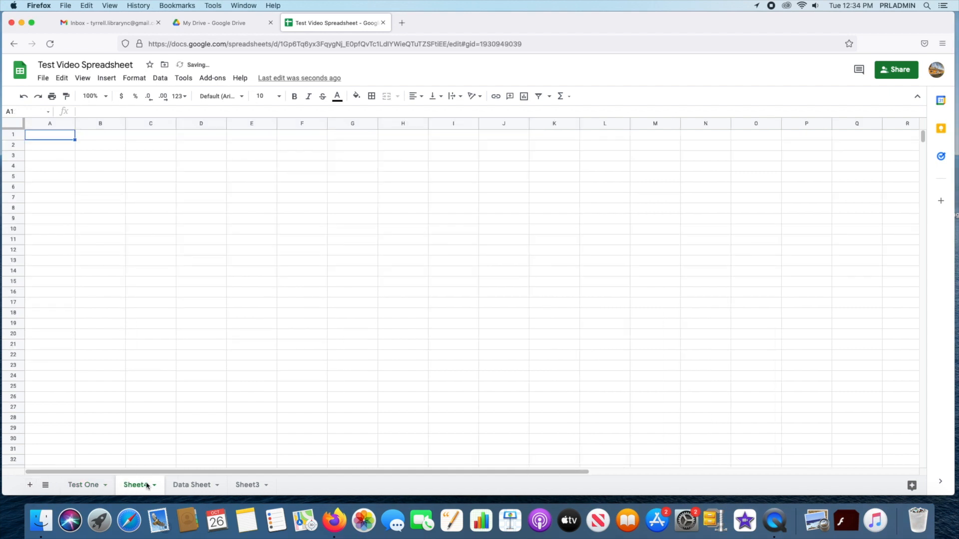
left_click_drag(141, 486, 279, 488)
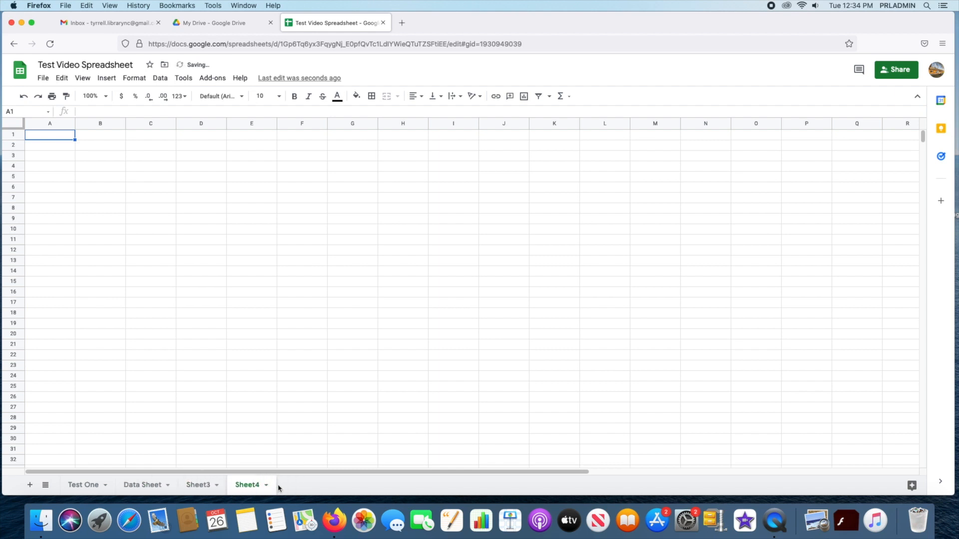
Rename Sheet3 as "Test Two".
left_click(197, 487)
double_click(196, 488)
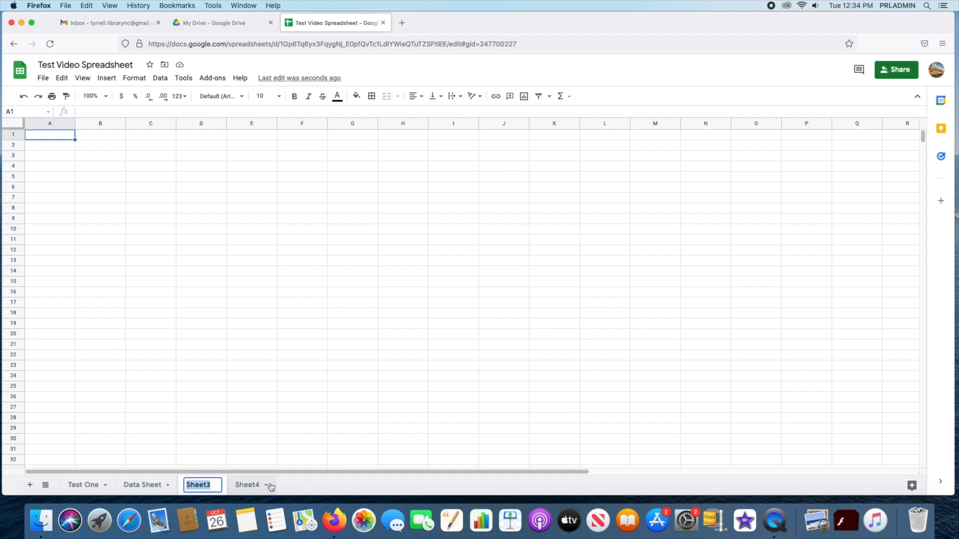
type("Test 3")
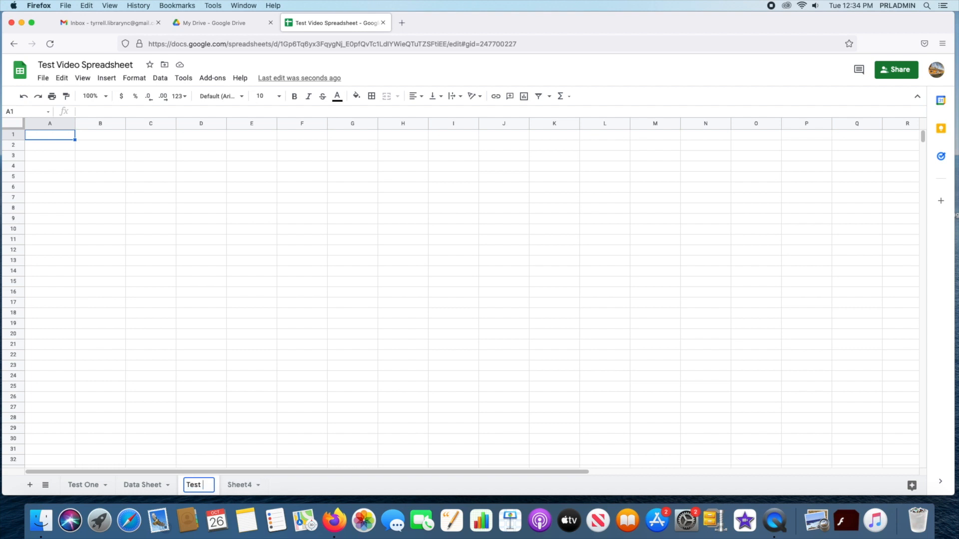
key("BackSpace")
type("tw")
key("BackSpace")
key("BackSpace")
type("Two")
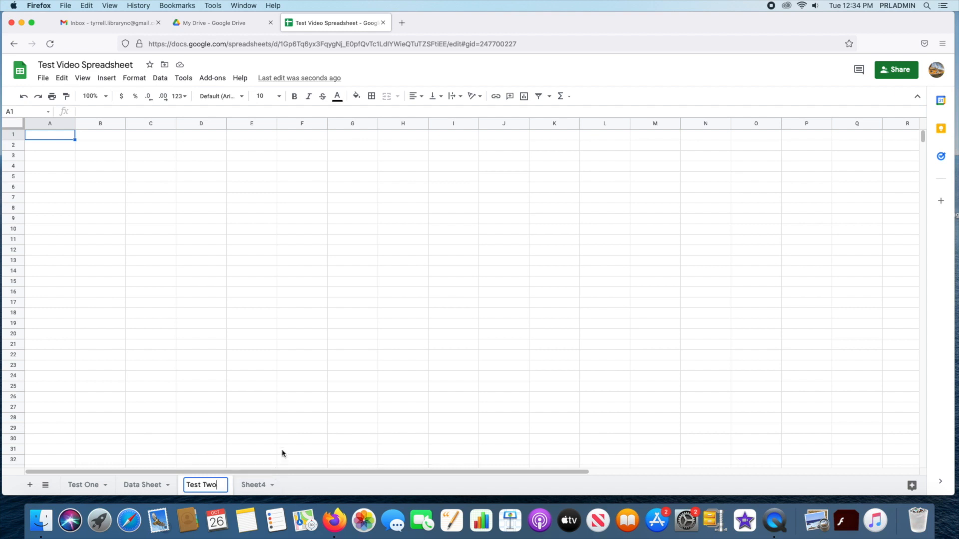
left_click(220, 374)
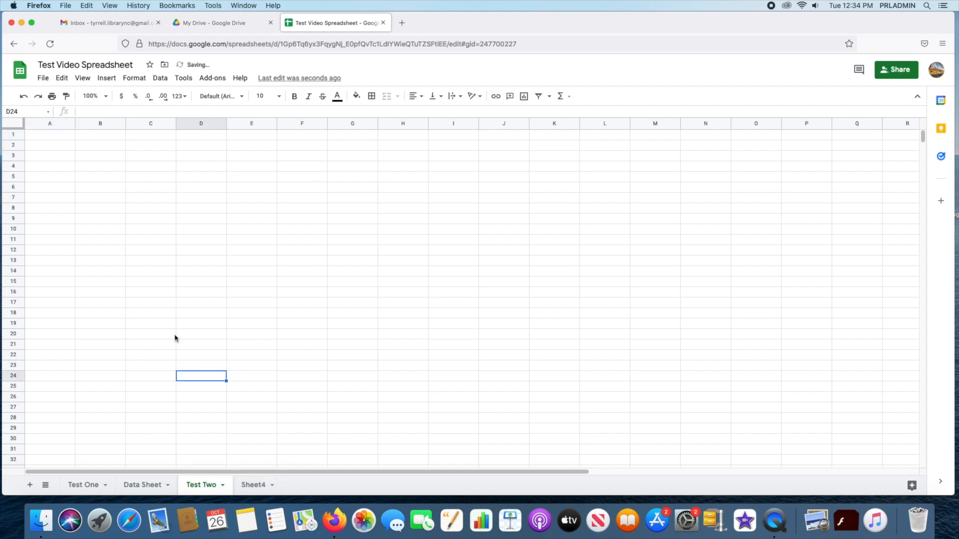
Insert a chart from the Students and Apples data in A1:B10 of the Data Sheet.
left_click(83, 485)
left_click(140, 485)
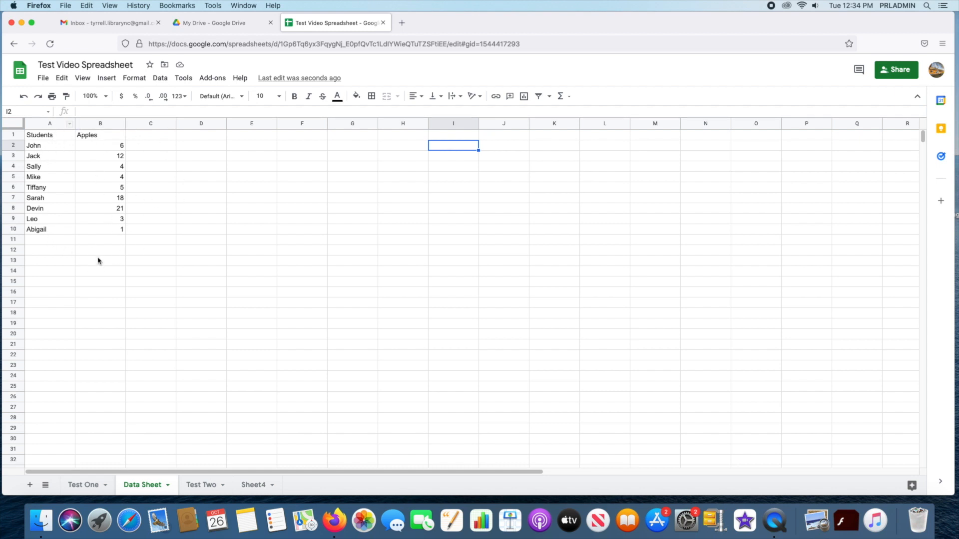
left_click(54, 137)
left_click_drag(54, 136, 101, 231)
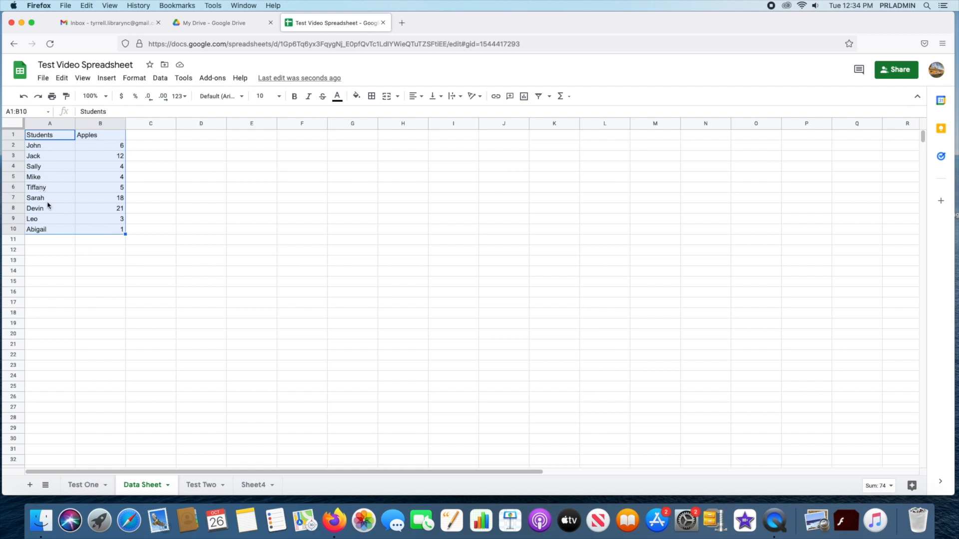
left_click(525, 98)
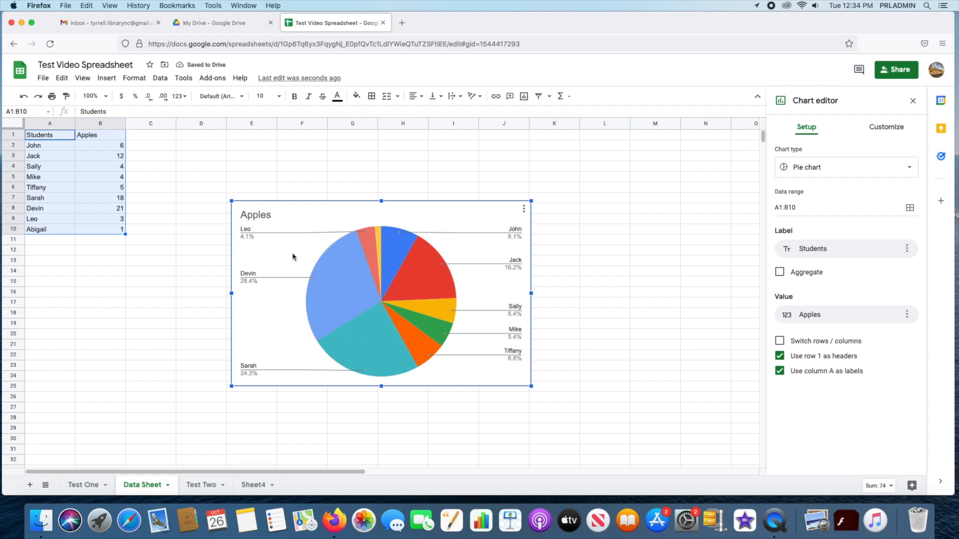
Open the text formatting of the pie chart's labels and examine the available font families and font sizes.
left_click(249, 280)
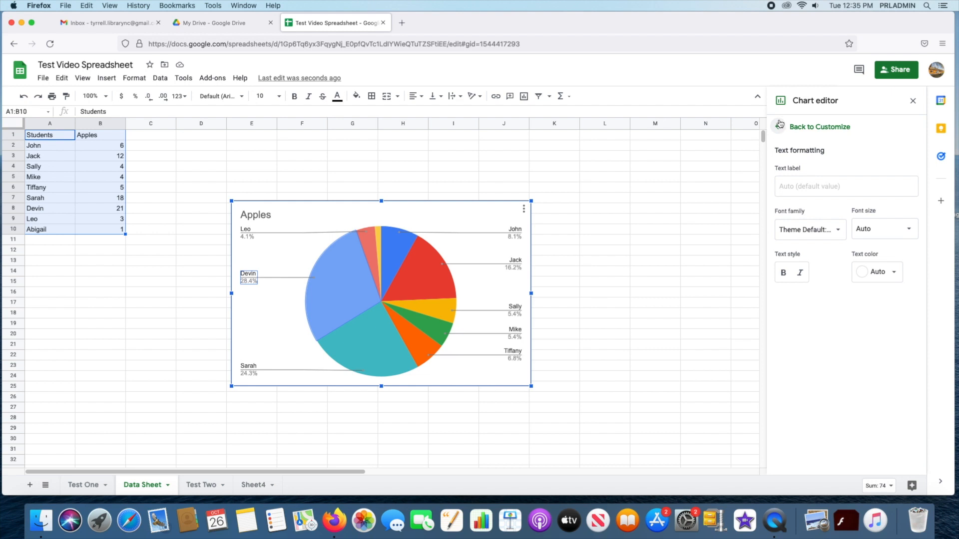
left_click(837, 232)
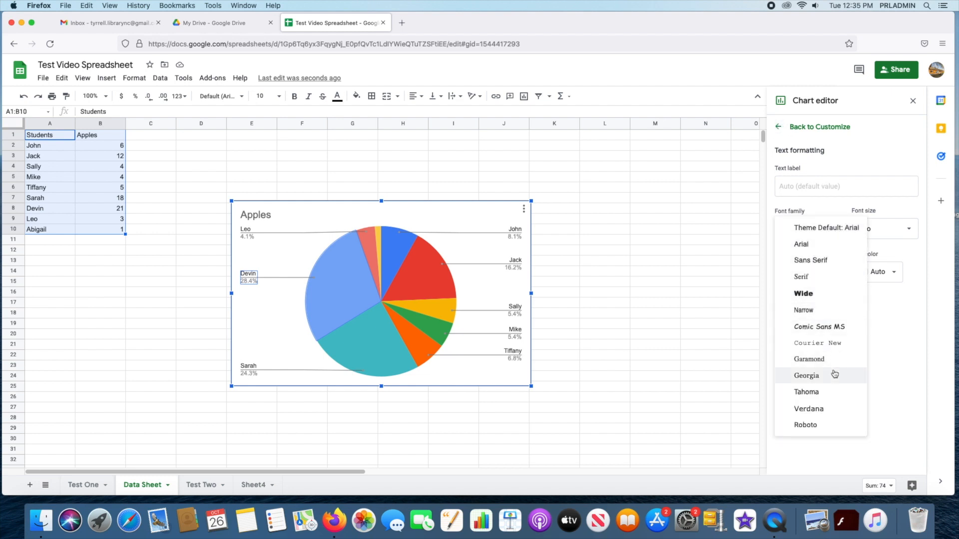
left_click(907, 348)
left_click(898, 237)
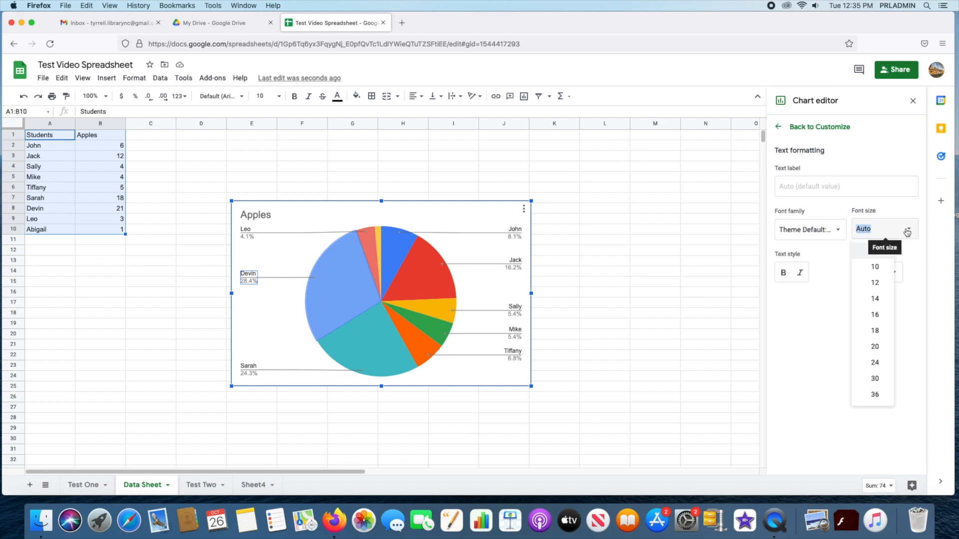
left_click(912, 324)
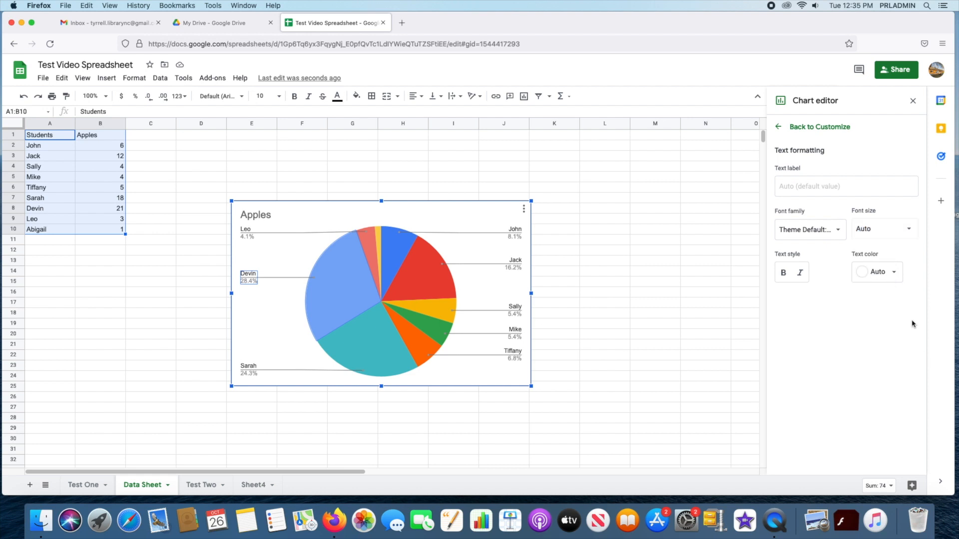
Try bold and italic styling on the pie chart's labels, turning each off again.
left_click(783, 274)
left_click(782, 274)
left_click(800, 273)
left_click(800, 274)
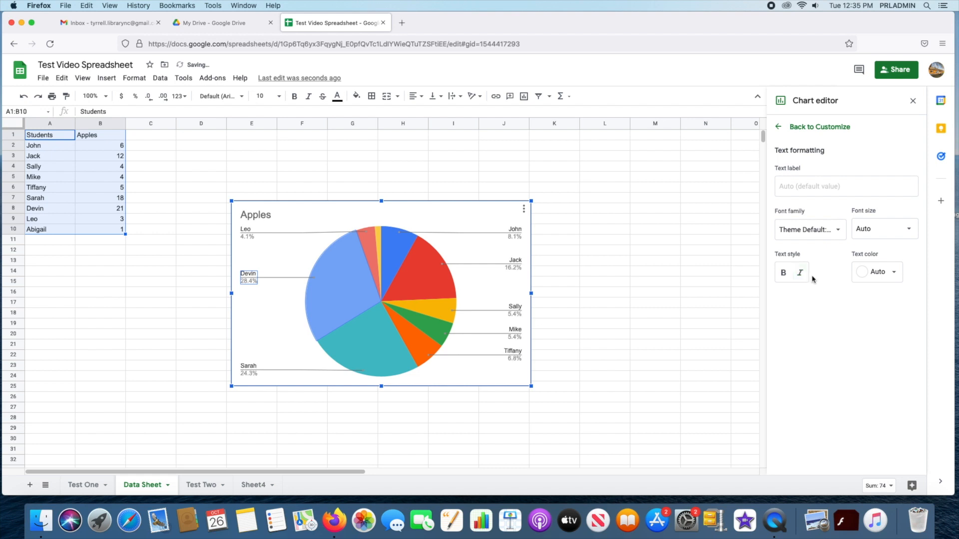
Try blue for the pie chart's label text, set it to black, and return to the general customization options.
left_click(894, 274)
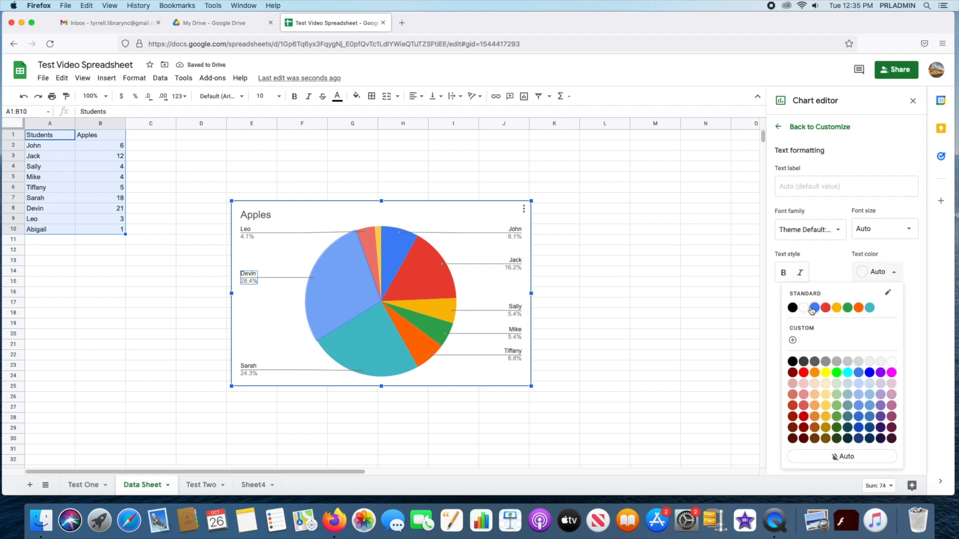
left_click(815, 308)
left_click(877, 272)
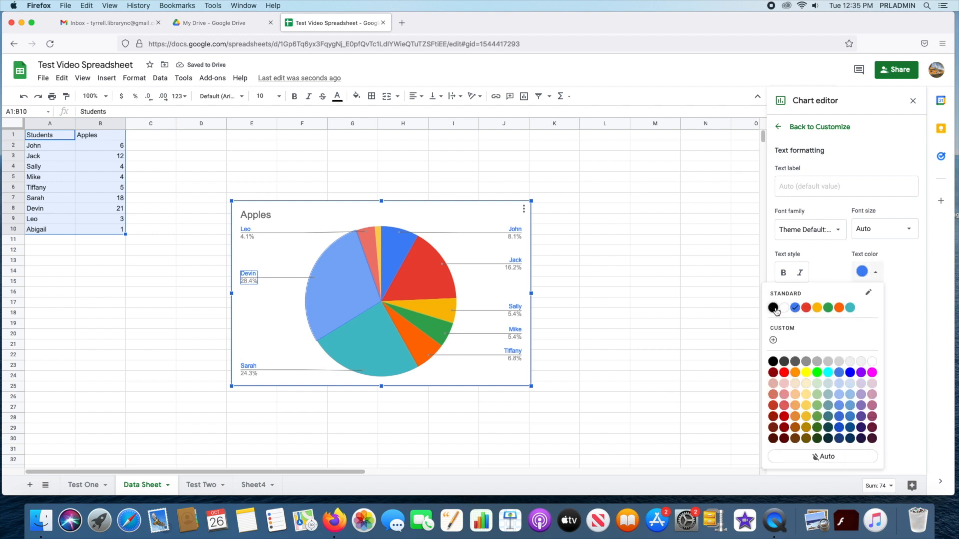
left_click(774, 309)
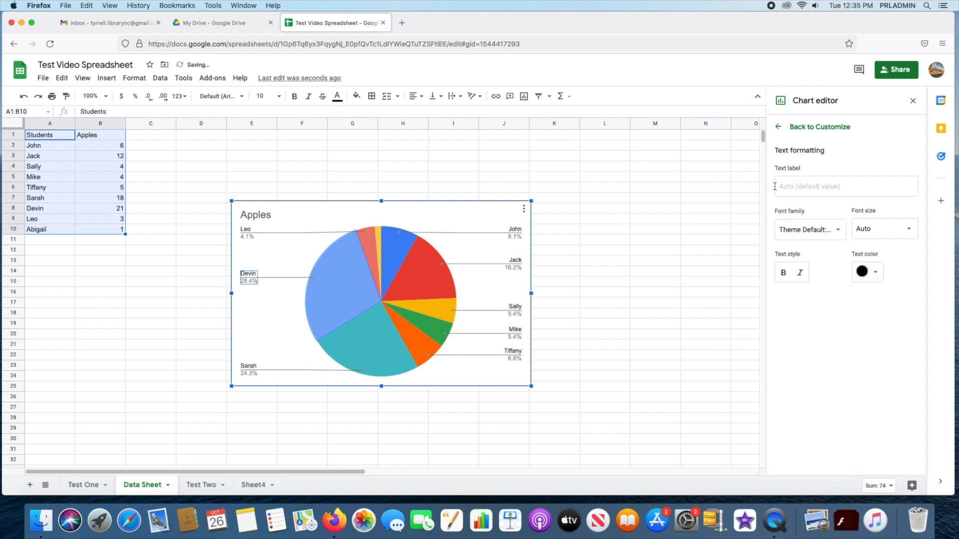
left_click(778, 127)
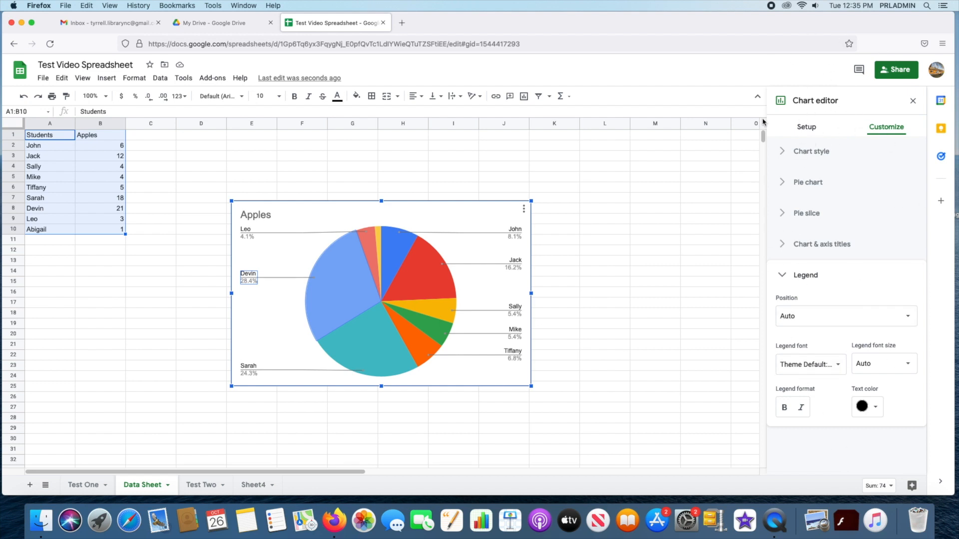
Change the chart type from pie to the suggested column chart of Apples vs. Students.
left_click(803, 128)
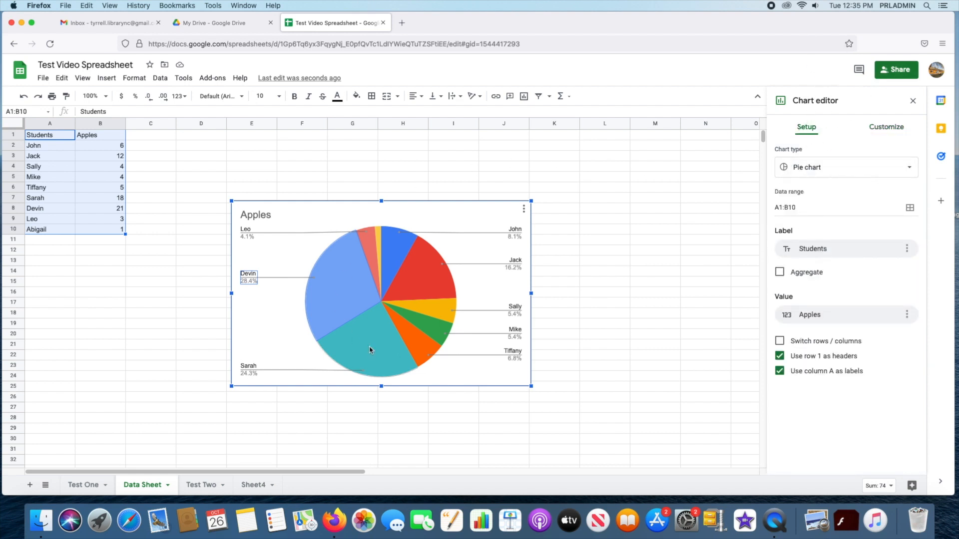
left_click(912, 166)
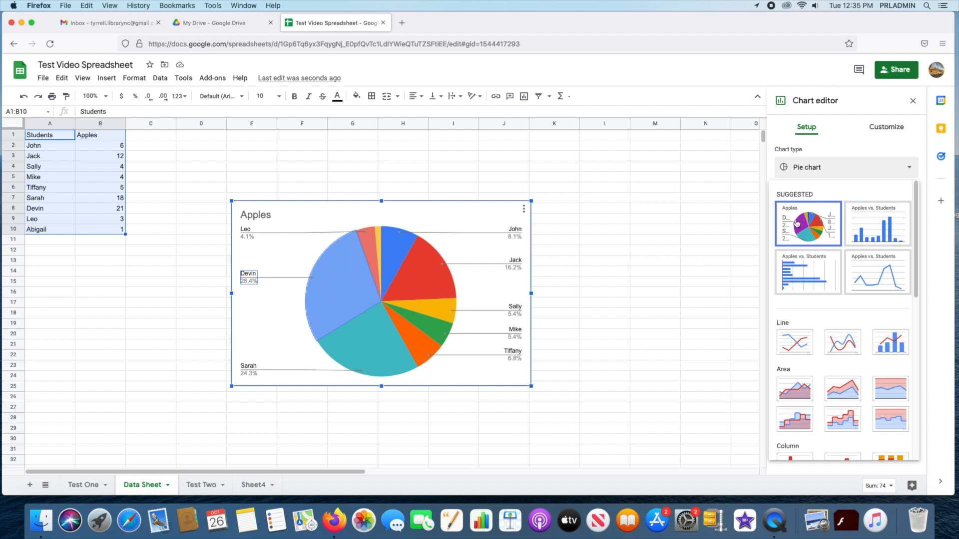
left_click(882, 223)
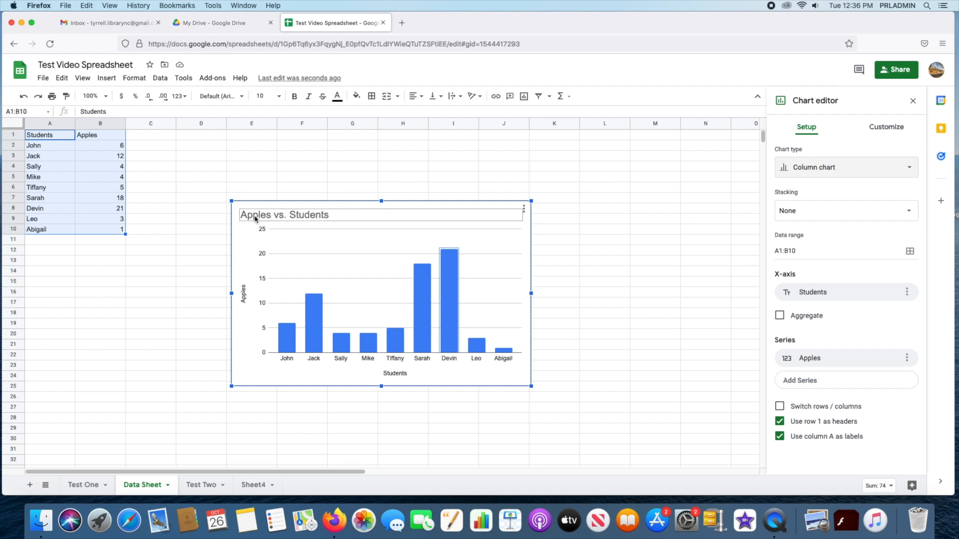
Change the chart title to "Apple Distribution".
double_click(331, 216)
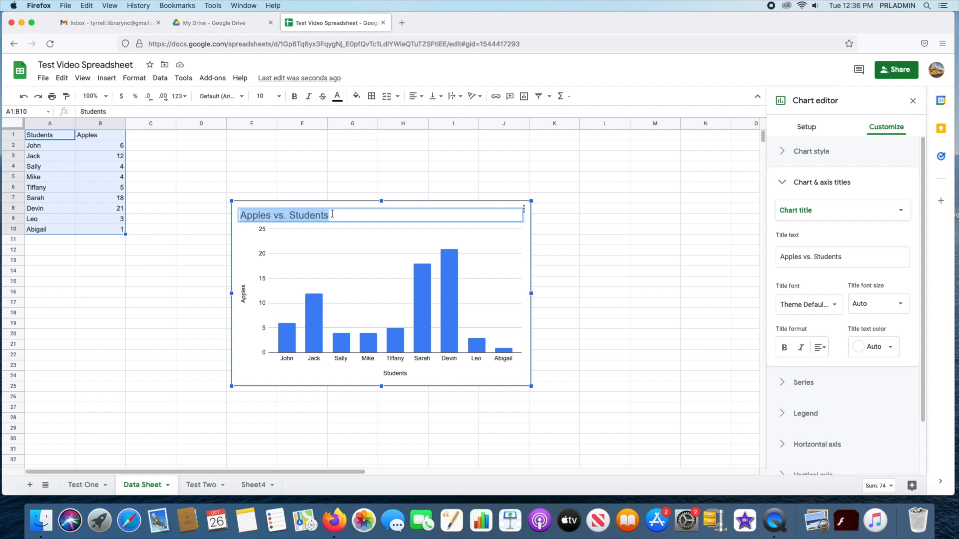
type("Ap")
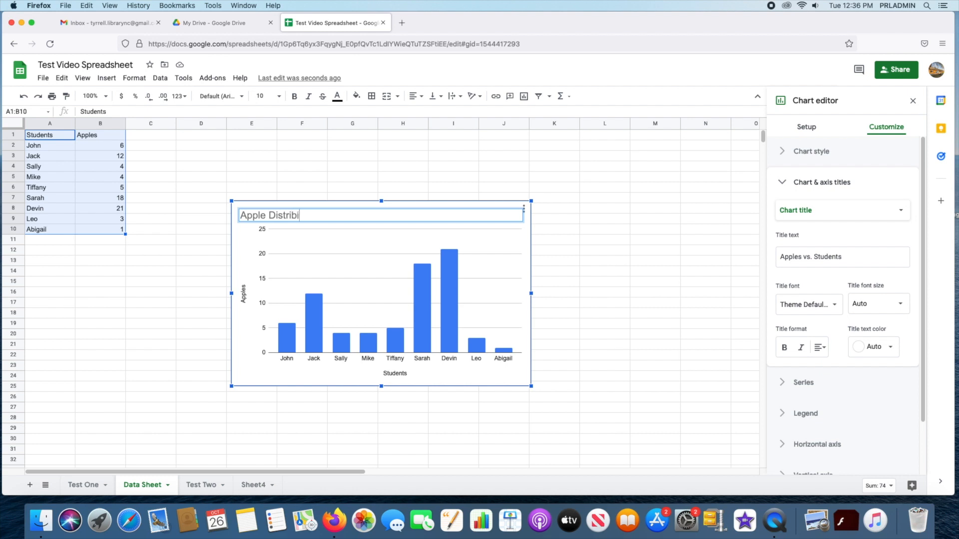
type("ple Distribution")
left_click(866, 261)
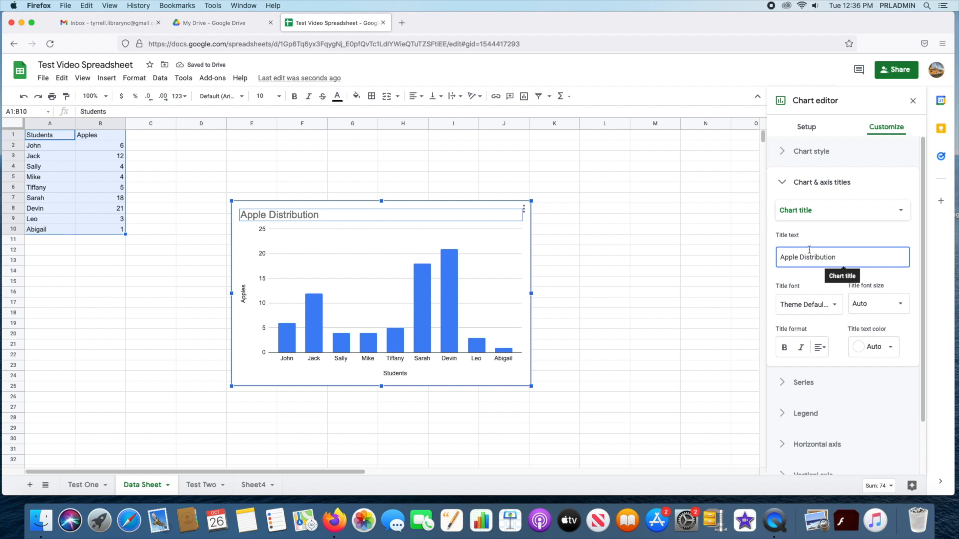
Look through the title fonts, try title font sizes 16 and 30, and set the size back to Auto.
left_click(837, 307)
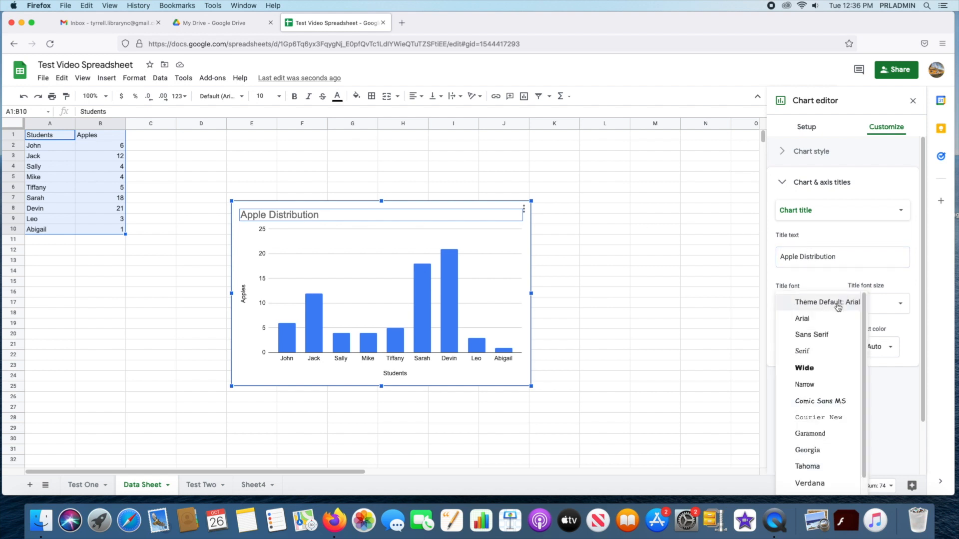
left_click(864, 282)
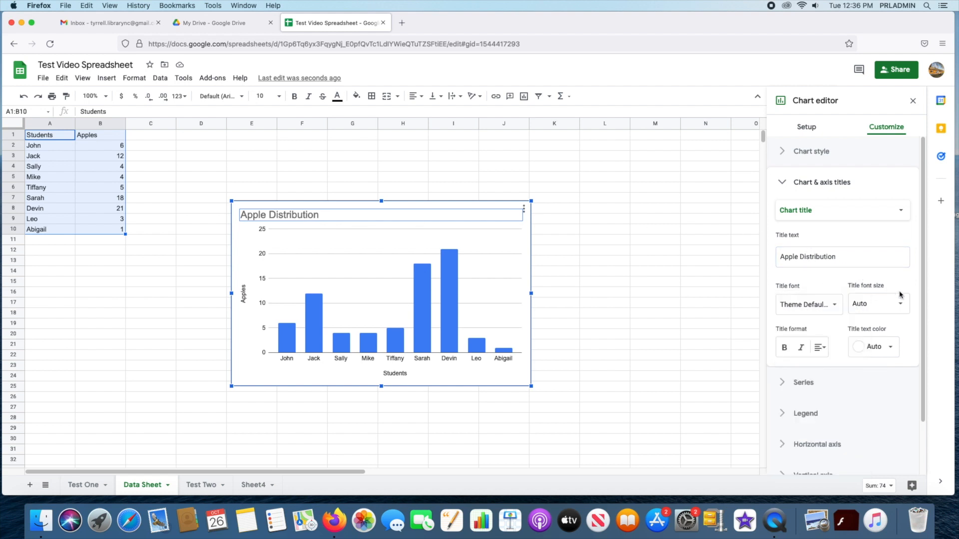
left_click(899, 305)
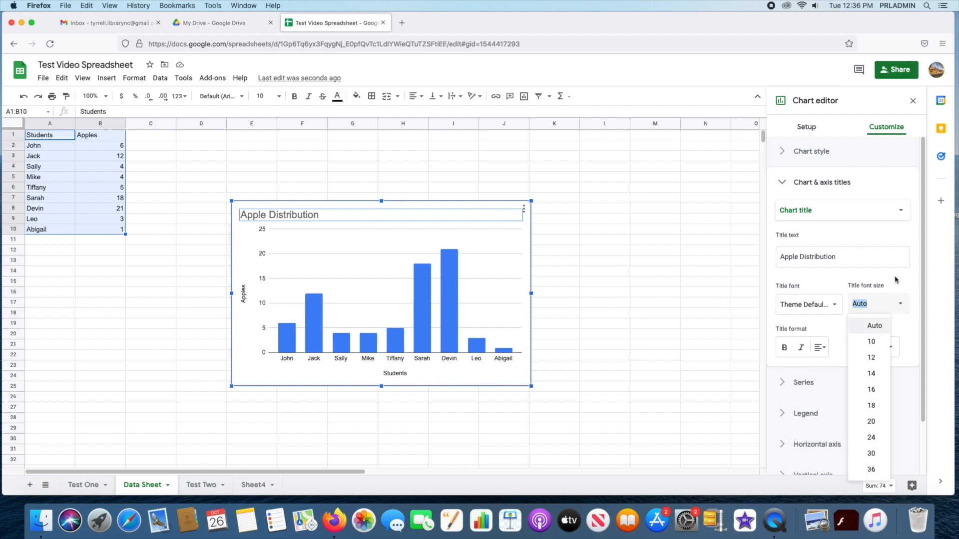
left_click(876, 393)
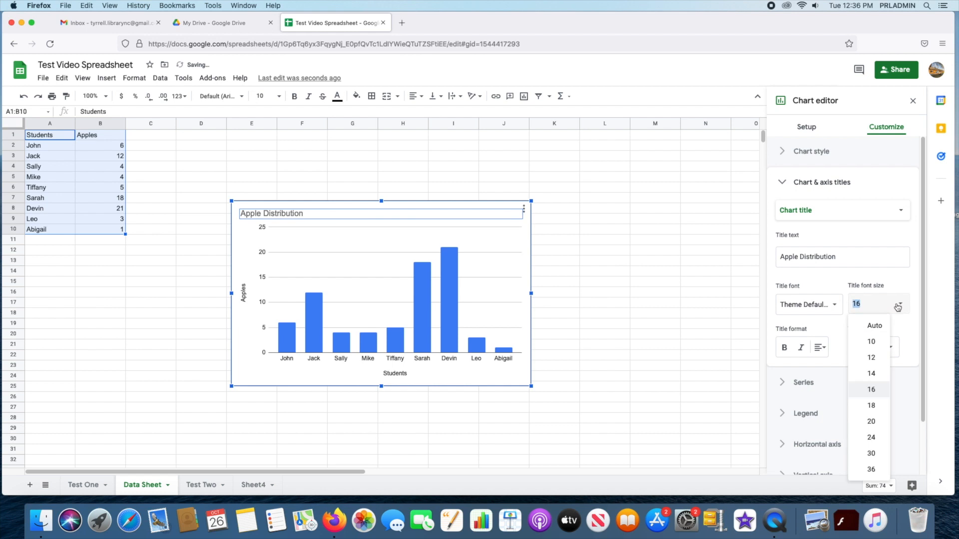
left_click(871, 454)
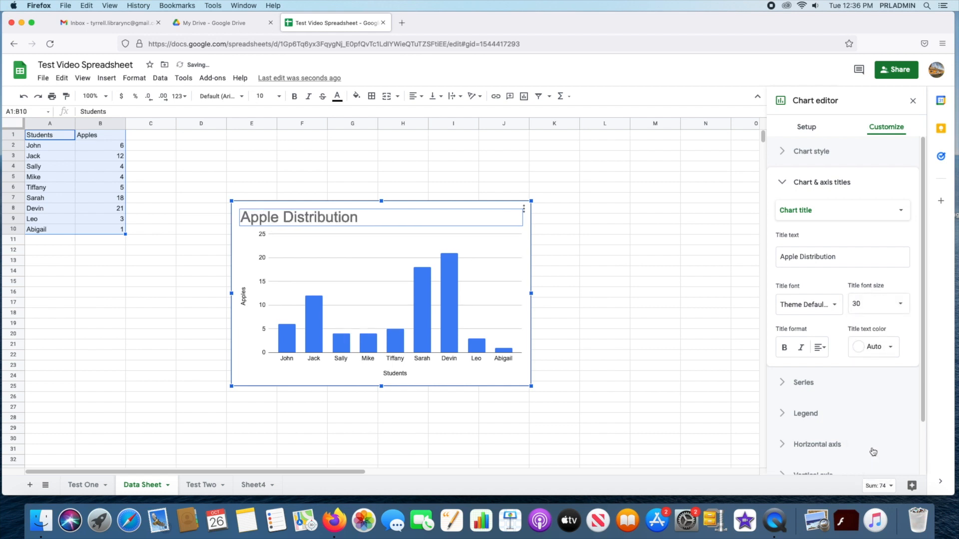
left_click(899, 304)
left_click(888, 332)
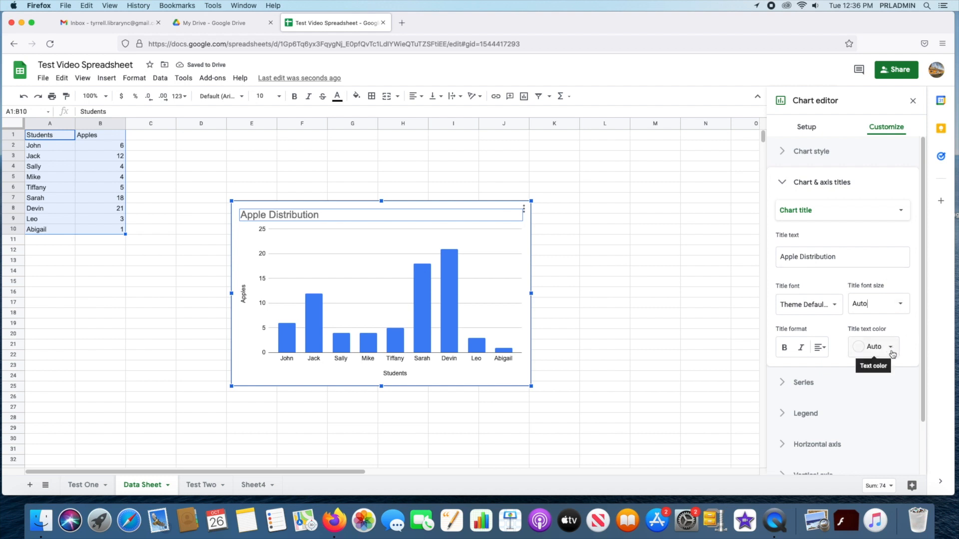
Center the chart title horizontally.
left_click(819, 348)
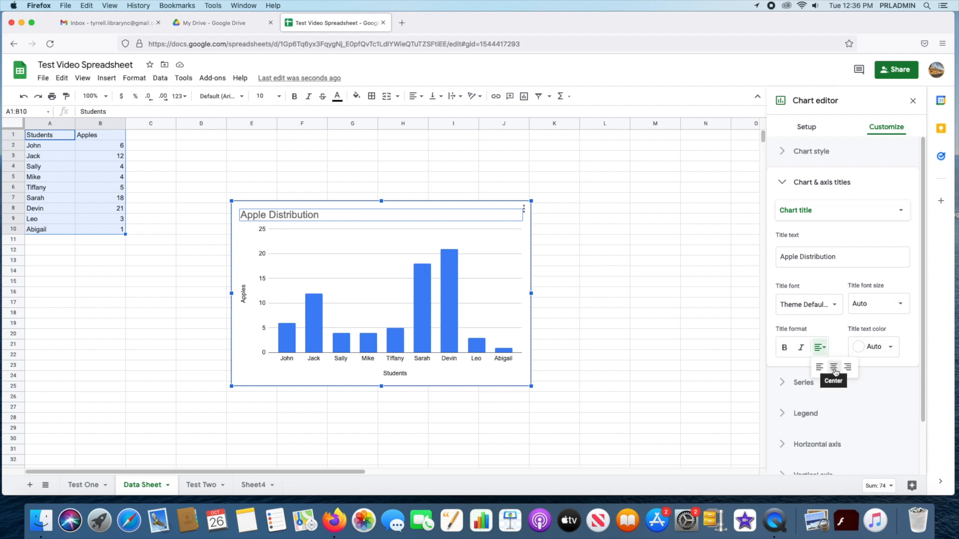
left_click(834, 370)
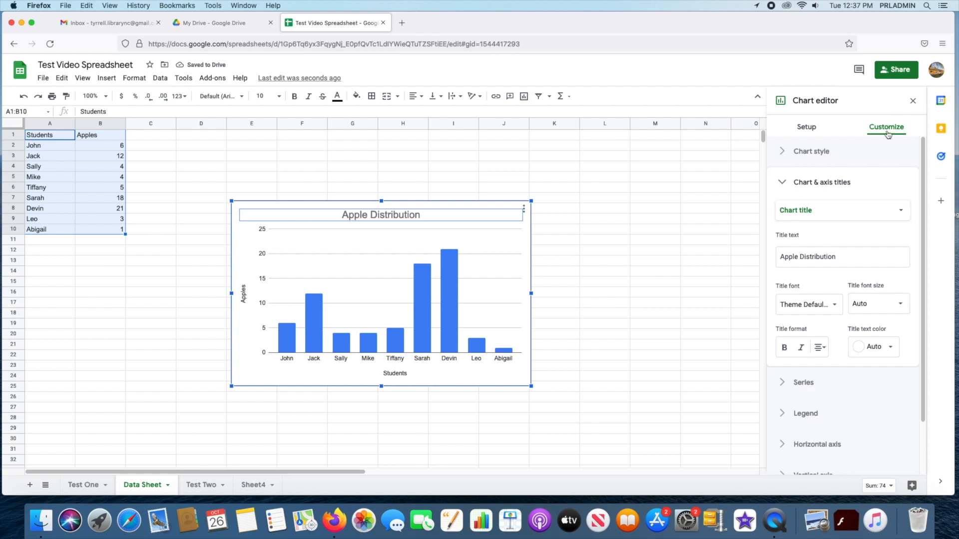
Look at the chart border colors, then try Maximize, 3D and Compare mode one at a time, switching each back off.
left_click(783, 154)
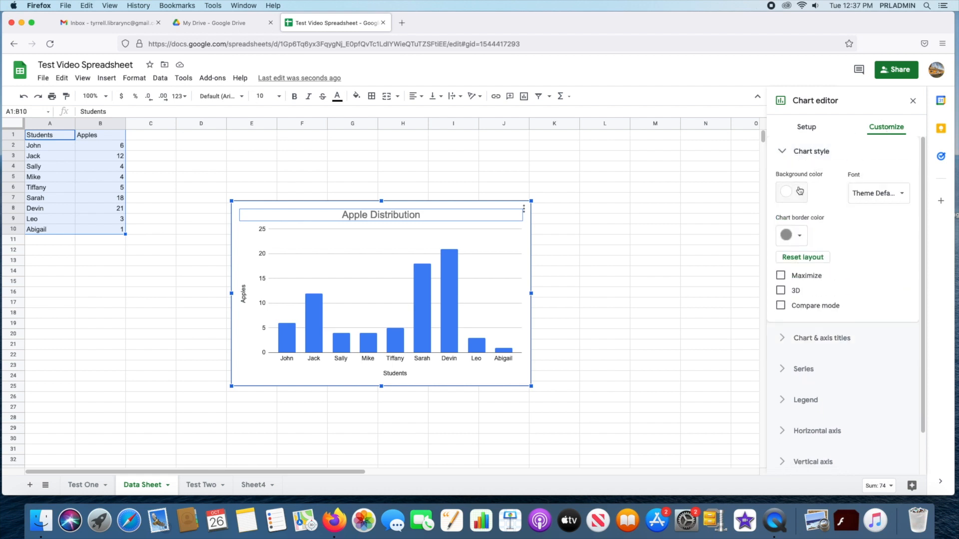
left_click(802, 240)
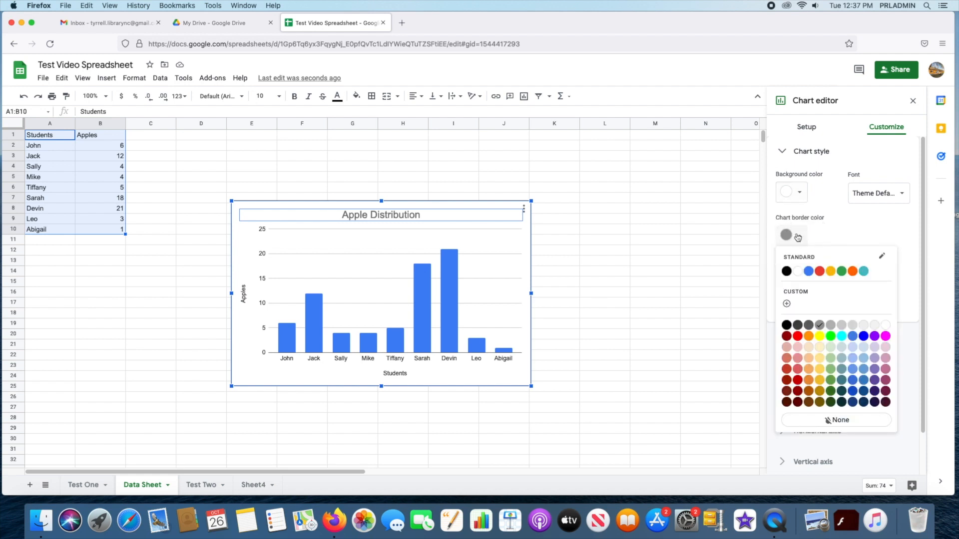
left_click(798, 238)
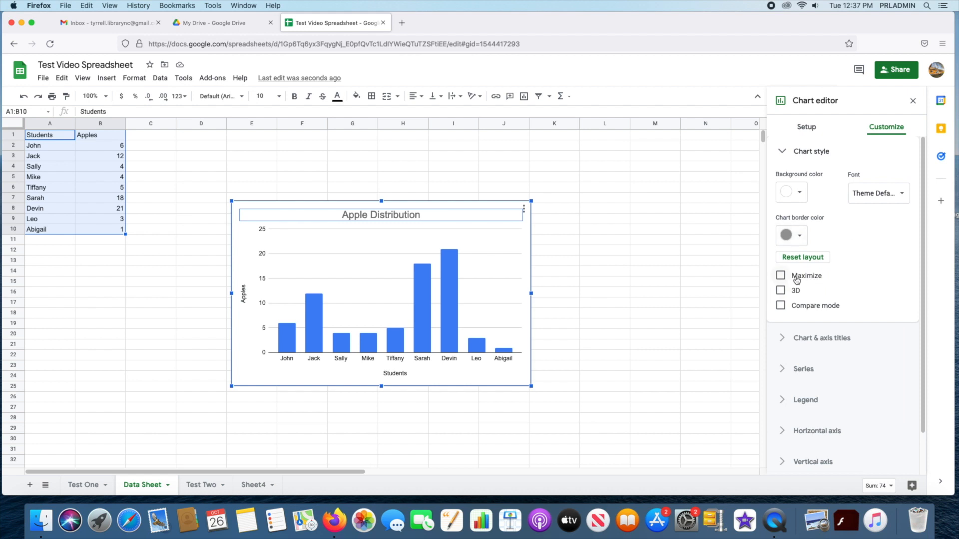
left_click(781, 276)
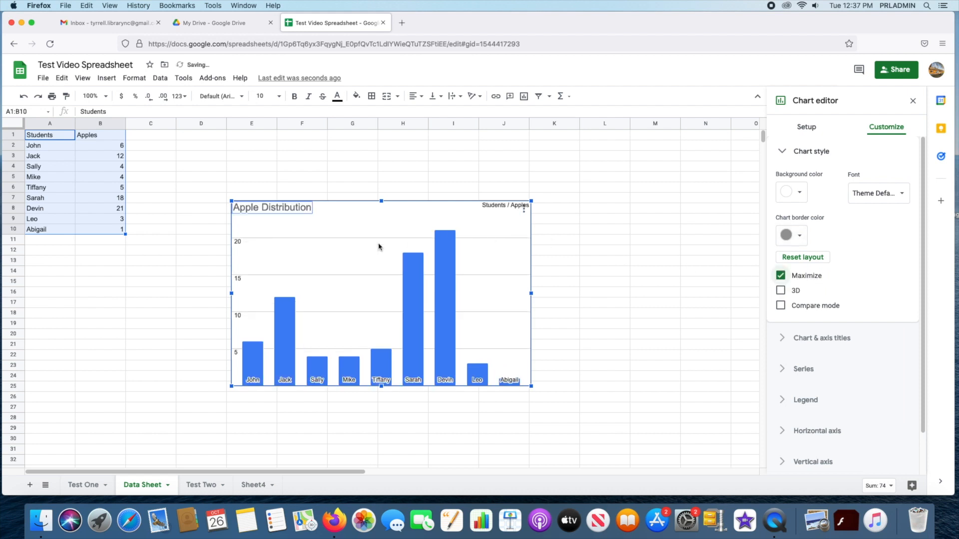
left_click(781, 276)
left_click(783, 292)
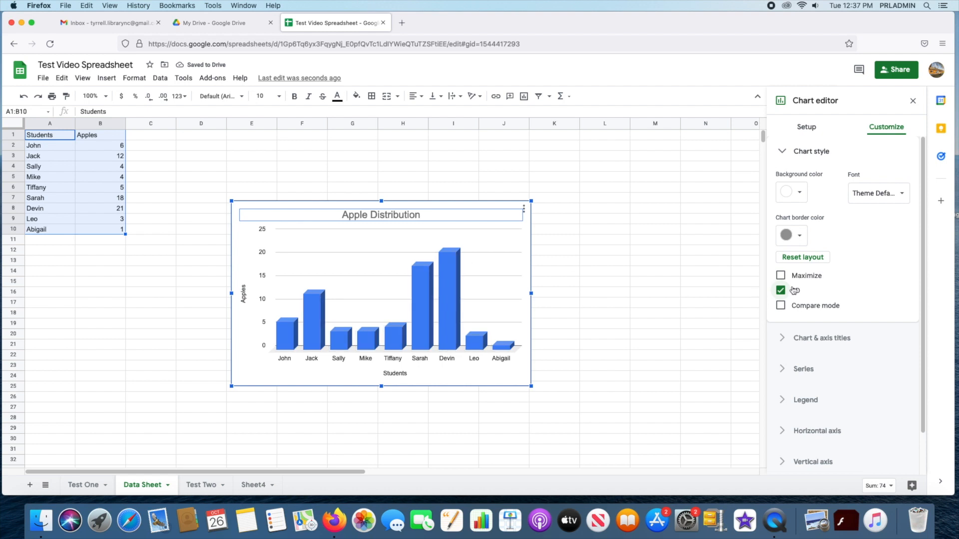
left_click(781, 291)
left_click(782, 306)
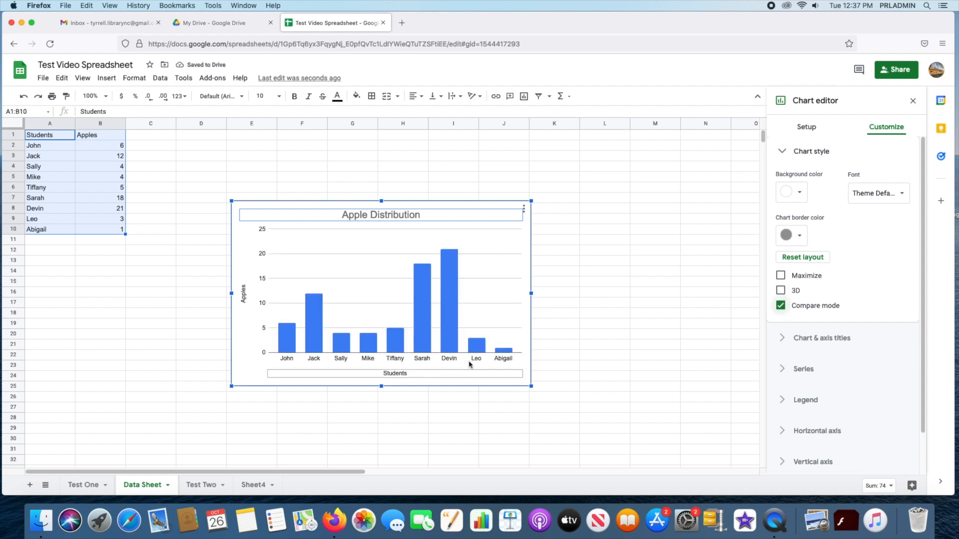
left_click(781, 306)
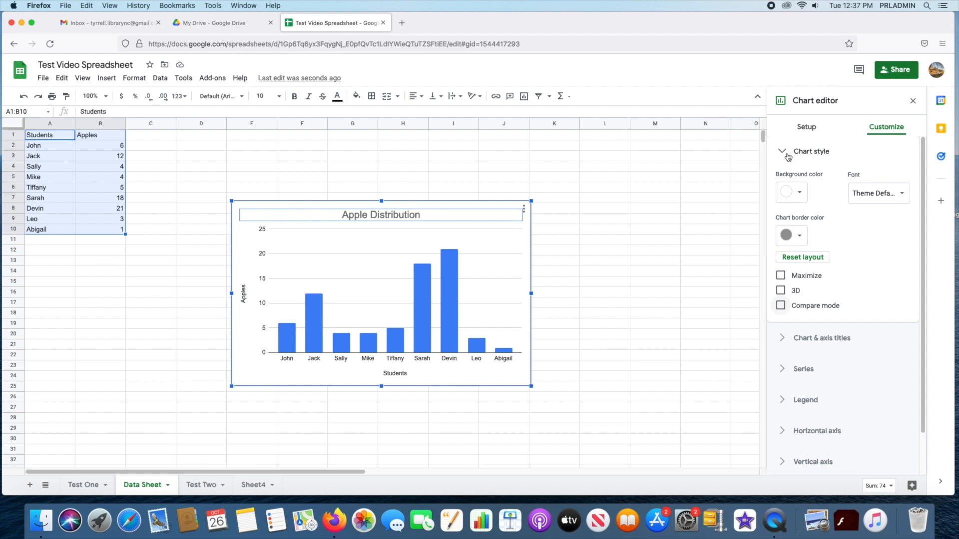
Add the chart subtitle "Apples per kid" to the column chart.
left_click(788, 338)
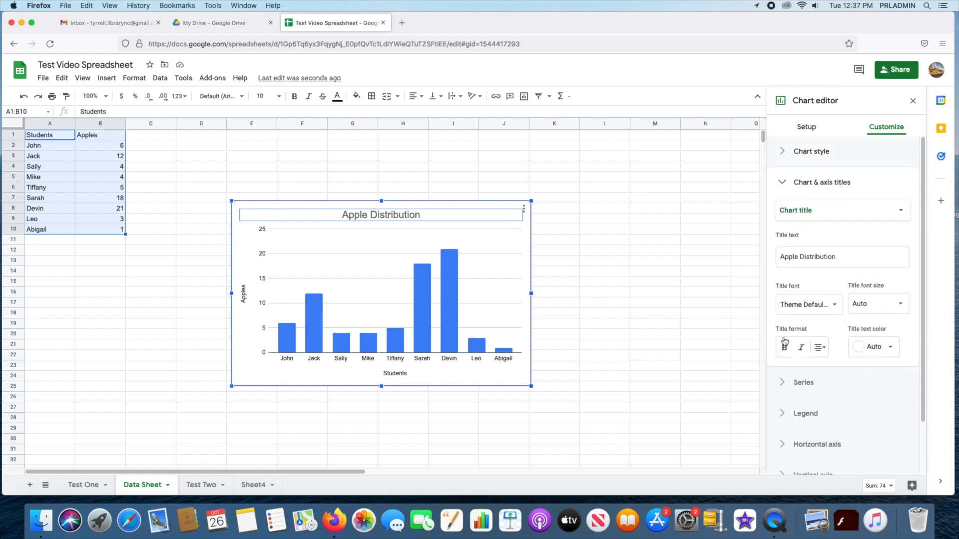
left_click(910, 210)
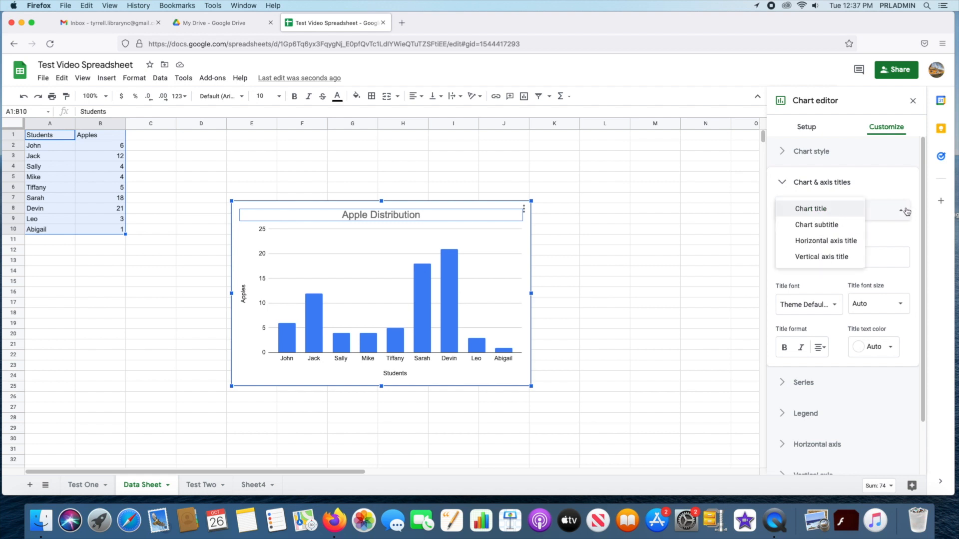
left_click(818, 227)
left_click(807, 256)
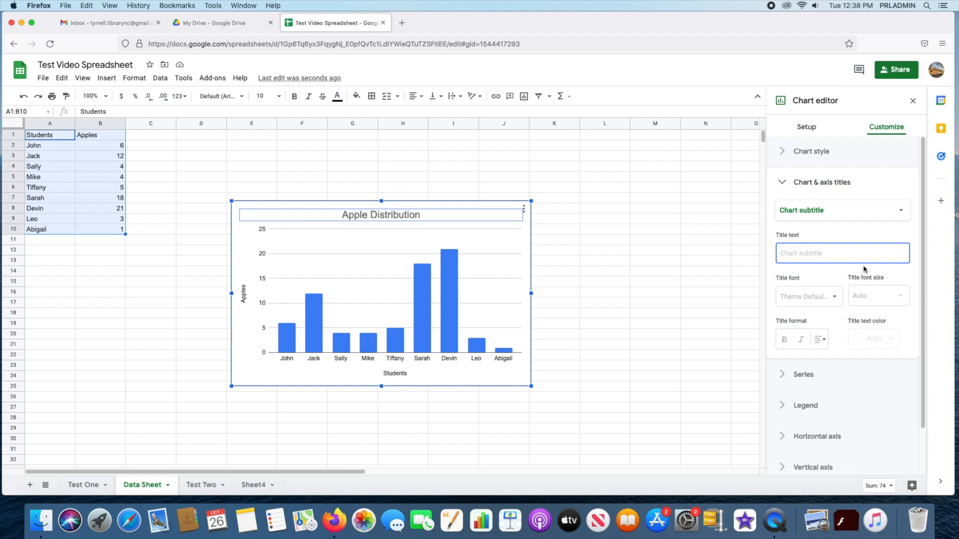
type("Apples per kid")
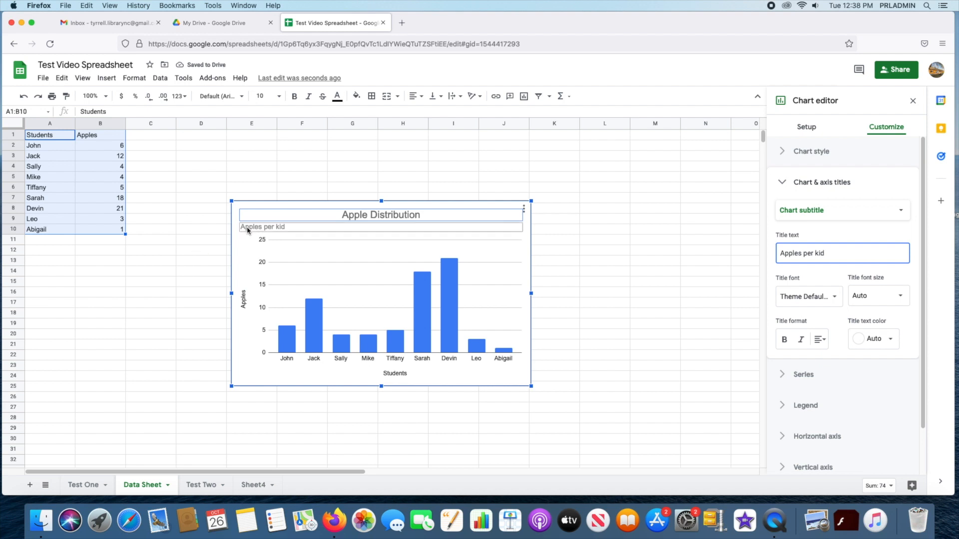
Replace the subtitle text with "by" and the author's first name, and center the subtitle horizontally.
left_click_drag(829, 252, 733, 247)
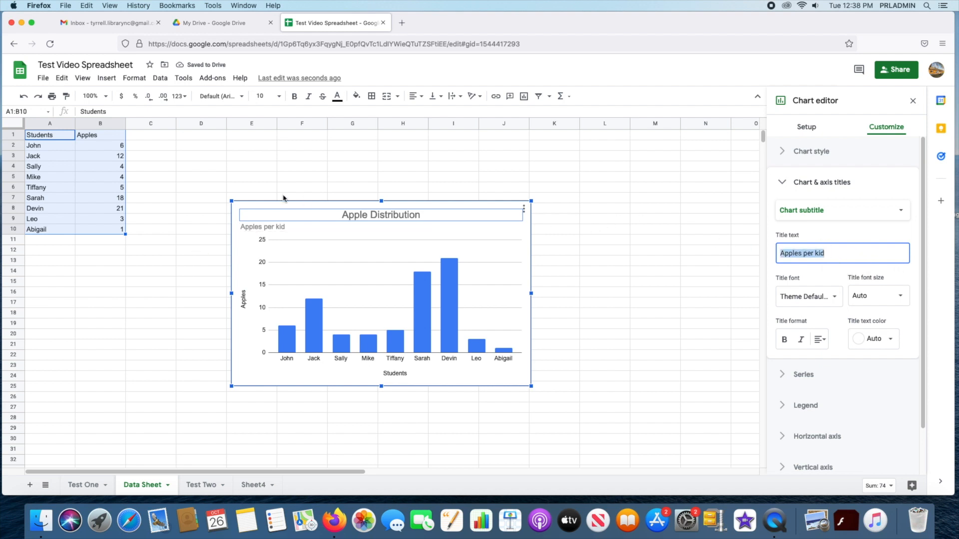
type("by Jared")
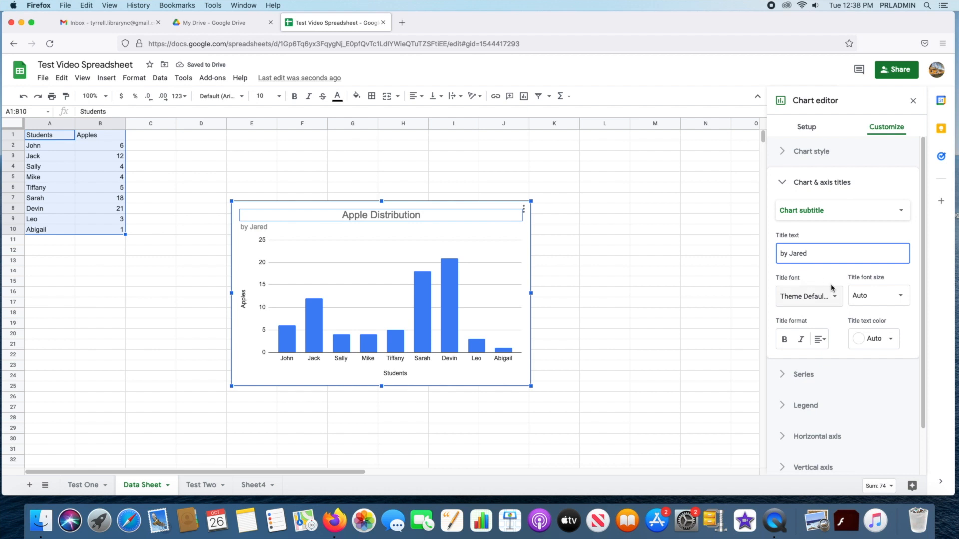
left_click(821, 339)
left_click(836, 360)
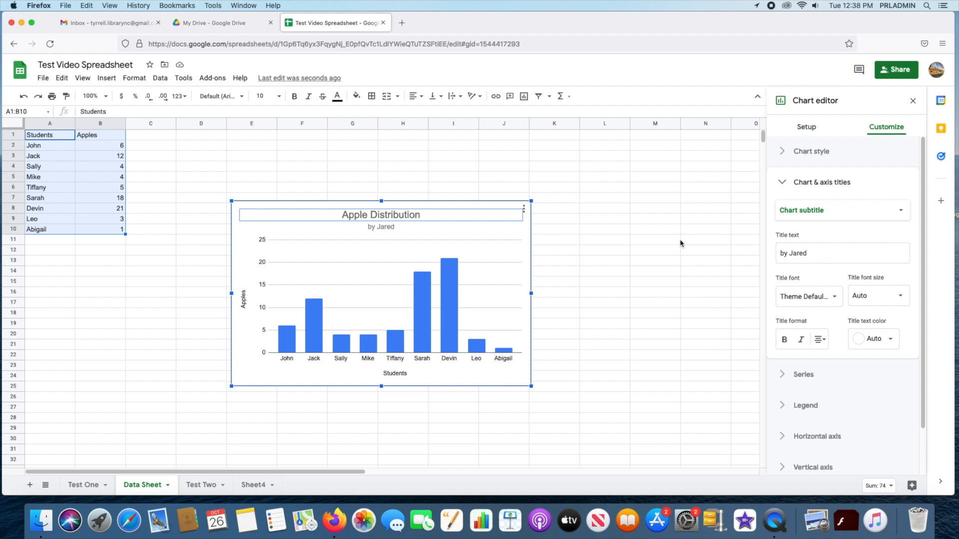
Examine the chart's horizontal and vertical axis title settings and the format options of the Apples series.
left_click(902, 212)
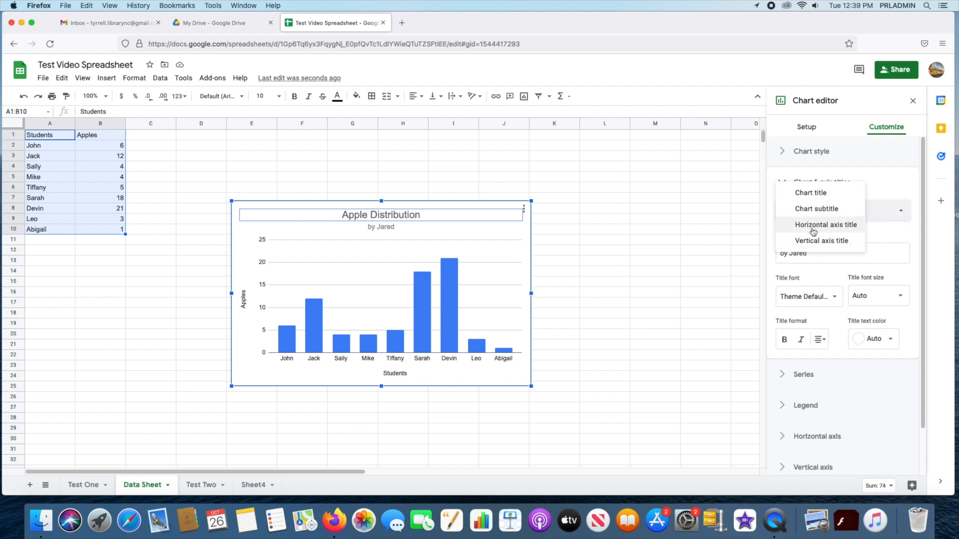
left_click(837, 231)
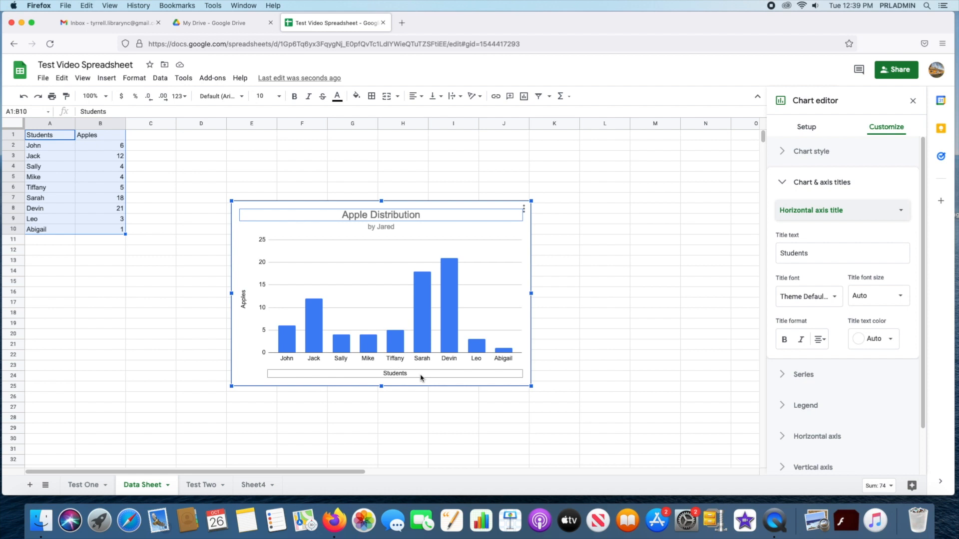
left_click(855, 212)
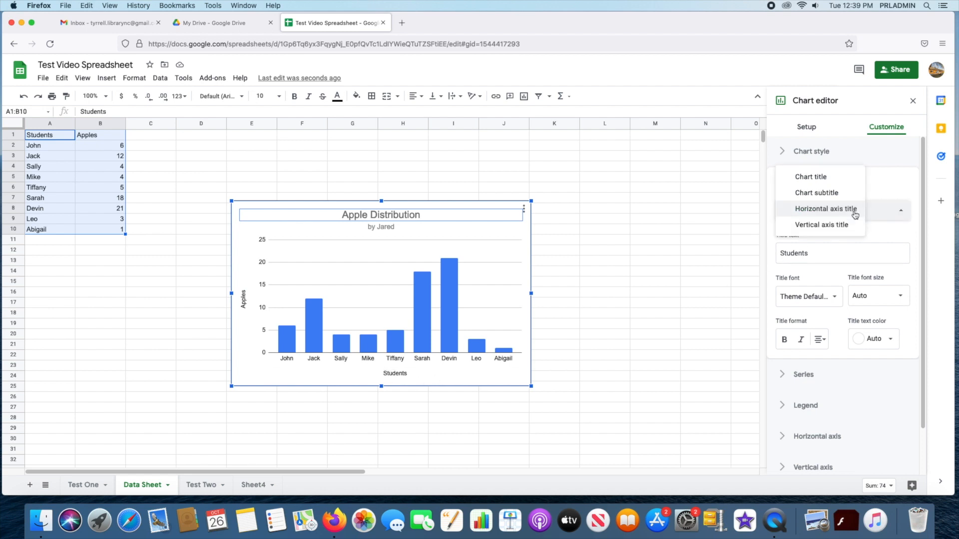
left_click(819, 225)
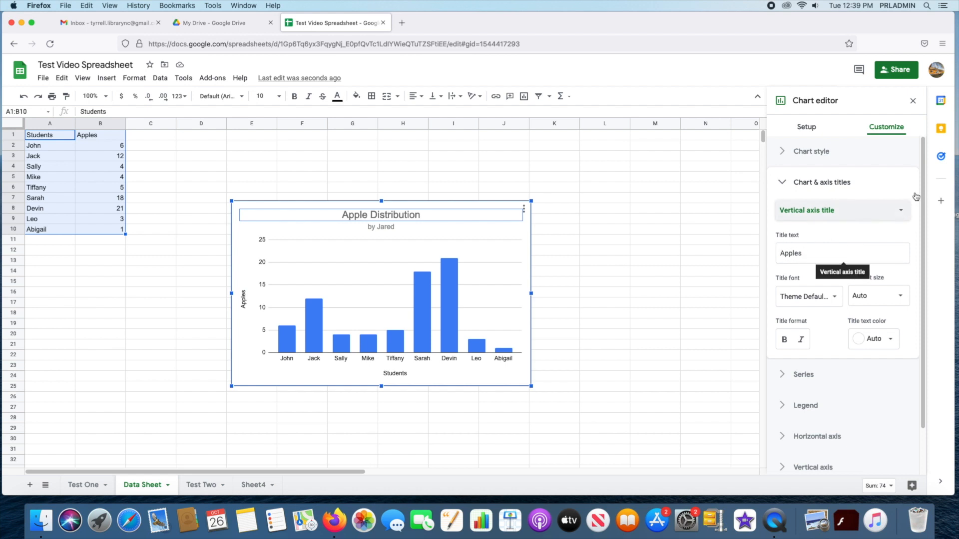
left_click(901, 210)
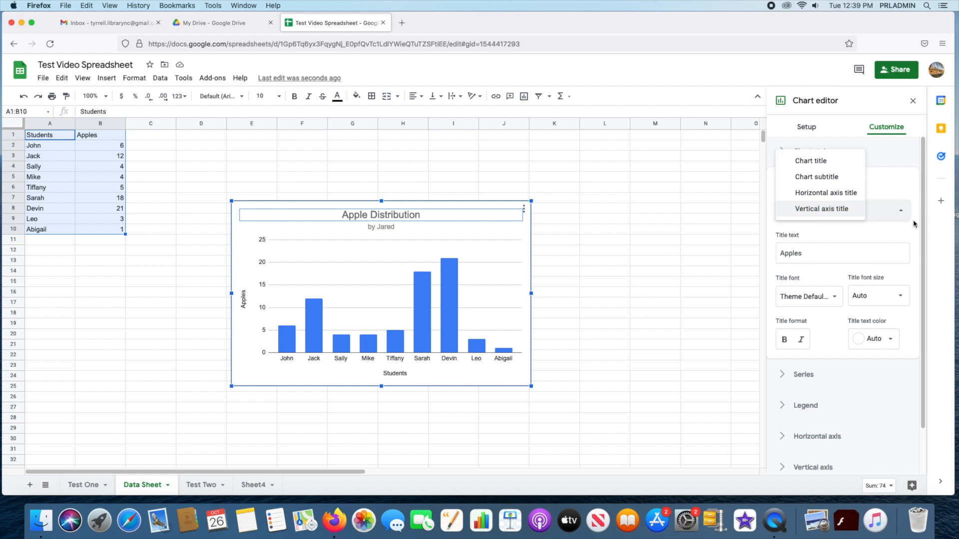
left_click(907, 194)
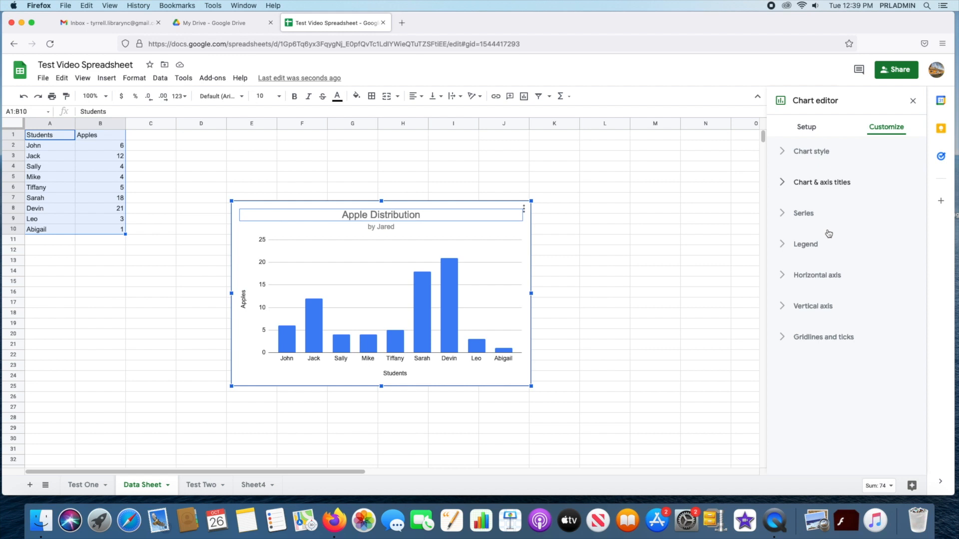
left_click(789, 216)
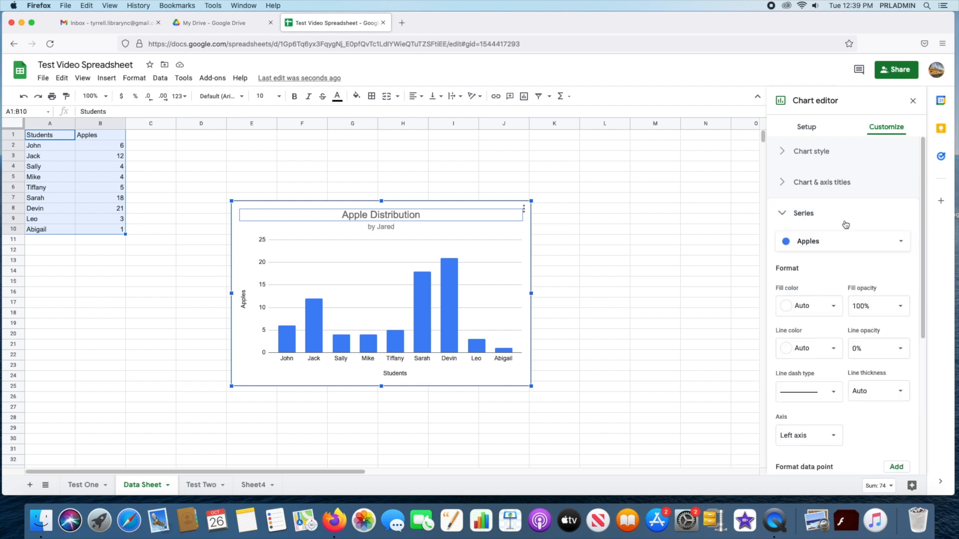
left_click(887, 245)
left_click(809, 241)
left_click(874, 225)
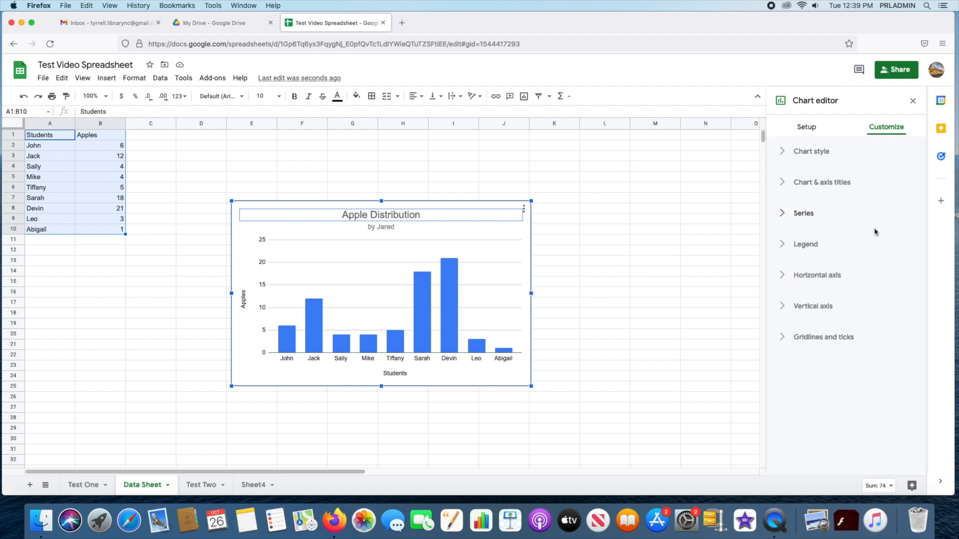
left_click(792, 226)
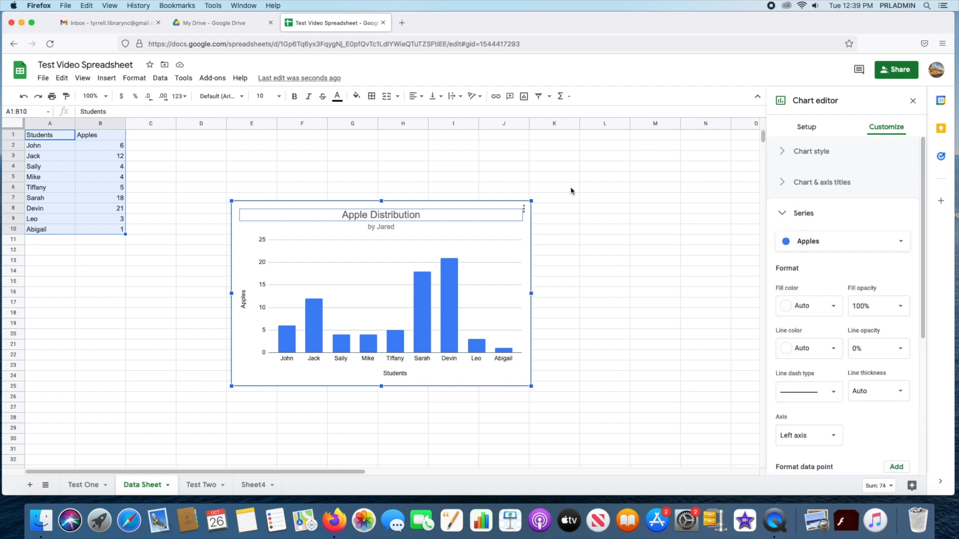
Delete the Apple Distribution chart from the Data Sheet.
left_click(273, 144)
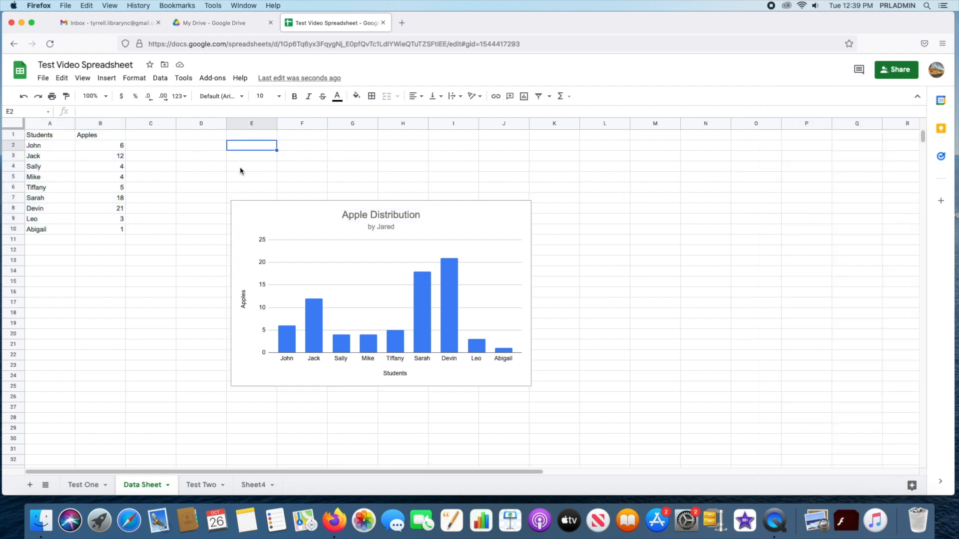
left_click(426, 206)
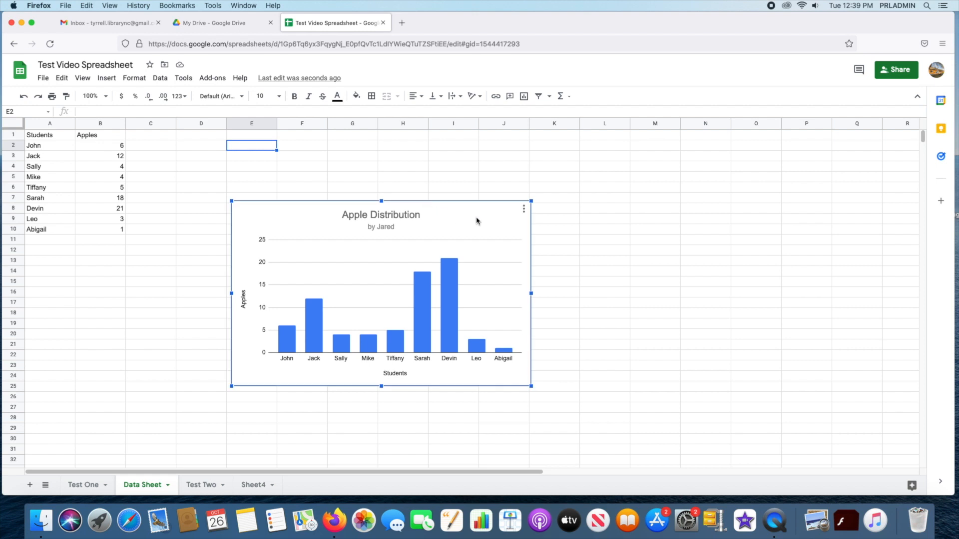
left_click(524, 210)
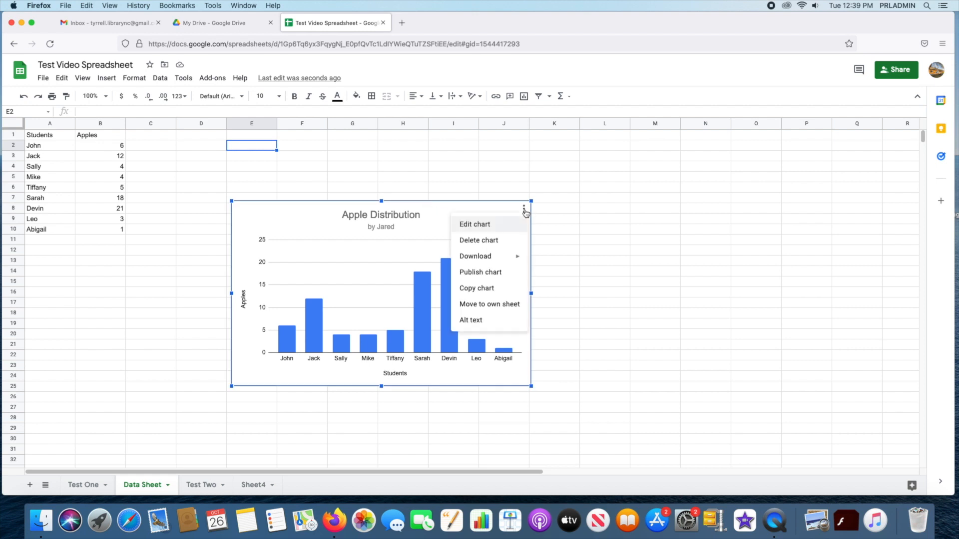
left_click(488, 240)
Add a Peaches column in C1:C10 with the values 9, 4, 26, 31, 2, 5, 13, 10 and 7.
left_click(143, 135)
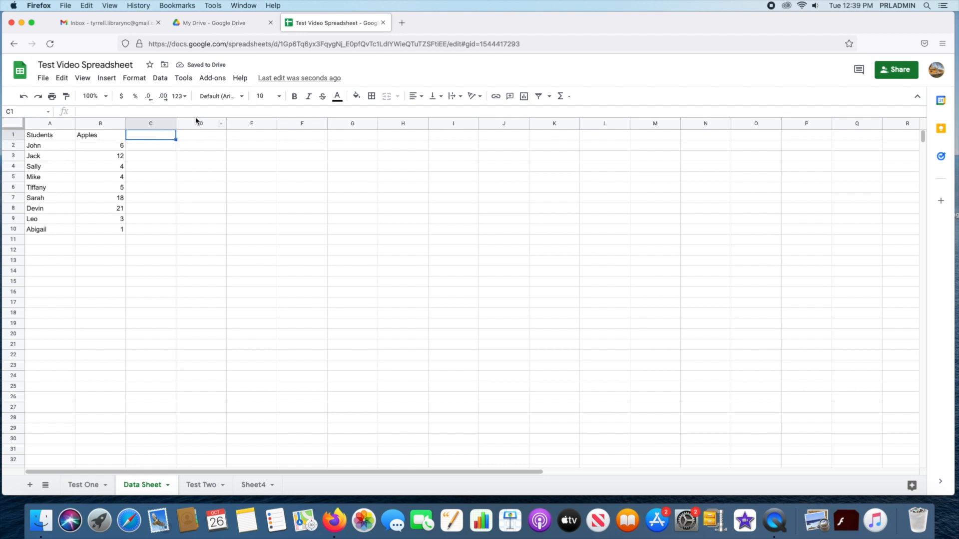
type("Peaches")
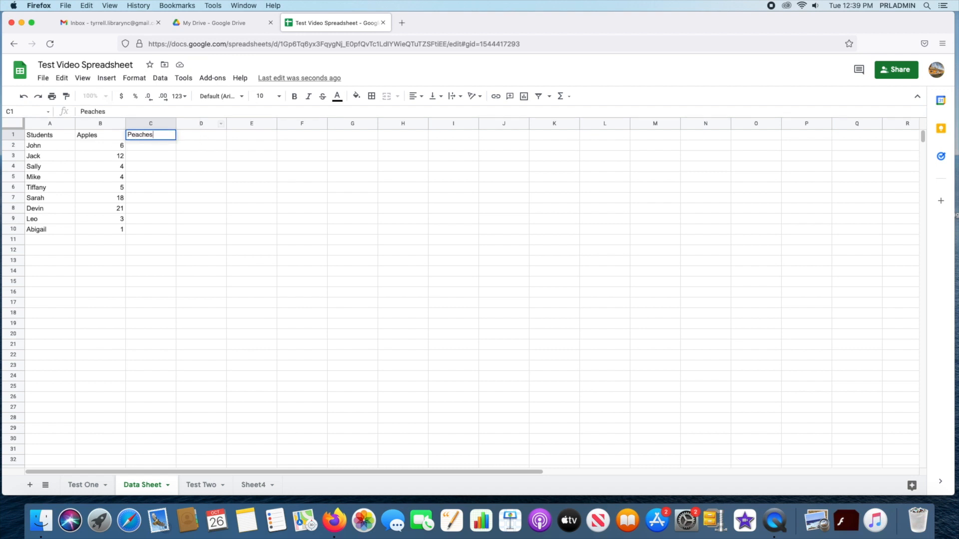
key("Return")
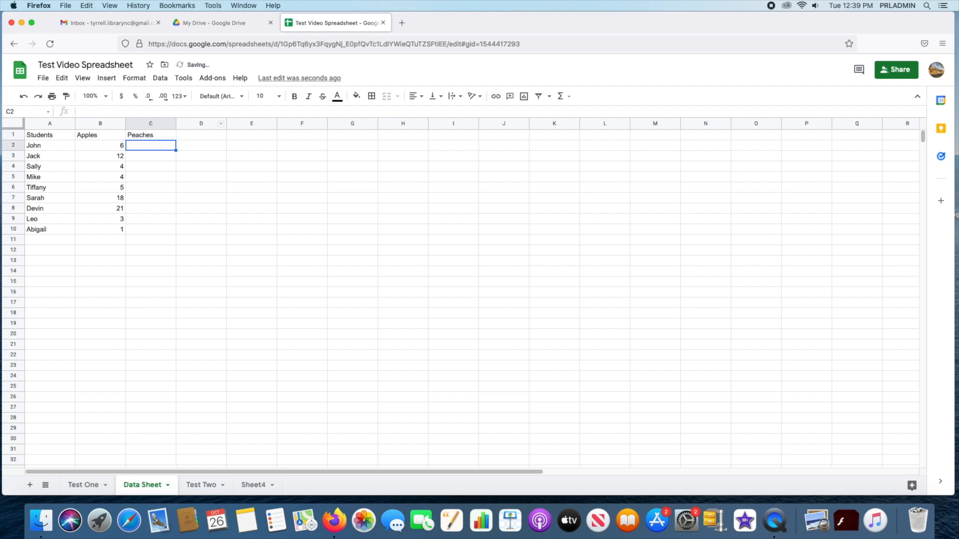
type("9")
key("Return")
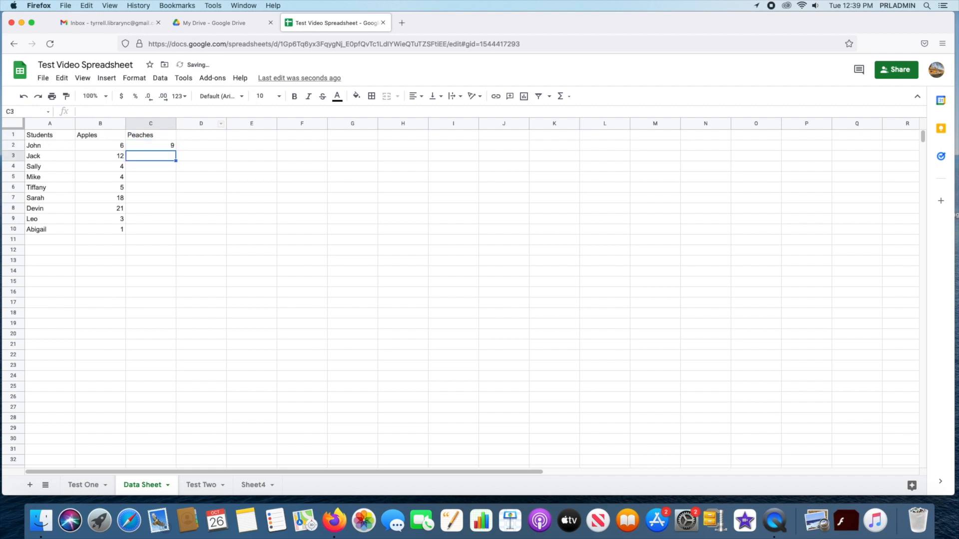
type("4")
key("Return")
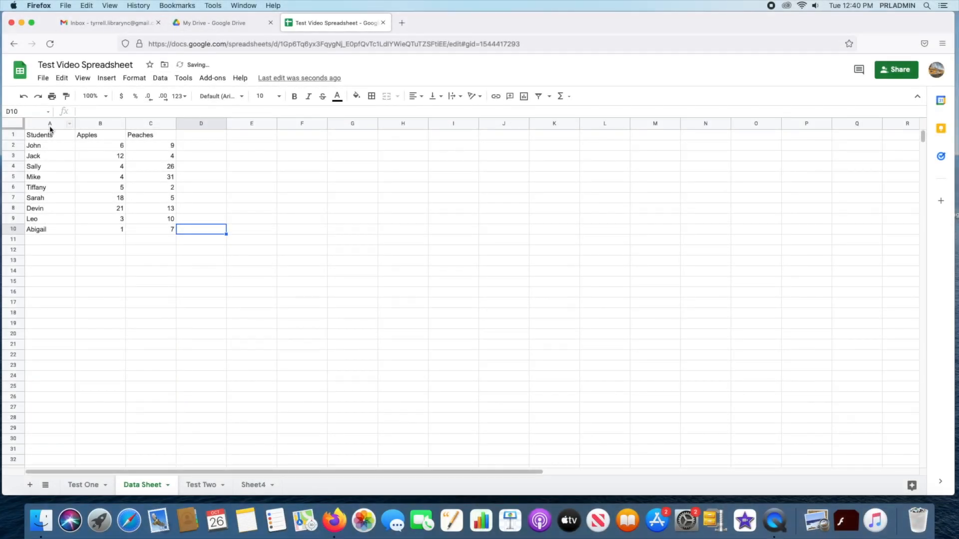
Insert a chart from the Students, Apples and Peaches data in A1:C10.
left_click(51, 136)
left_click_drag(158, 214, 160, 233)
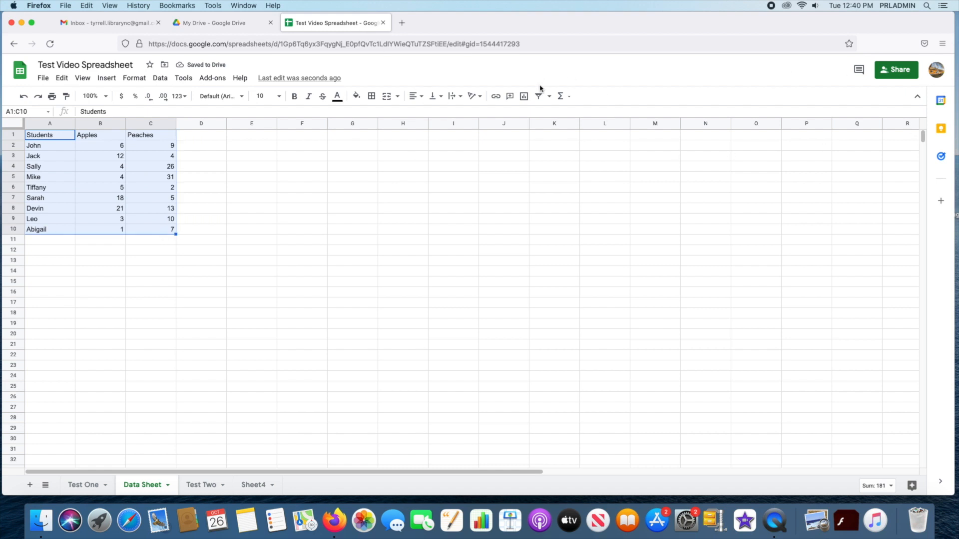
left_click(524, 96)
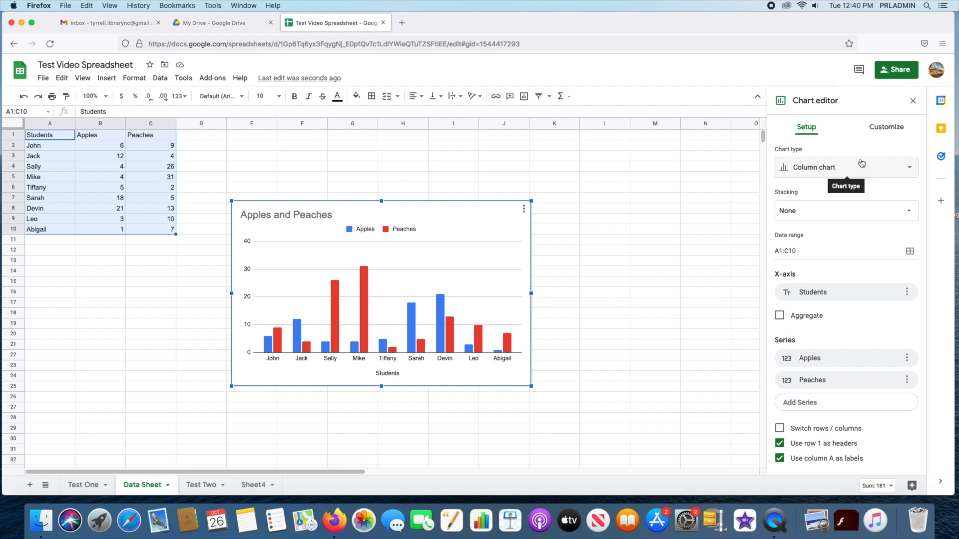
Try Compare mode, 3D and Maximize in turn on the Apples and Peaches chart, switching each back off.
left_click(884, 132)
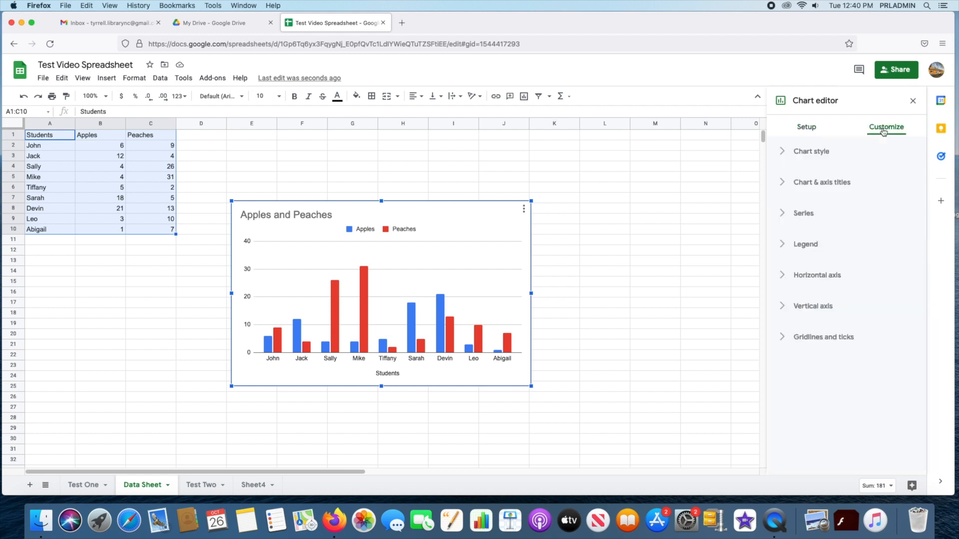
left_click(782, 153)
left_click(781, 306)
left_click(781, 306)
left_click(780, 291)
left_click(781, 290)
left_click(781, 275)
left_click(780, 275)
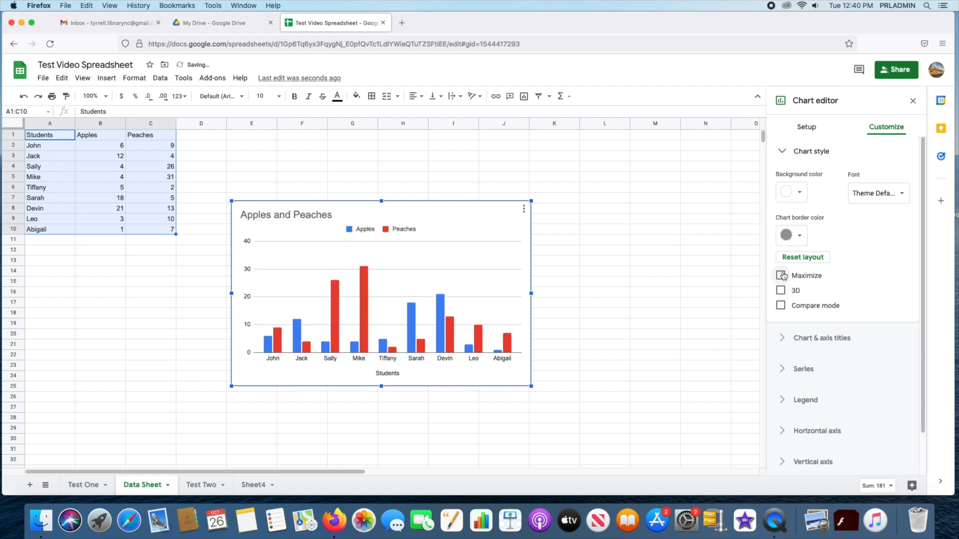
Set the vertical axis title of the Apples and Peaches chart to "Fruit Distribution".
left_click(787, 159)
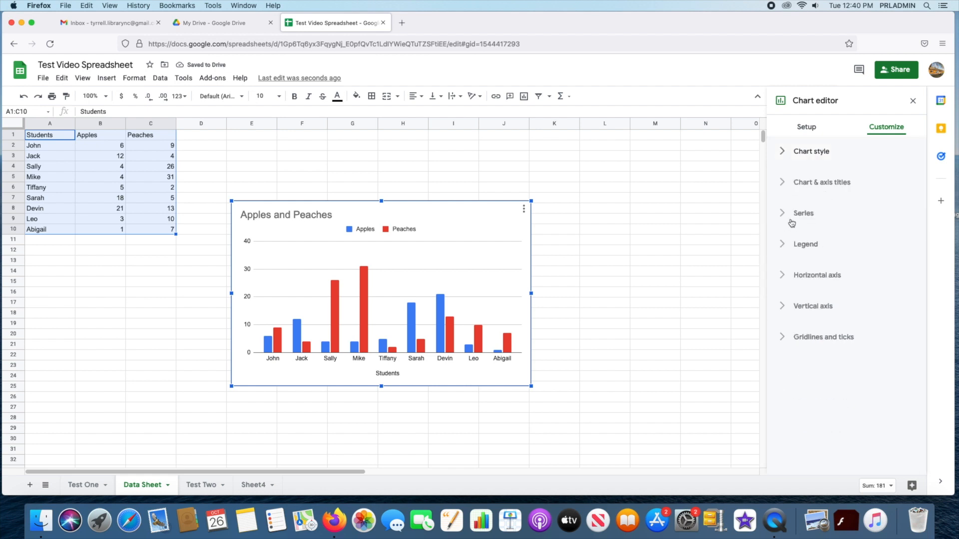
left_click(785, 185)
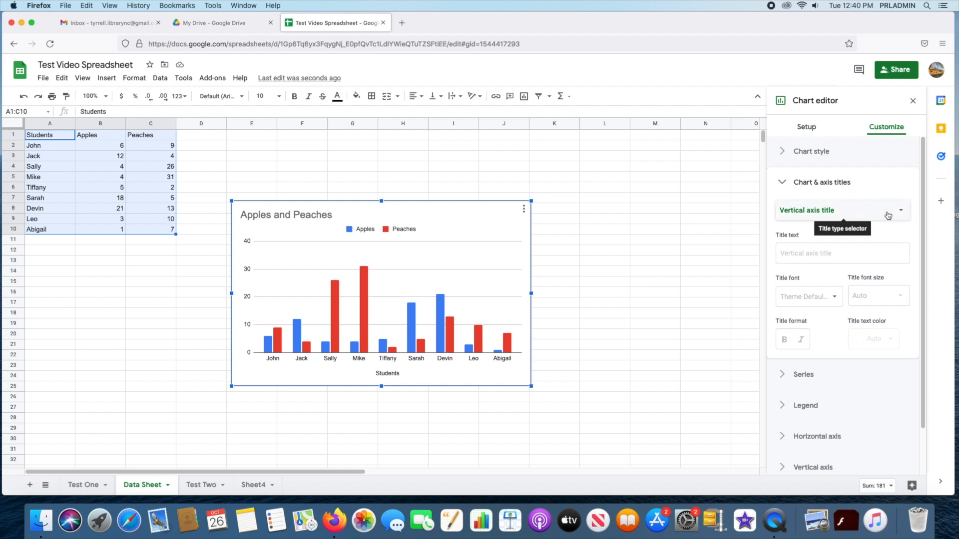
left_click(832, 253)
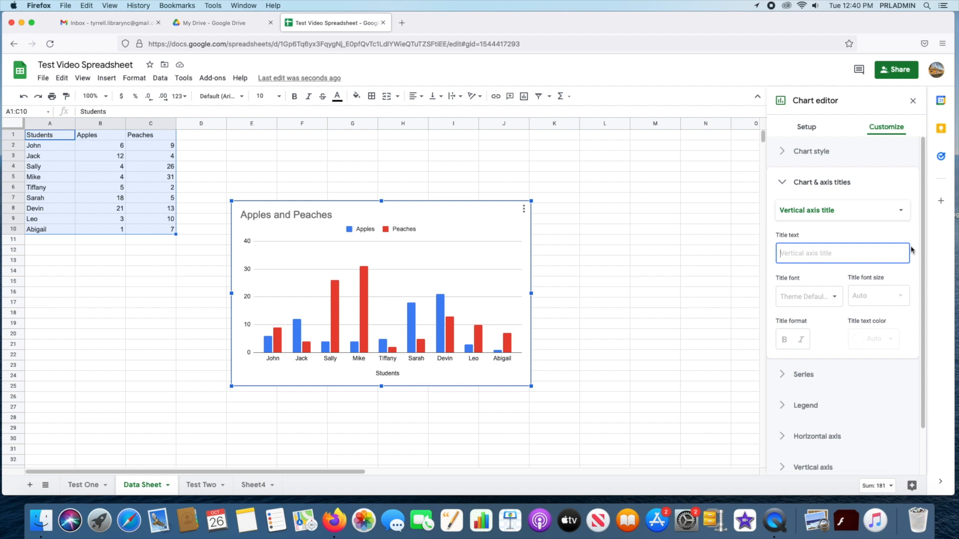
type("Fr")
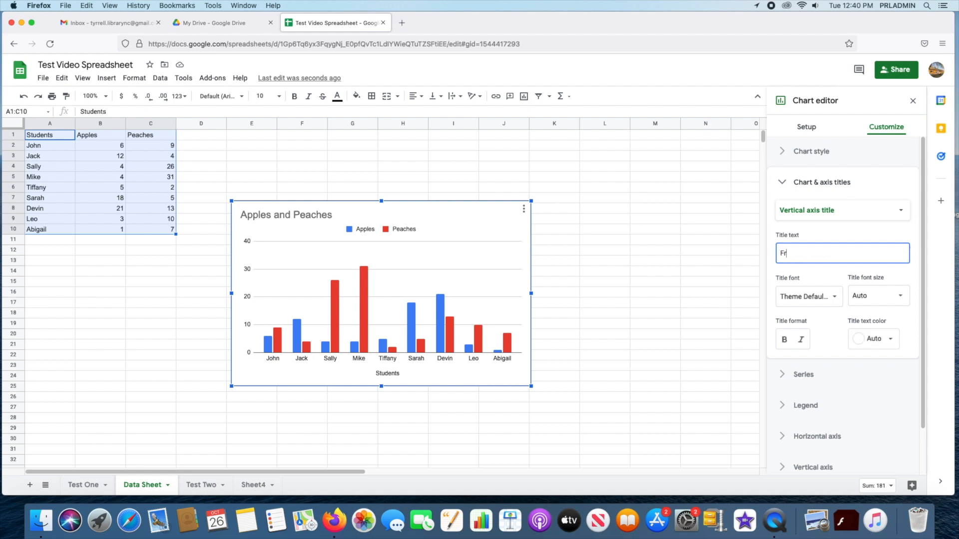
type("uit Di")
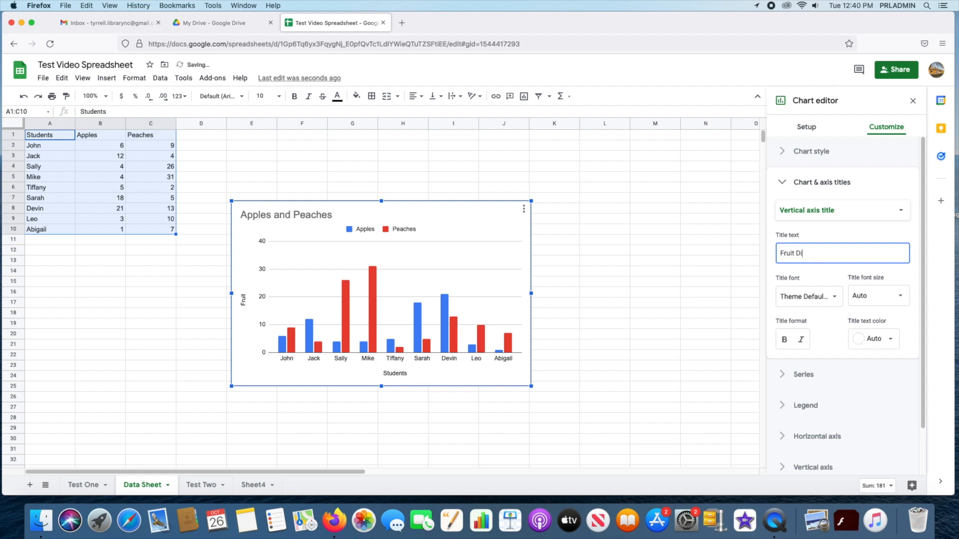
type("stribution")
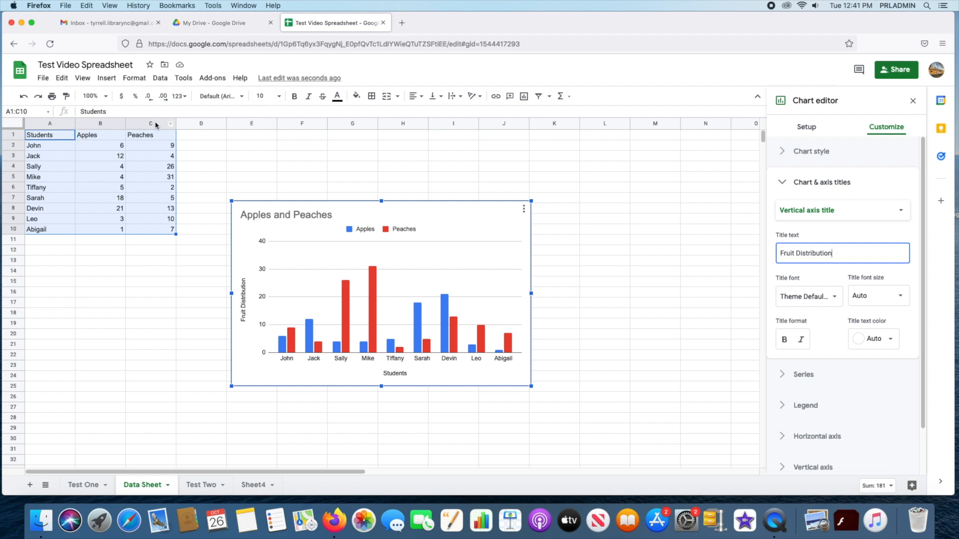
left_click(832, 274)
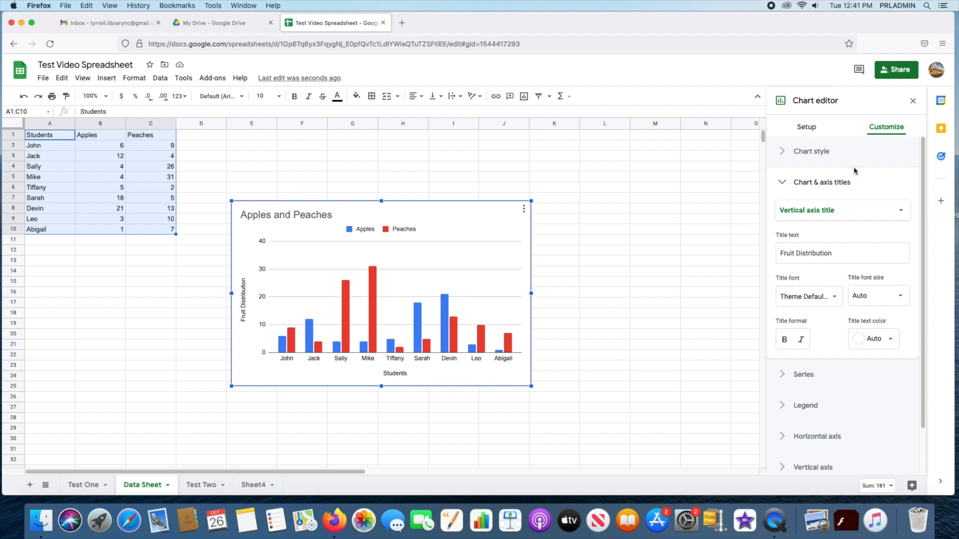
Try the pie chart type and the bar chart type on the Apples and Peaches chart.
left_click(814, 154)
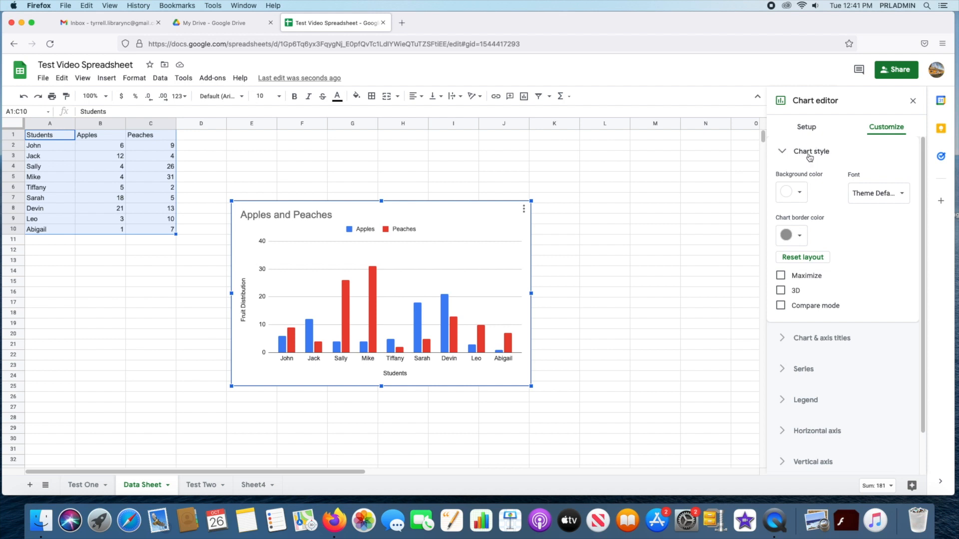
left_click(782, 152)
left_click(807, 131)
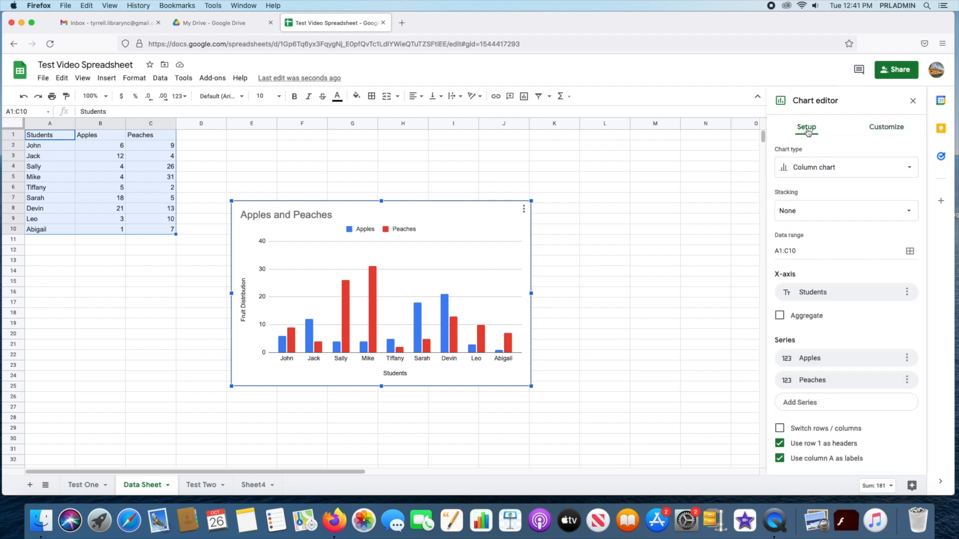
left_click(883, 171)
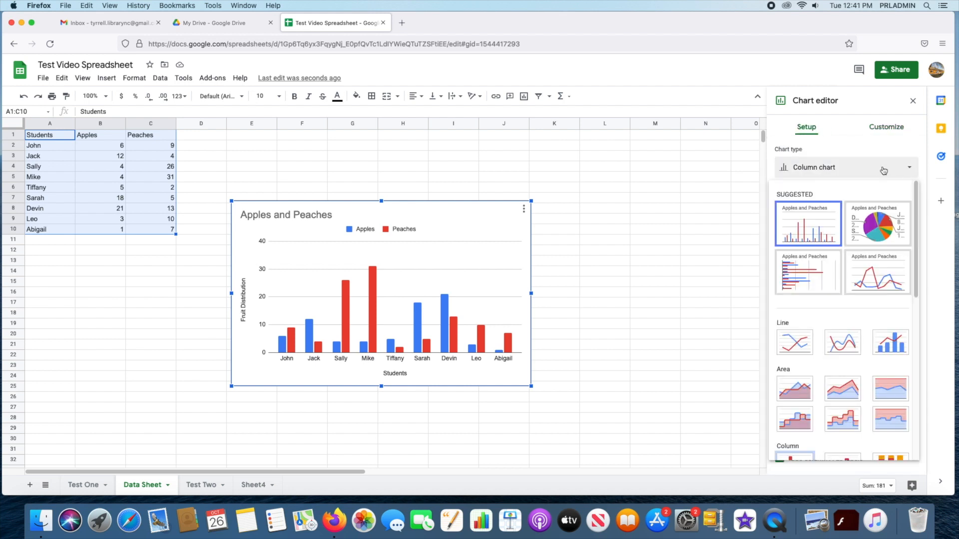
left_click(883, 226)
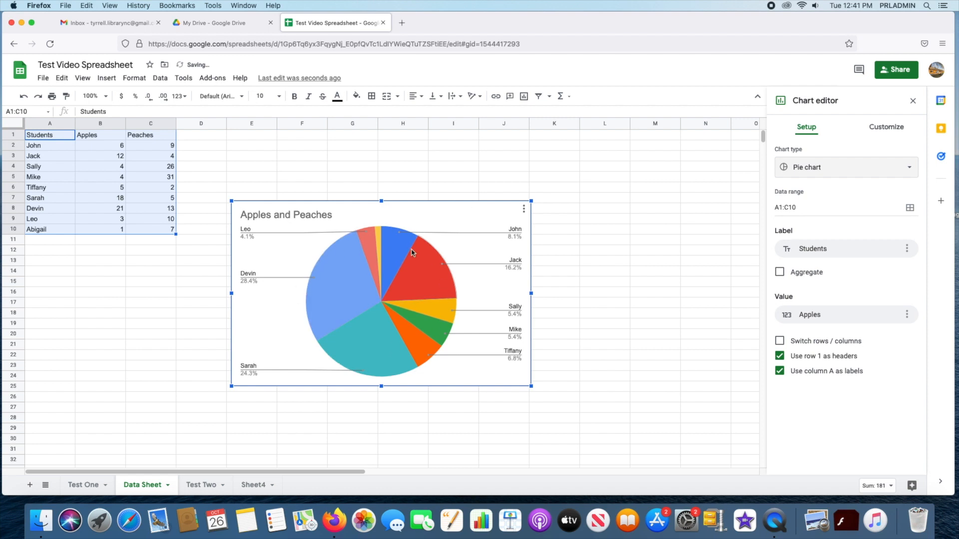
left_click(879, 176)
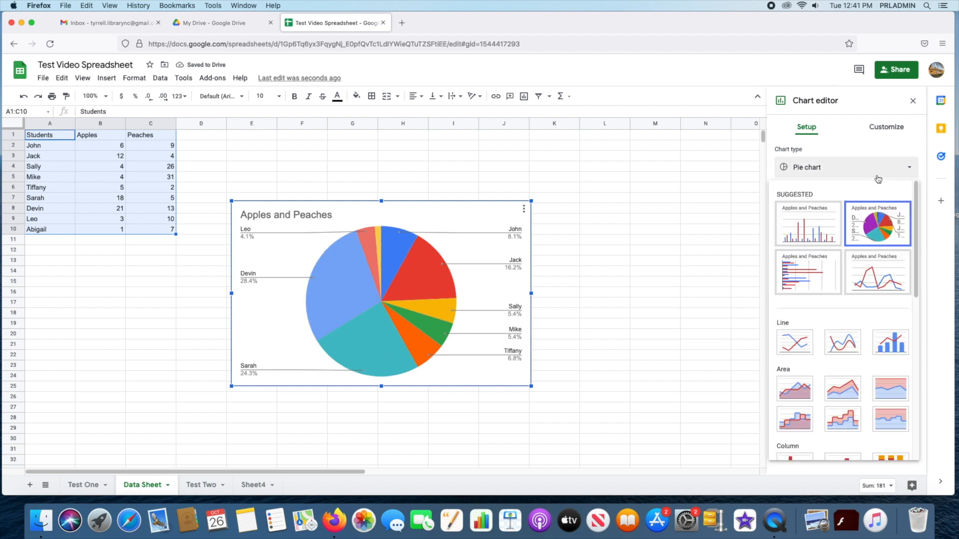
left_click(803, 274)
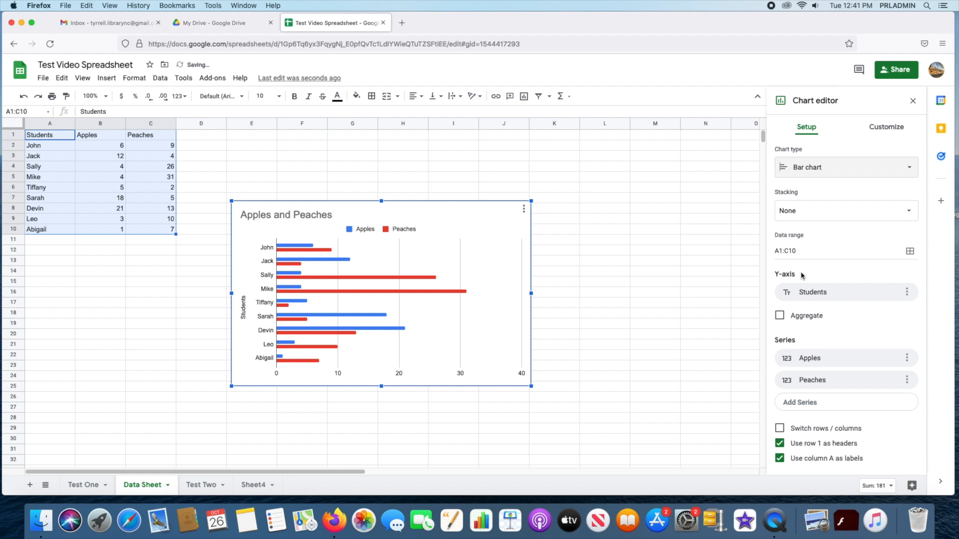
Try the line chart type on the Apples and Peaches chart, then switch it back to a column chart.
left_click(875, 130)
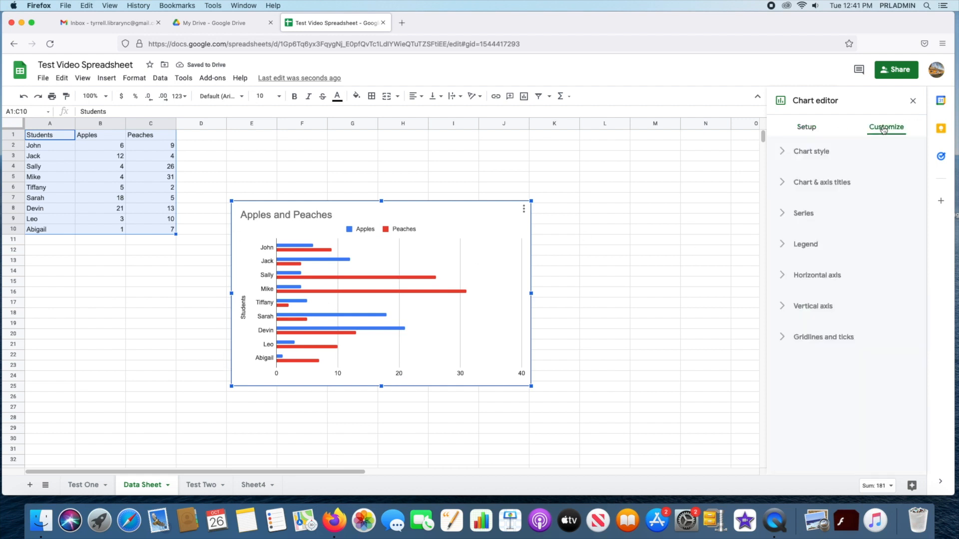
left_click(806, 128)
left_click(840, 166)
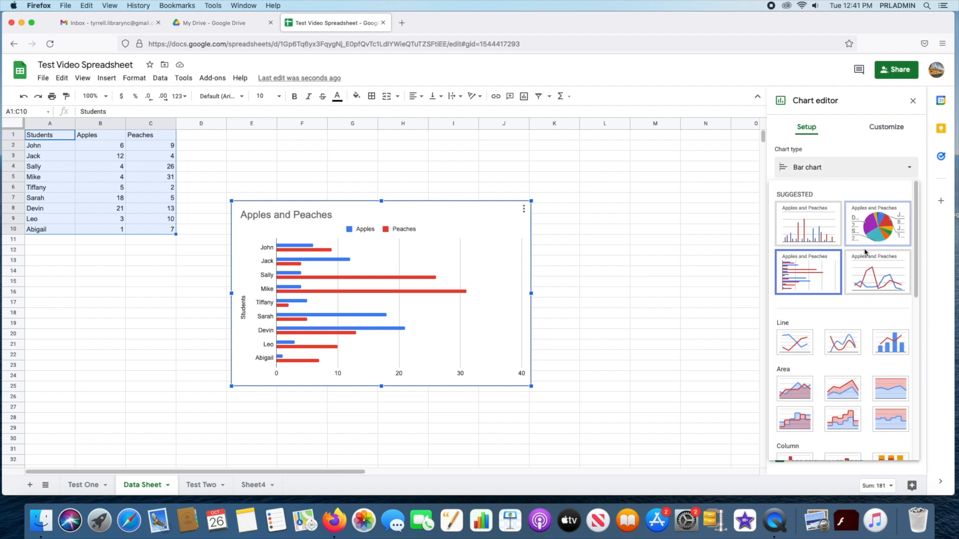
left_click(873, 270)
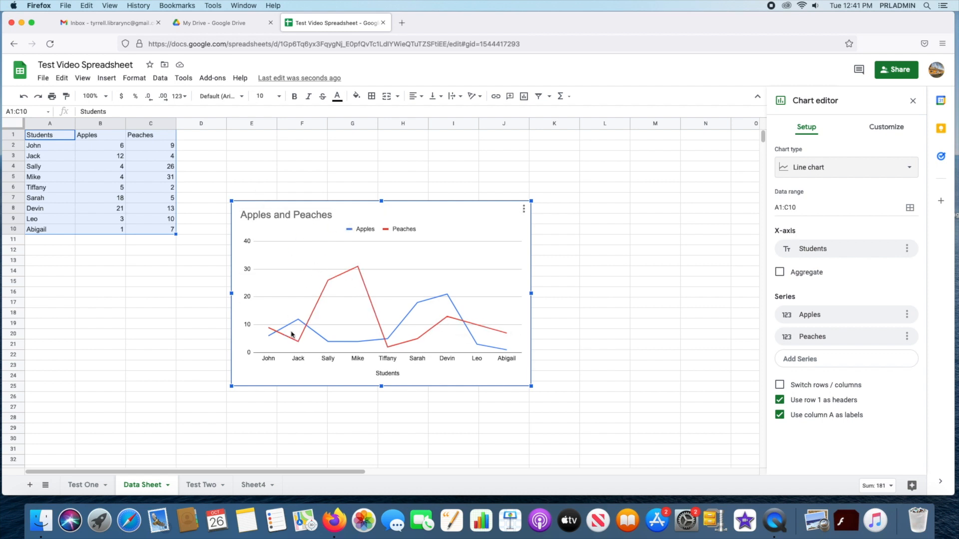
left_click(876, 168)
left_click(792, 224)
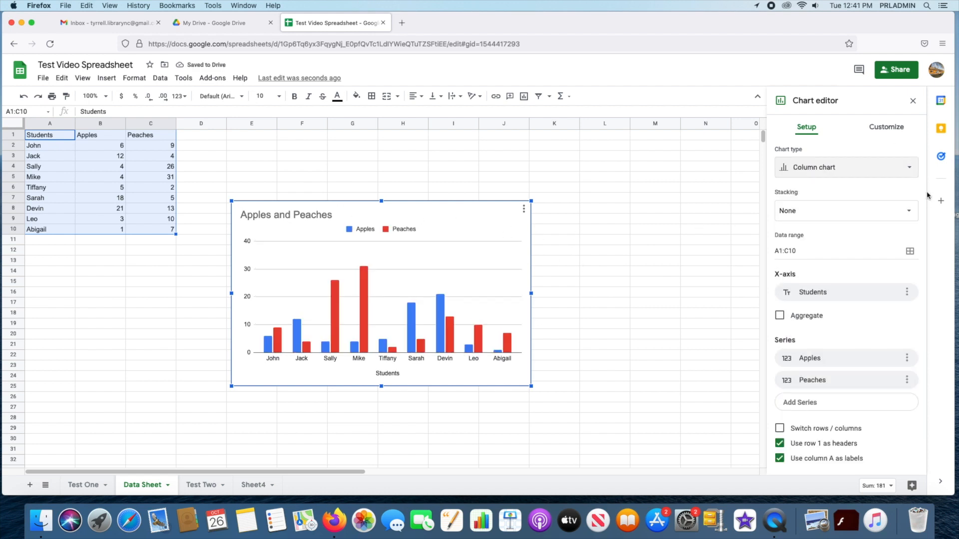
Examine the chart's customization options for series, chart and axis titles, and chart style.
left_click(899, 129)
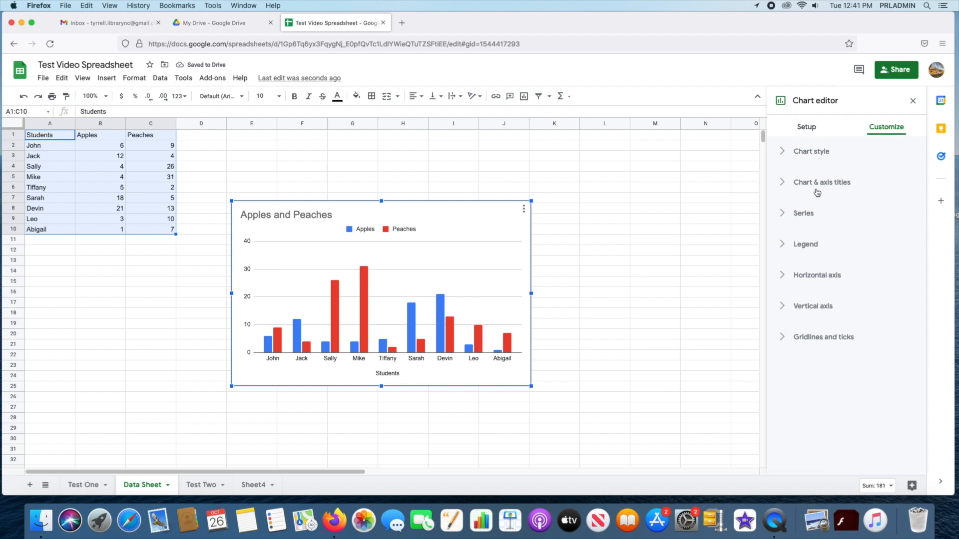
left_click(780, 215)
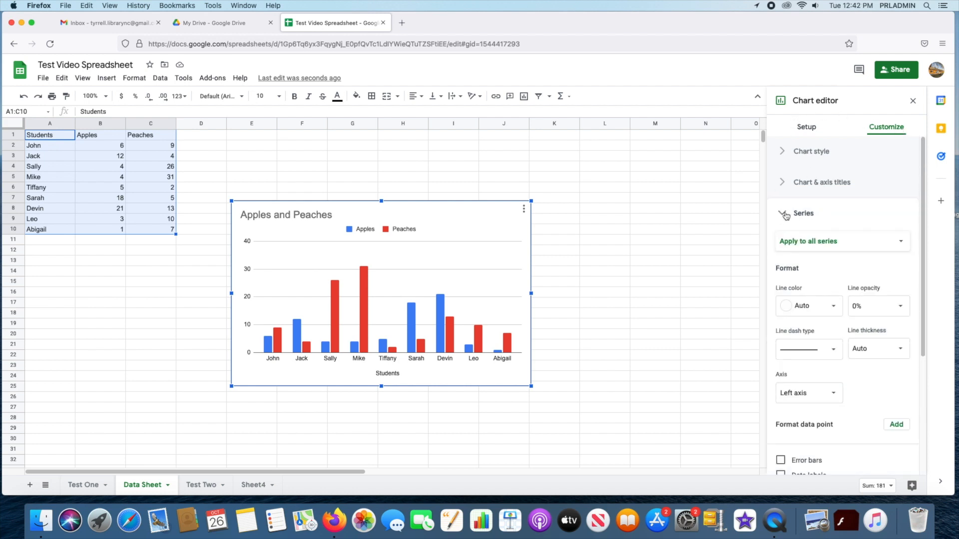
left_click(785, 215)
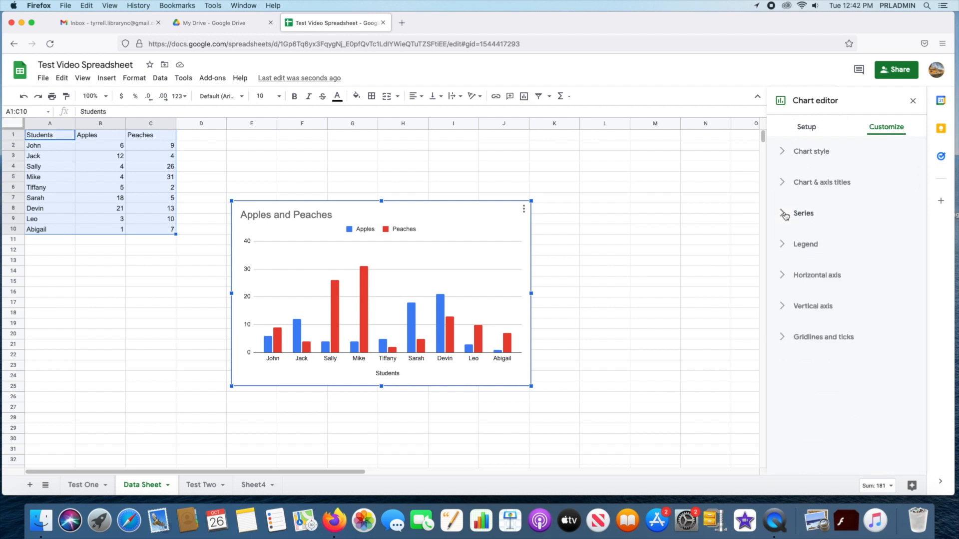
left_click(789, 182)
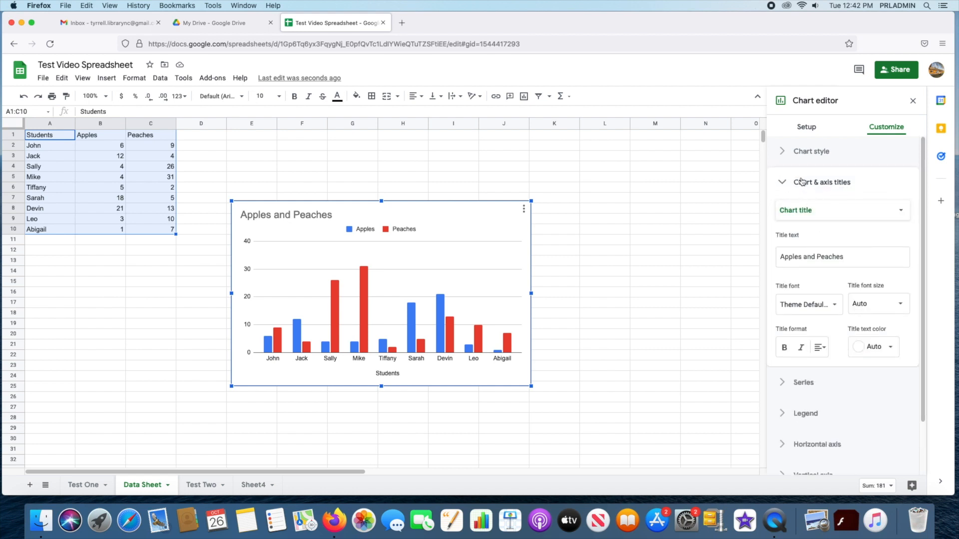
left_click(782, 152)
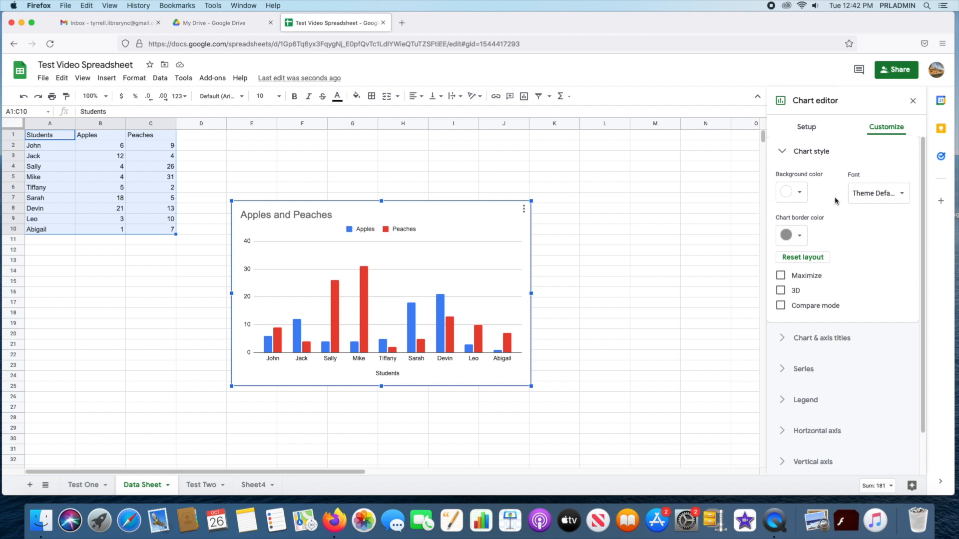
left_click(783, 152)
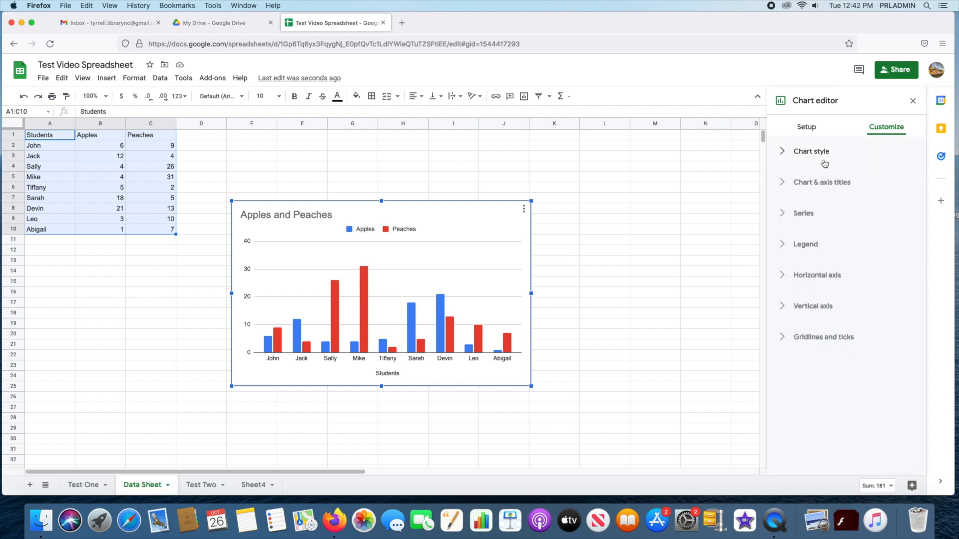
Add "Fruit Distribution" as the column chart's vertical axis title.
left_click(789, 183)
left_click(855, 214)
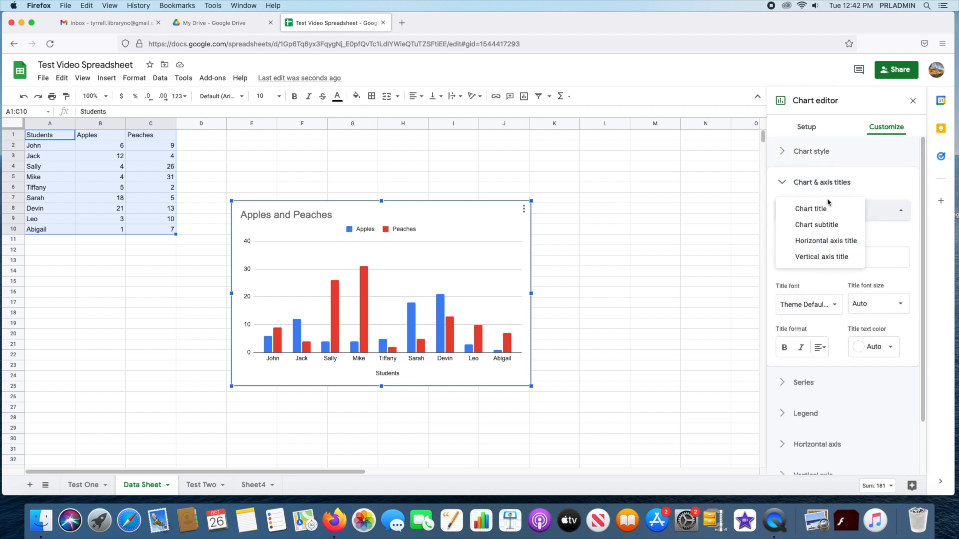
left_click(838, 245)
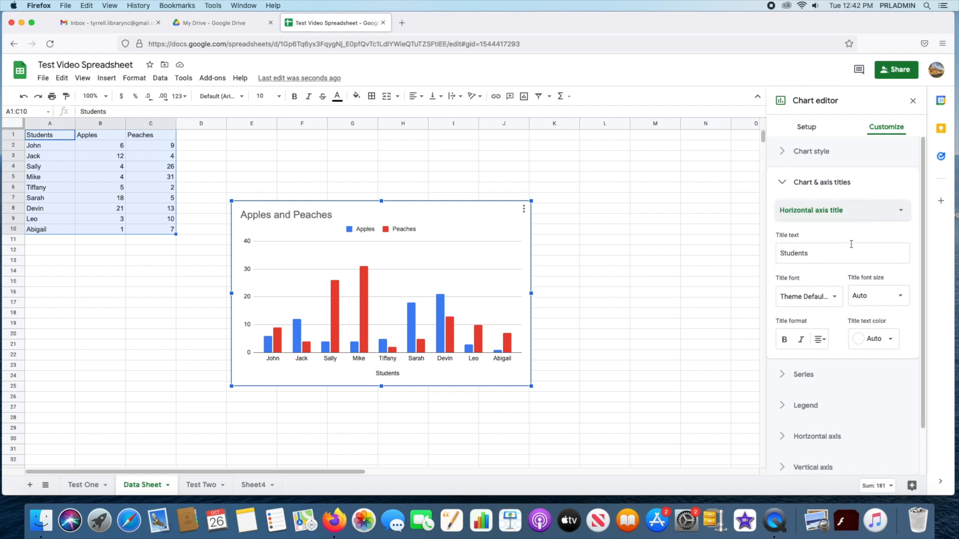
left_click(842, 212)
left_click(841, 224)
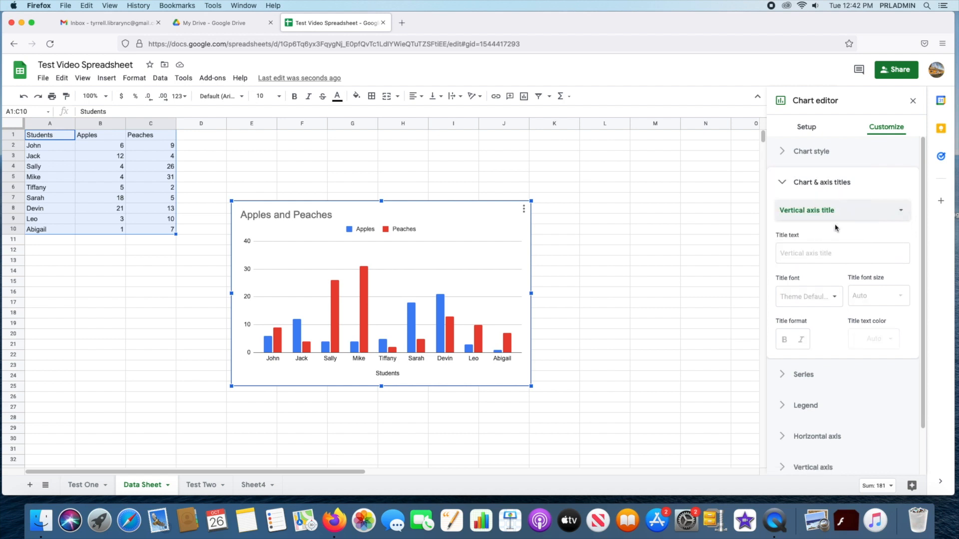
left_click(832, 247)
type("Fr")
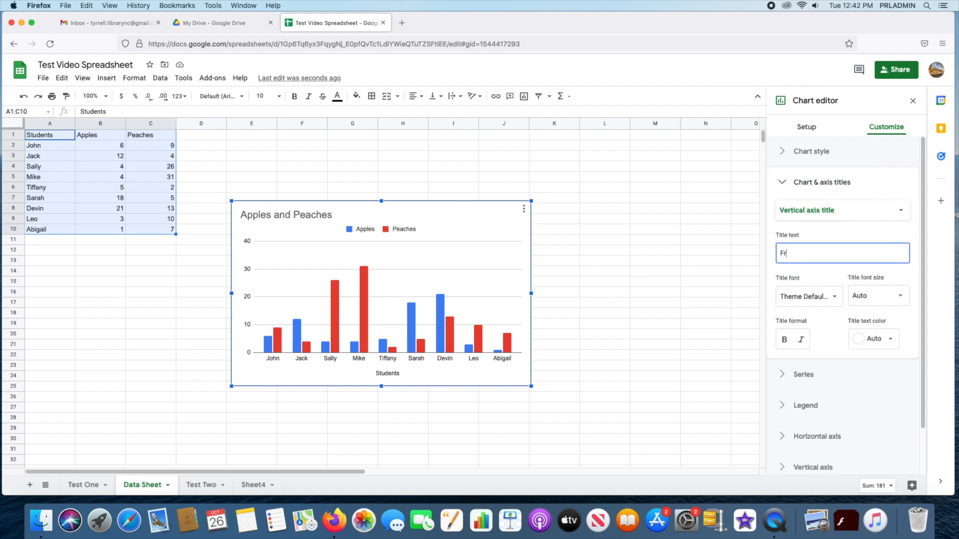
type("uit Dist")
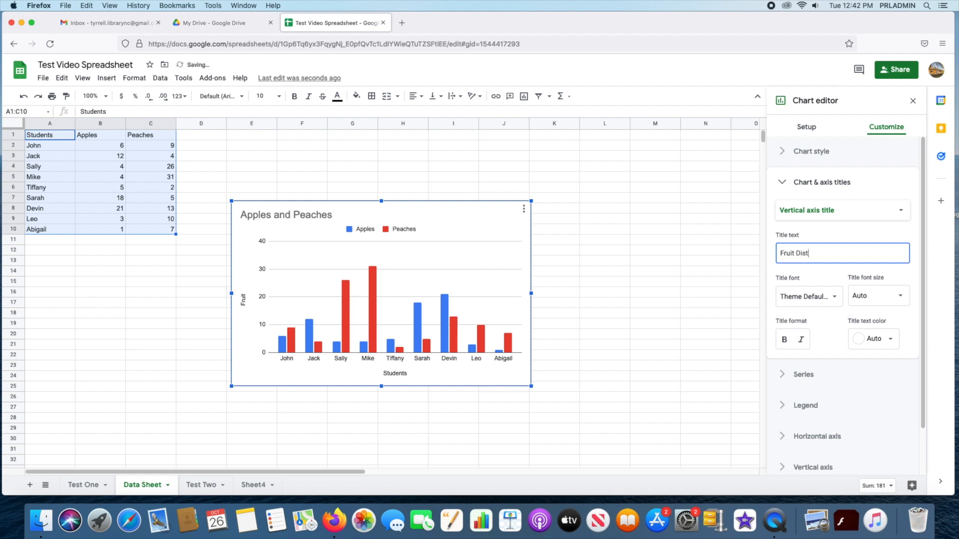
type("ribution")
left_click(872, 232)
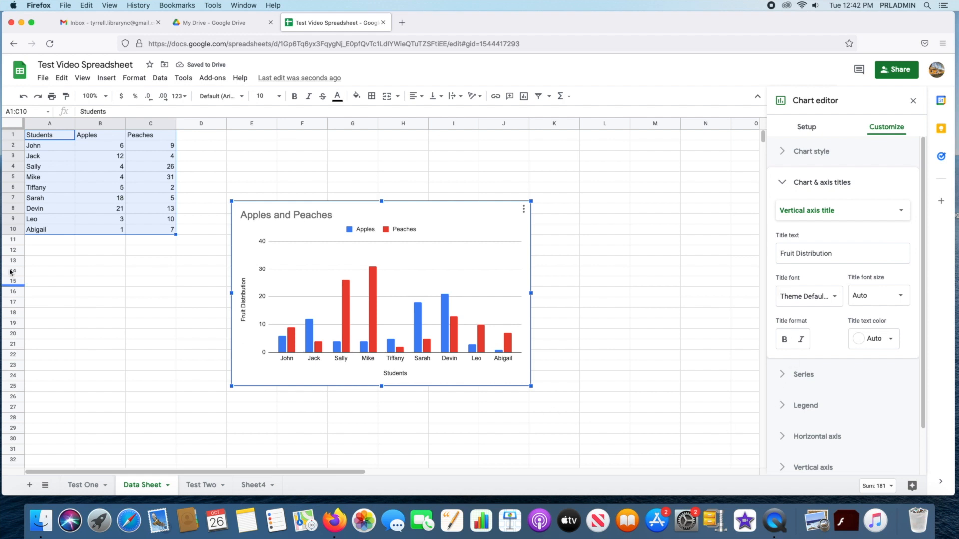
Select the Apples series for customization and check its fill color options.
left_click(799, 375)
left_click(887, 242)
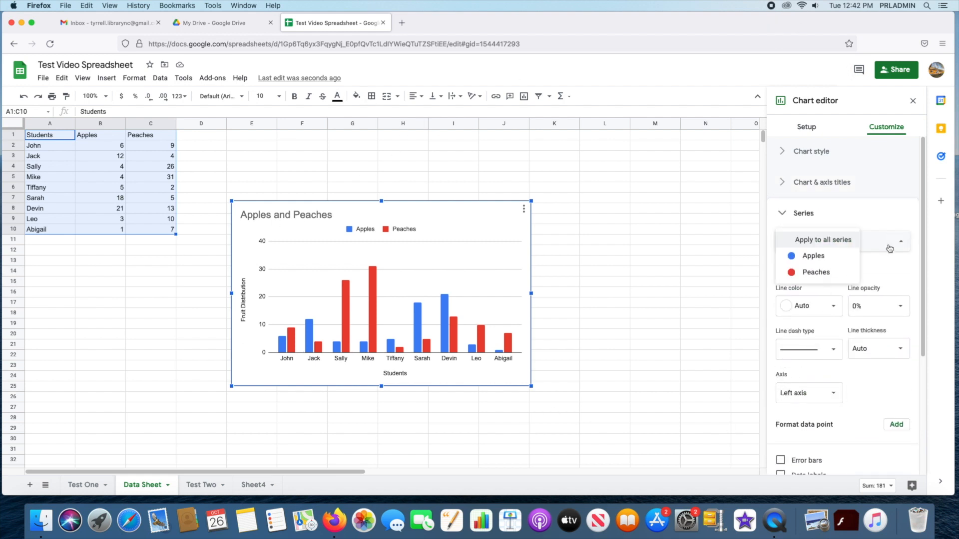
left_click(818, 258)
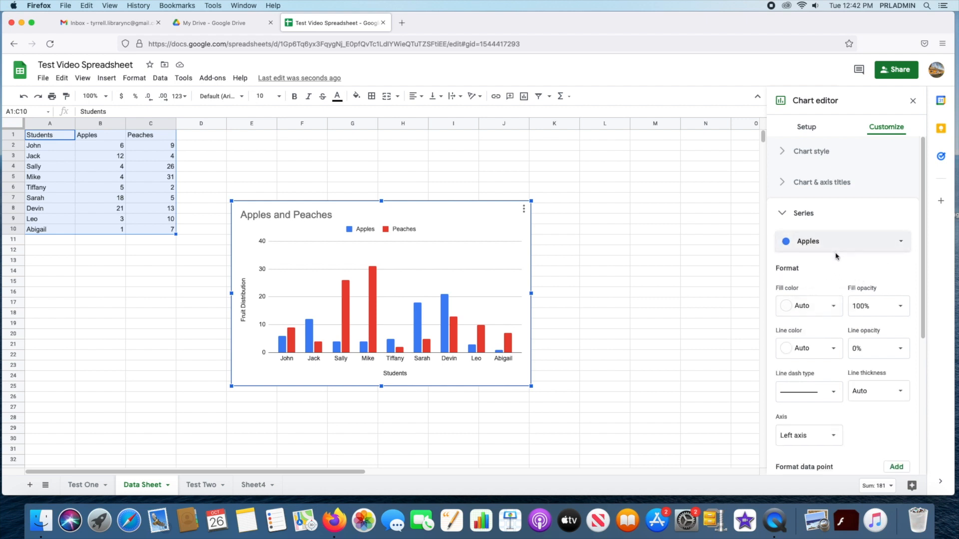
scroll(837, 269, "down", 1)
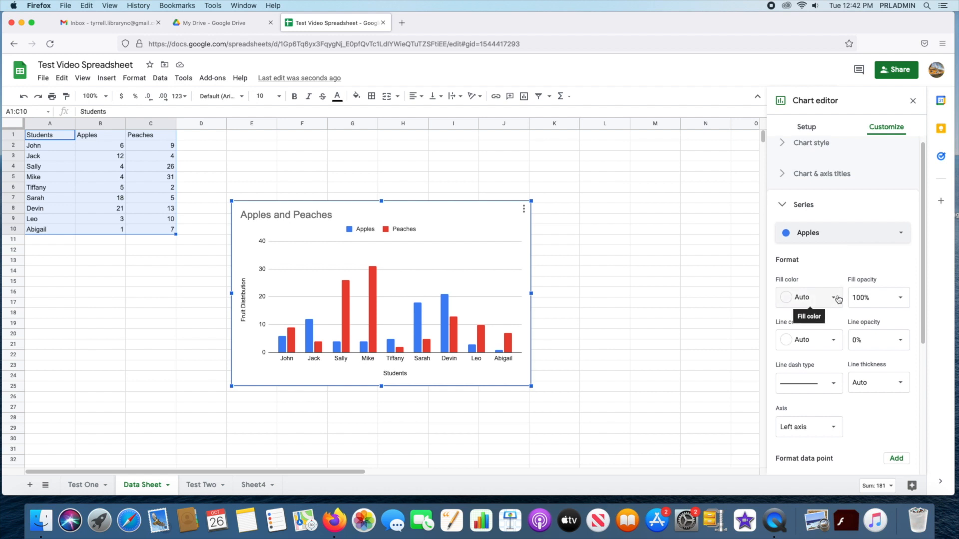
left_click(838, 299)
left_click(838, 299)
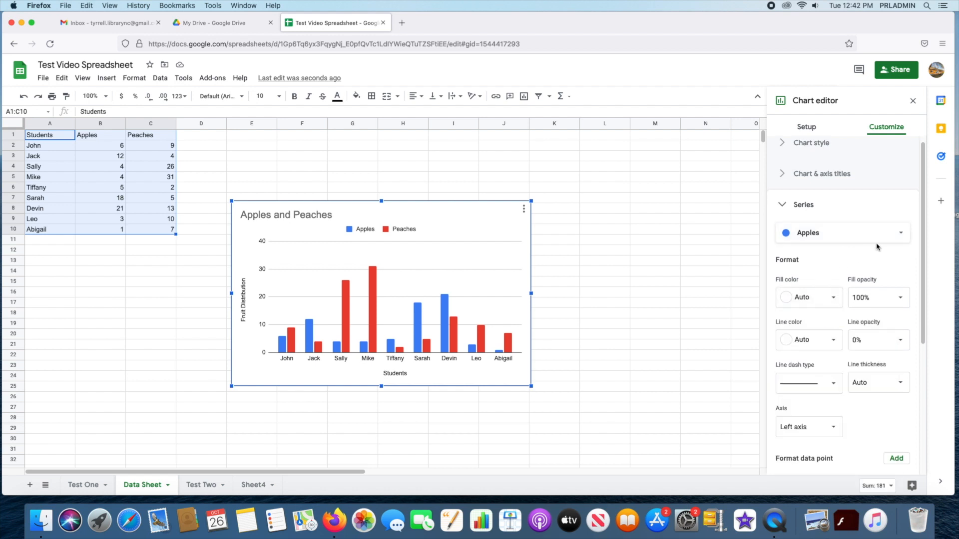
scroll(823, 341, "up", 1)
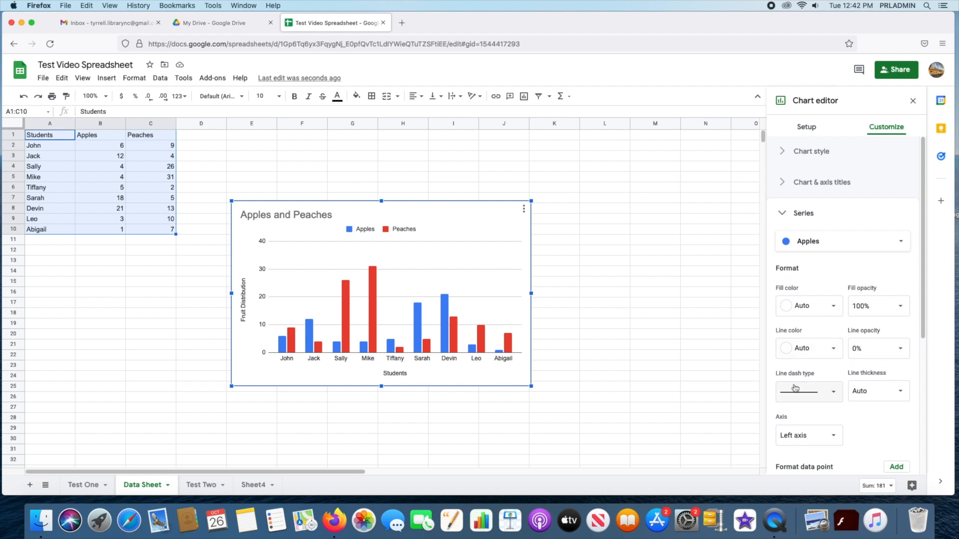
Try plotting the Apples series on the right axis, then return it to the left axis.
left_click(834, 437)
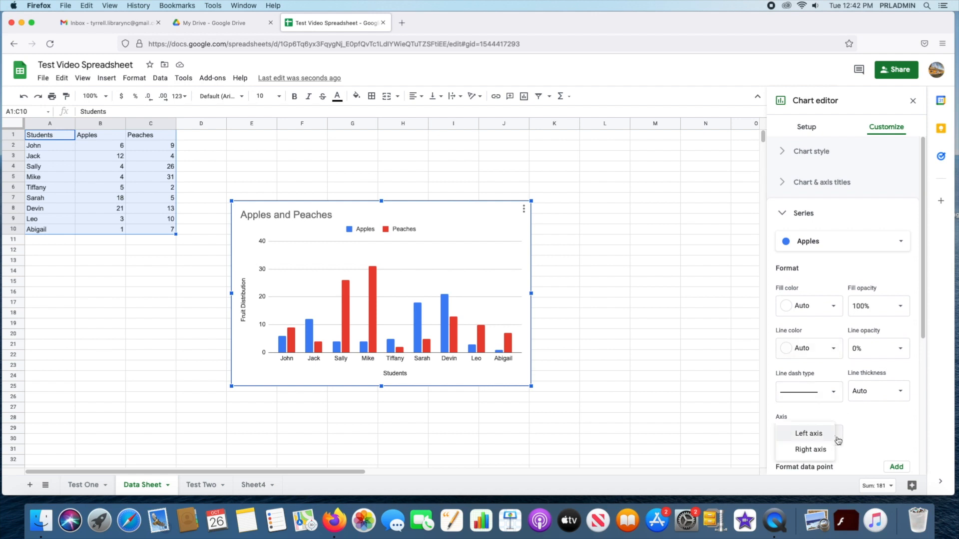
left_click(887, 419)
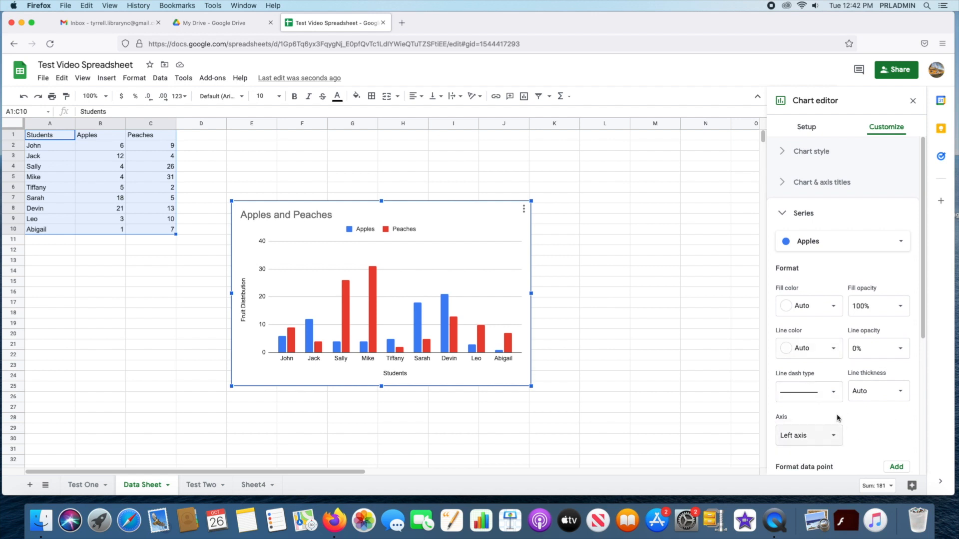
left_click(834, 438)
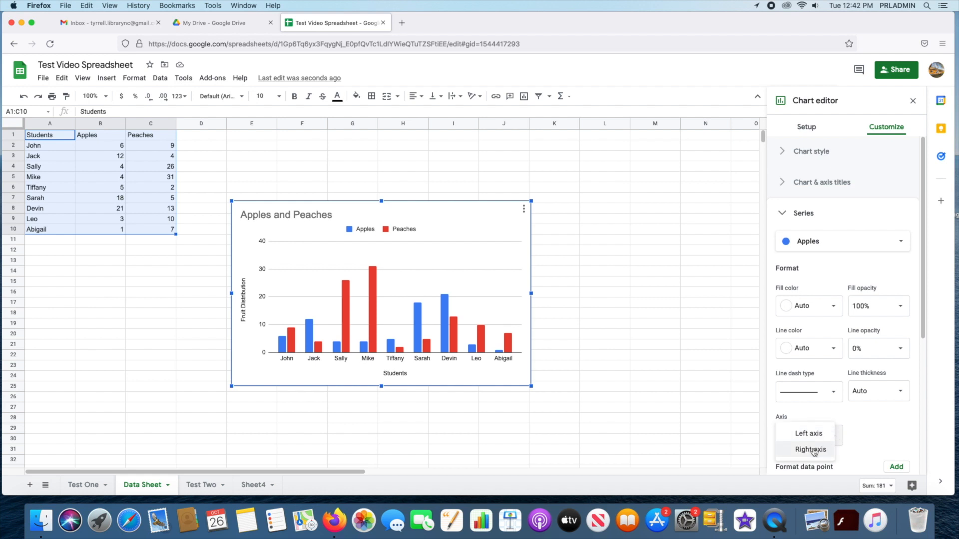
left_click(813, 450)
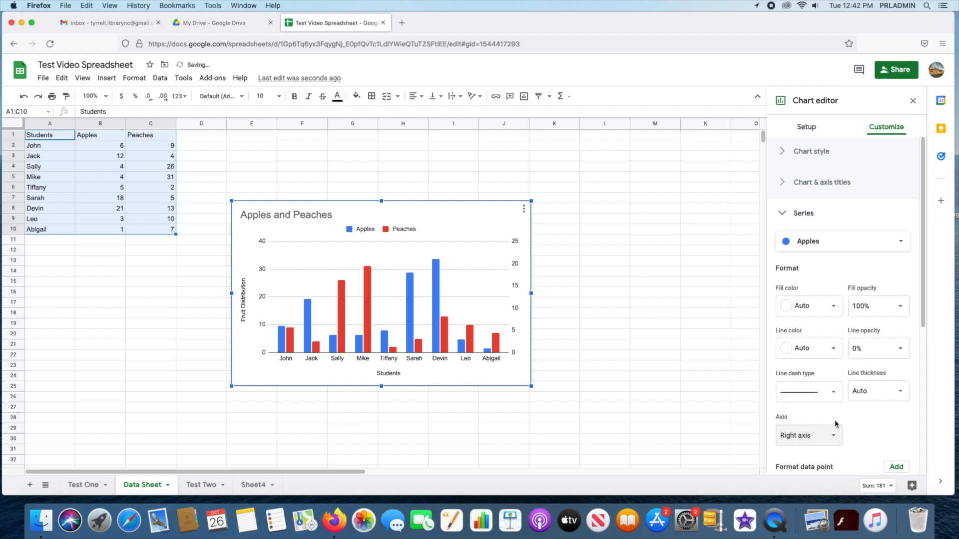
left_click(833, 436)
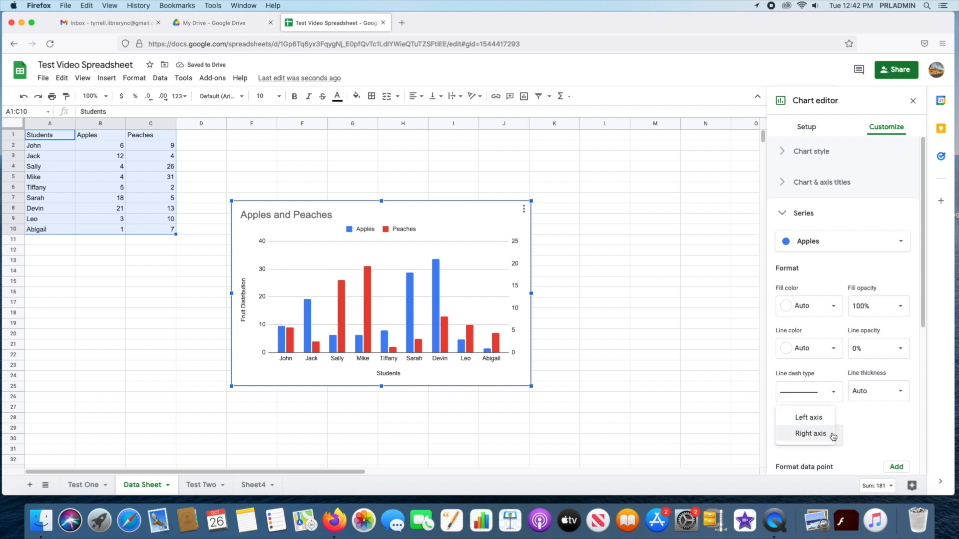
left_click(809, 419)
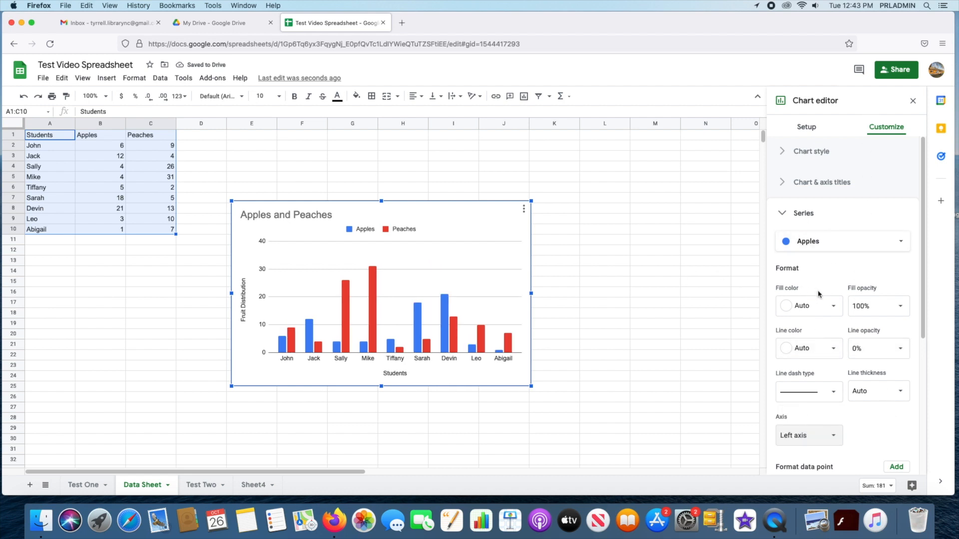
Try error bars on the Apples series, then remove them.
scroll(854, 290, "down", 3)
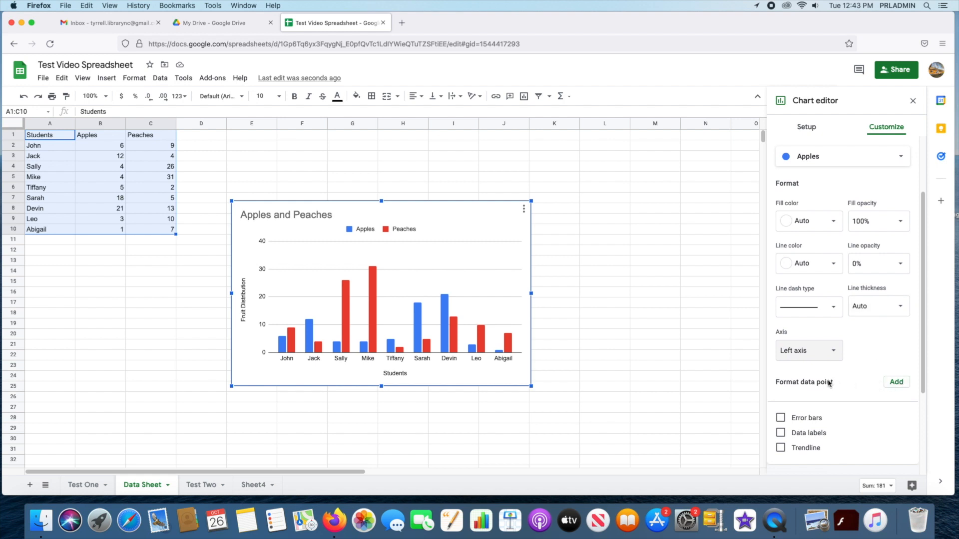
scroll(856, 335, "down", 2)
scroll(854, 339, "up", 5)
scroll(819, 312, "down", 3)
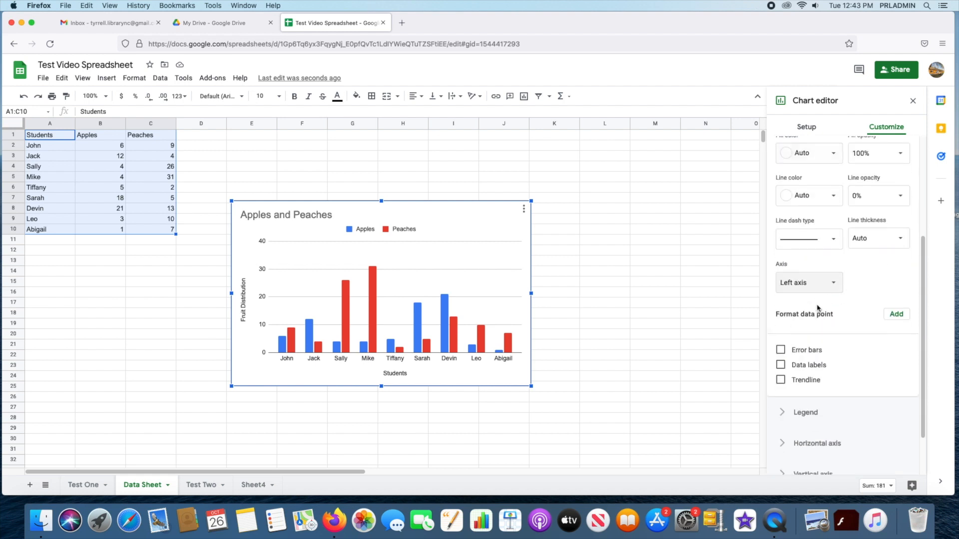
left_click(782, 350)
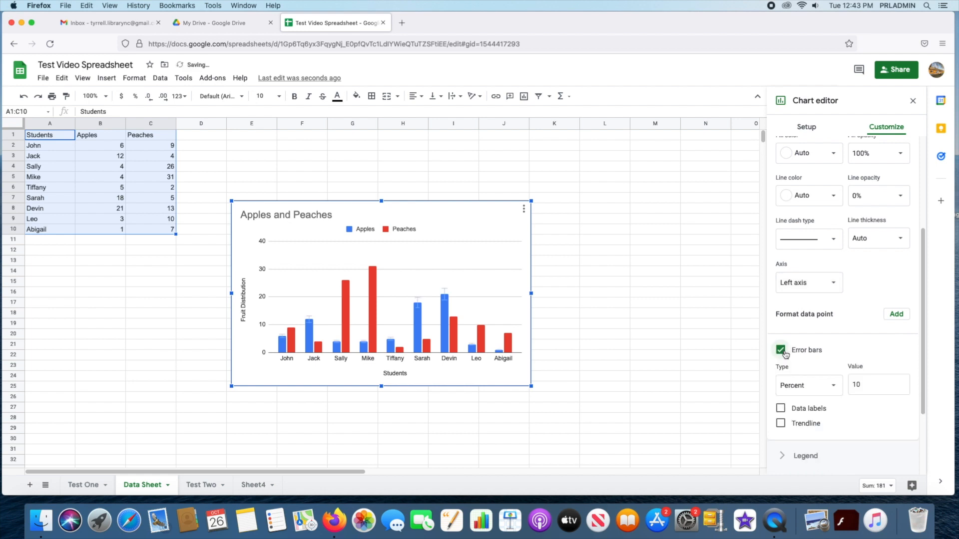
left_click(781, 350)
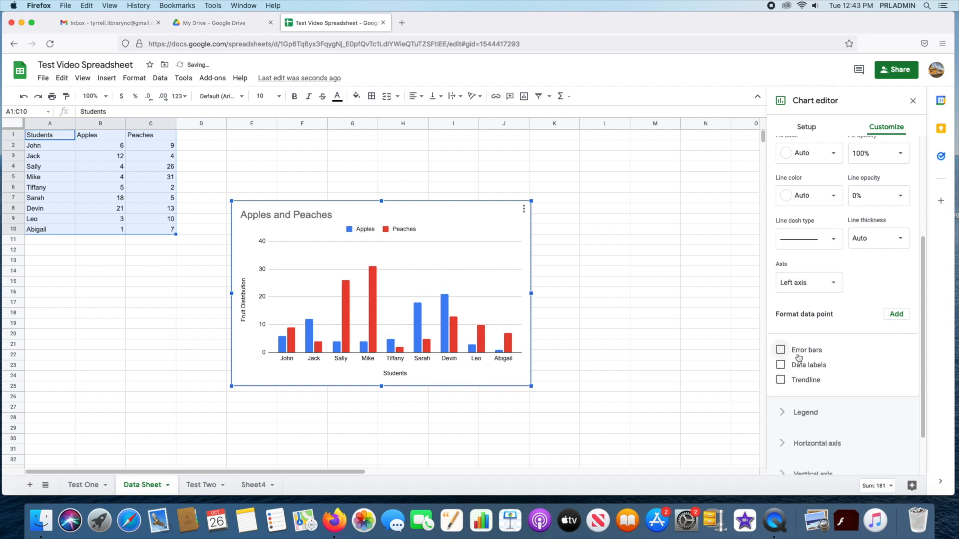
Try Constant and Standard Deviation error bars on the Apples series, then restore the Percent type and turn the error bars off.
left_click(782, 350)
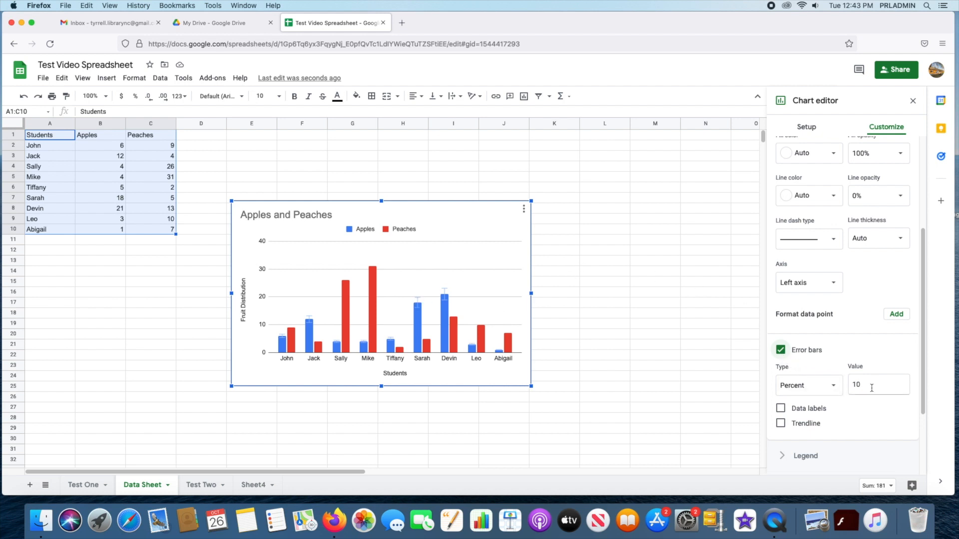
left_click(810, 386)
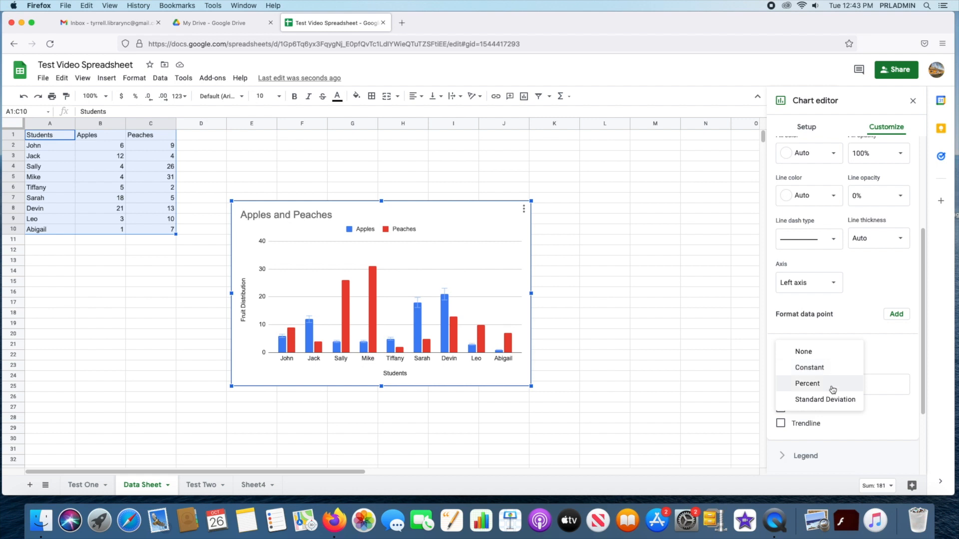
left_click(809, 367)
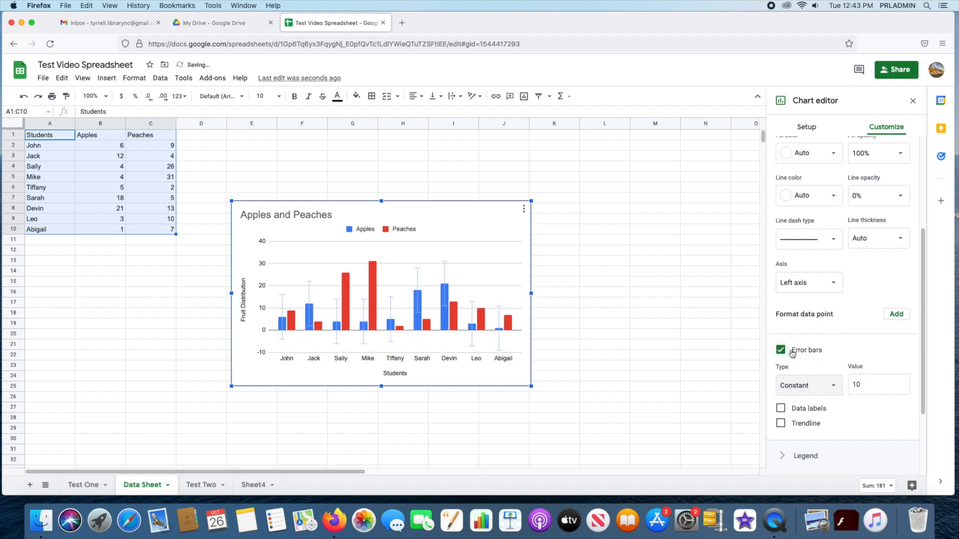
left_click(812, 386)
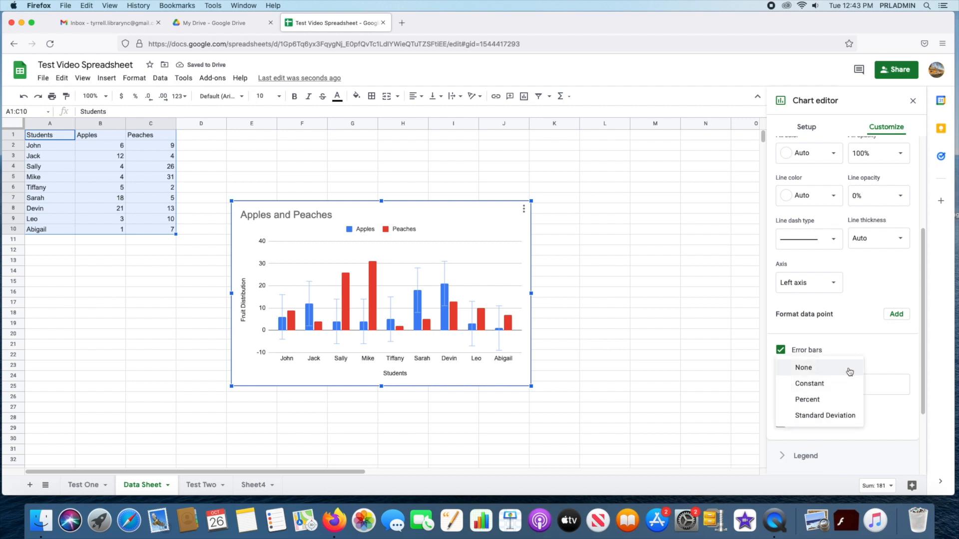
left_click(822, 416)
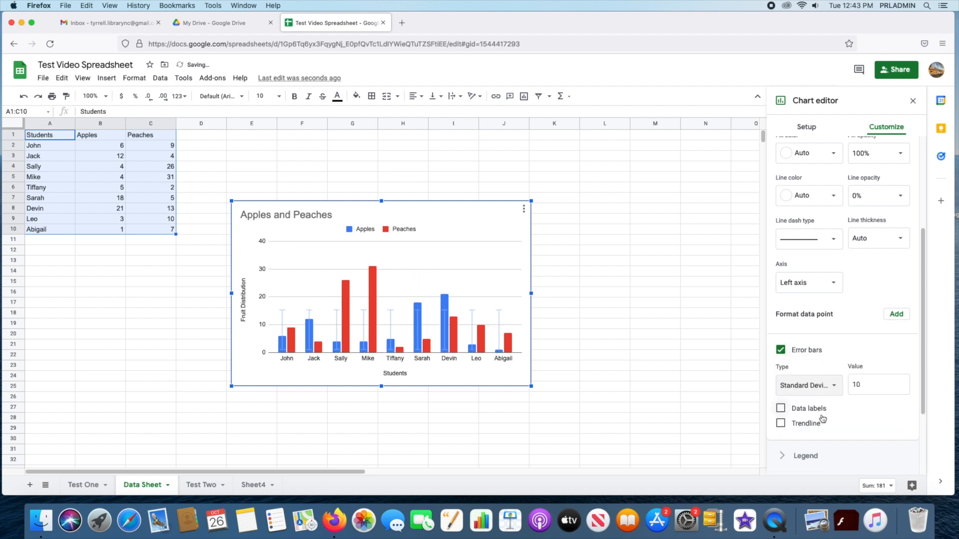
left_click(812, 386)
left_click(818, 368)
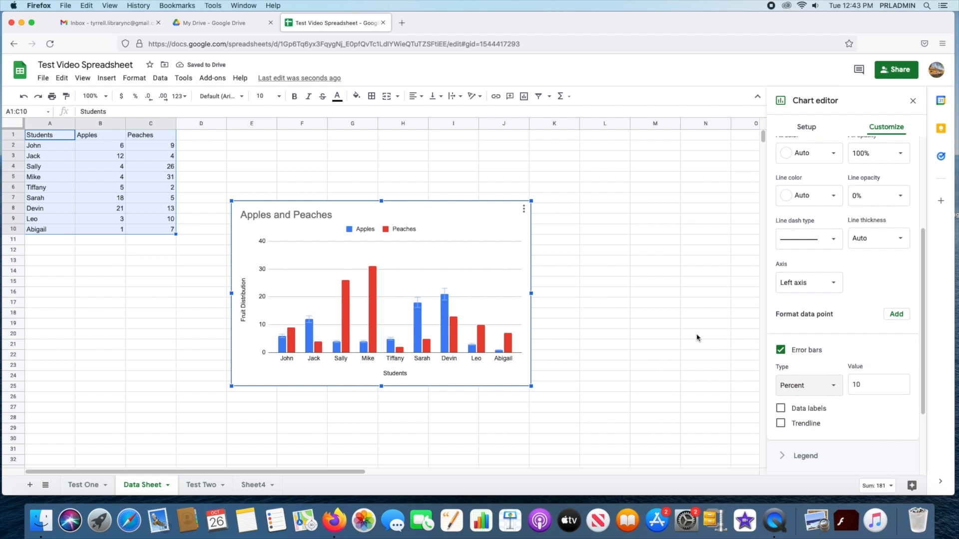
left_click(781, 350)
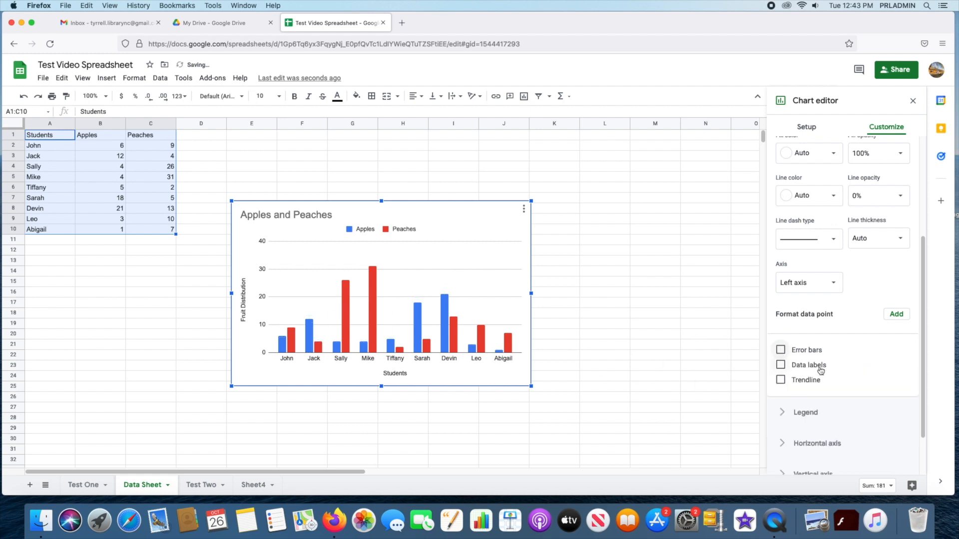
Try data labels and then a linear trendline on the Apples series, turning each one off again.
left_click(781, 366)
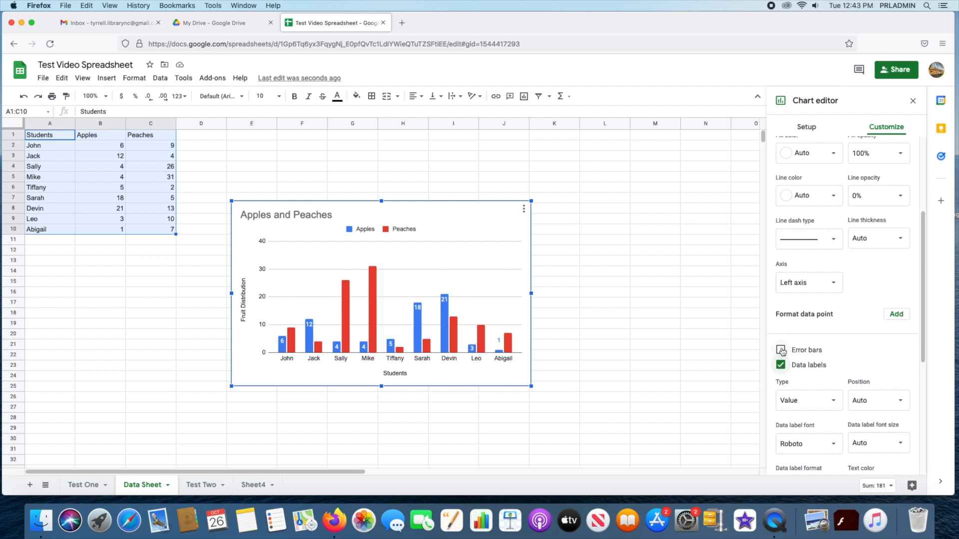
scroll(841, 370, "up", 1)
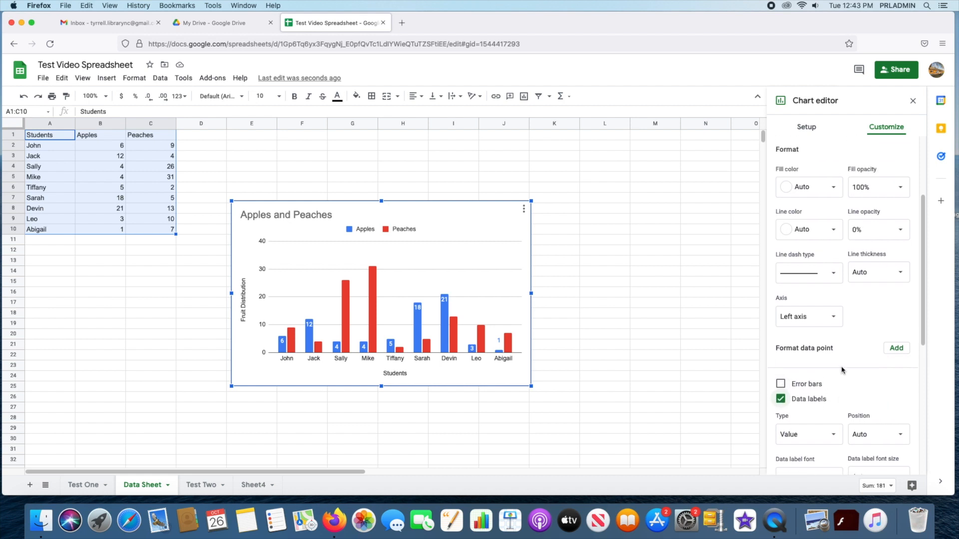
scroll(842, 370, "down", 3)
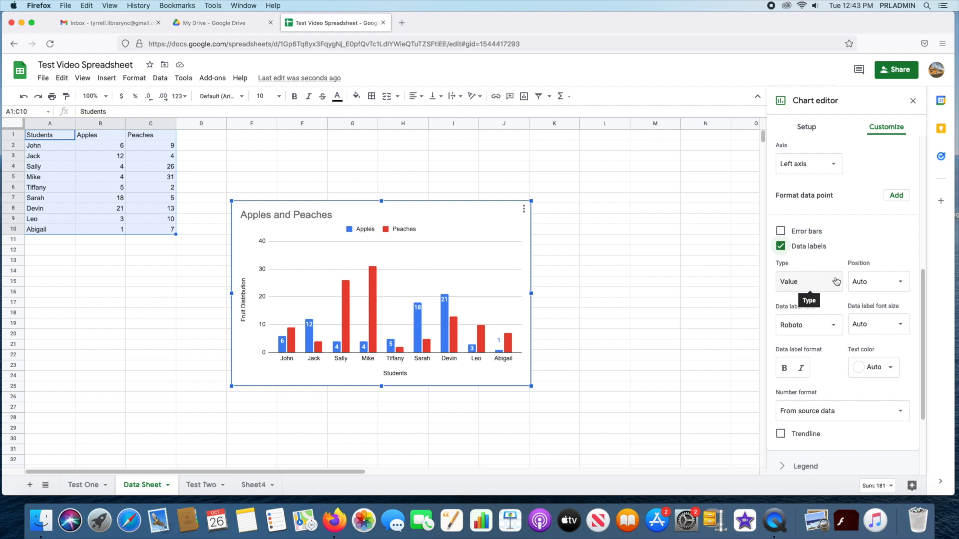
left_click(836, 282)
left_click(848, 245)
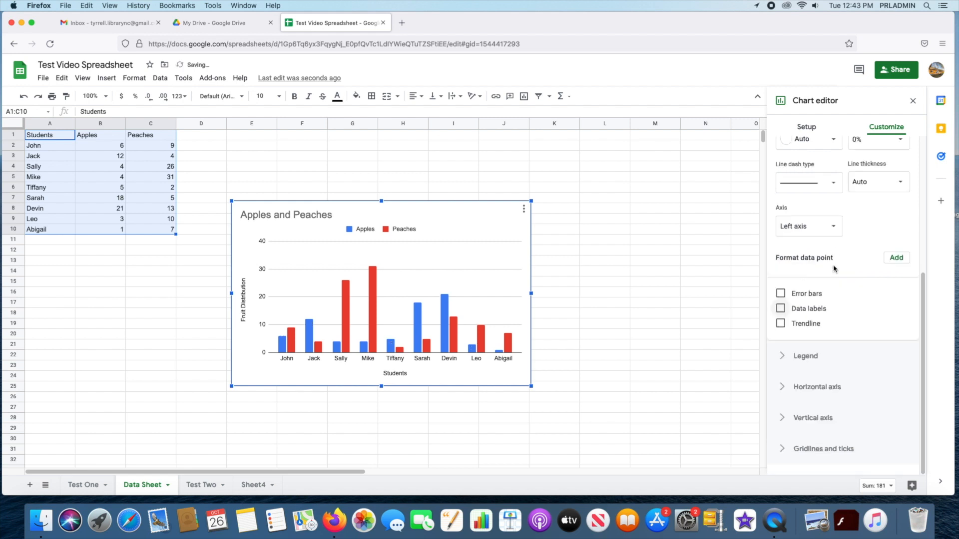
left_click(781, 324)
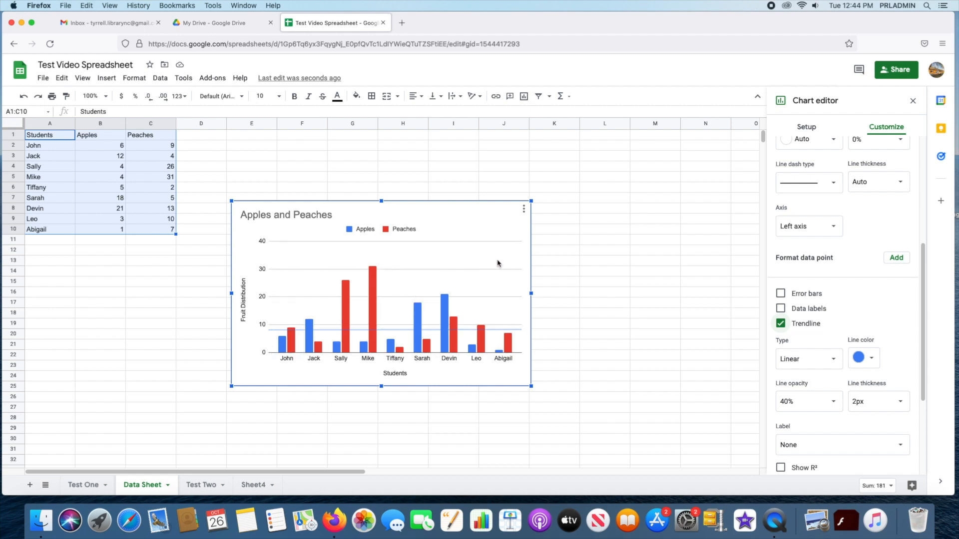
left_click(793, 324)
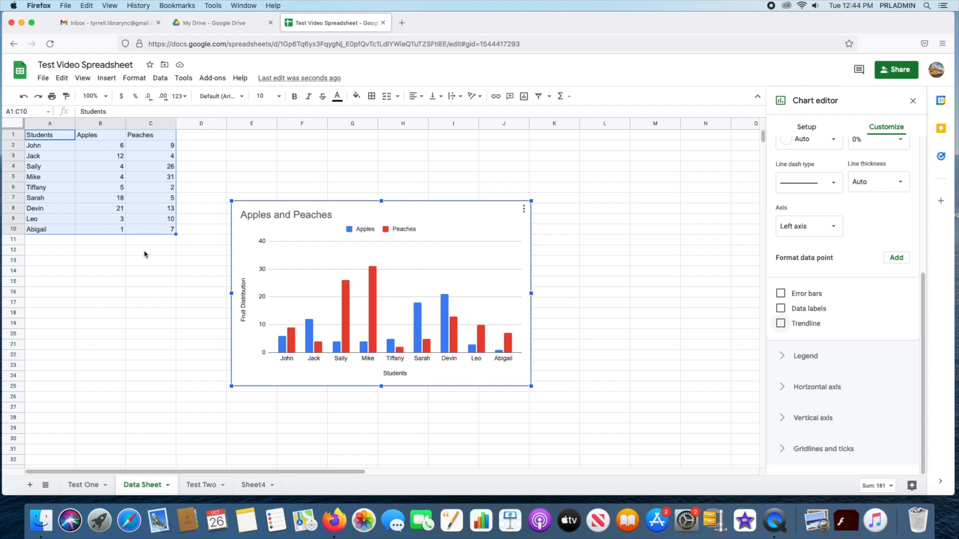
Try the Right position for the chart legend, then change it to Top.
left_click(785, 358)
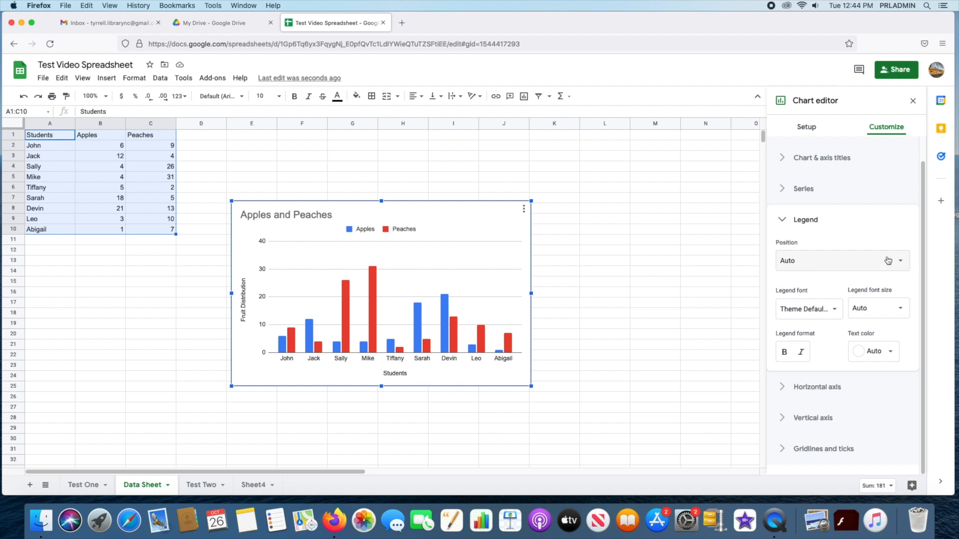
left_click(889, 260)
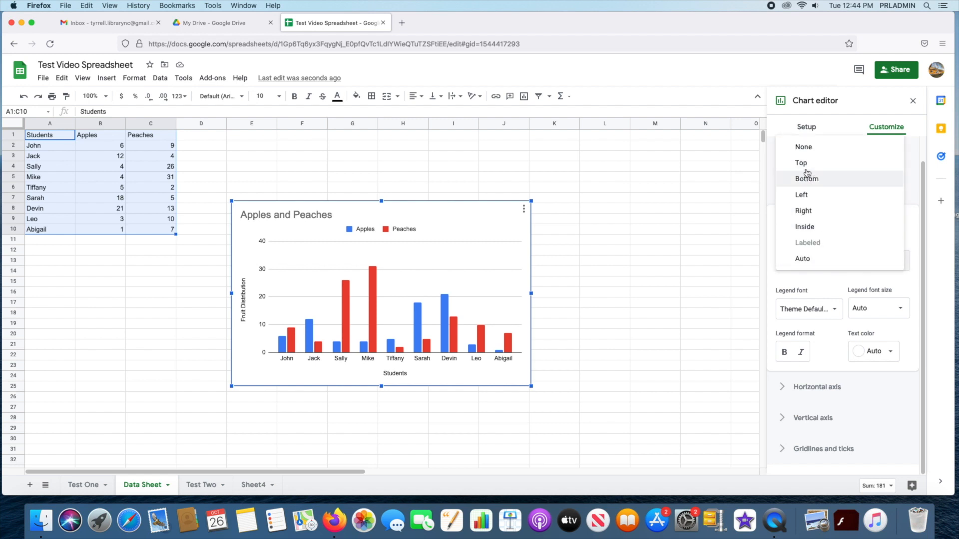
left_click(818, 212)
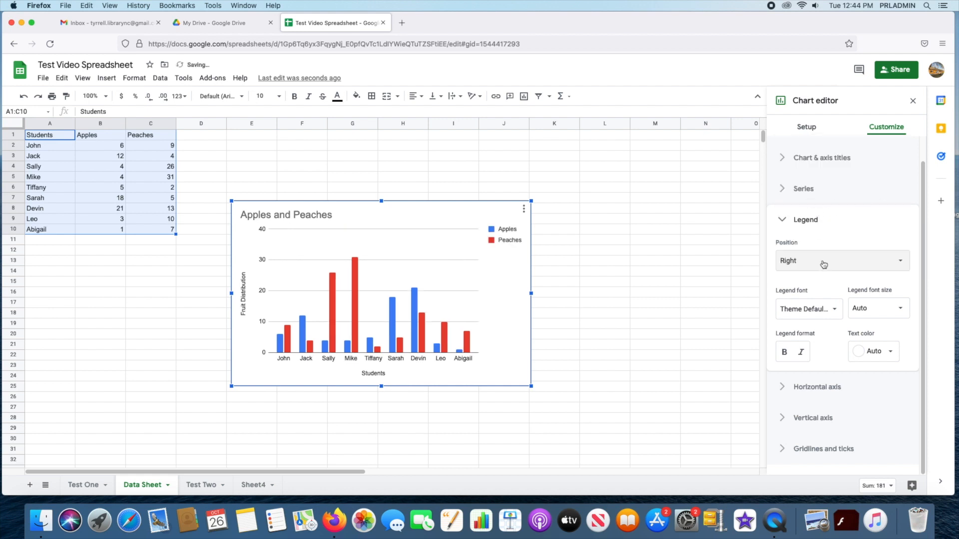
left_click(822, 263)
left_click(814, 210)
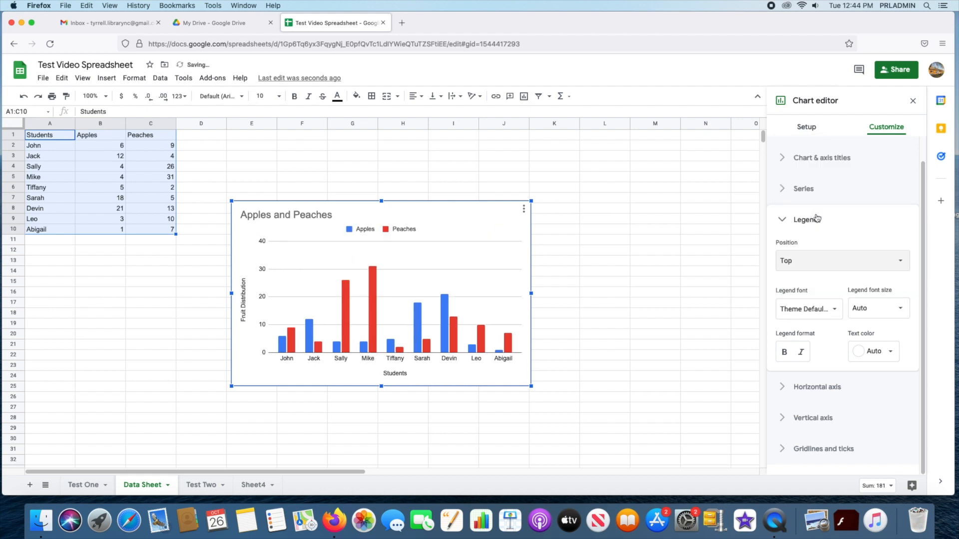
Set the chart legend's position to Inside.
left_click(813, 222)
left_click(810, 244)
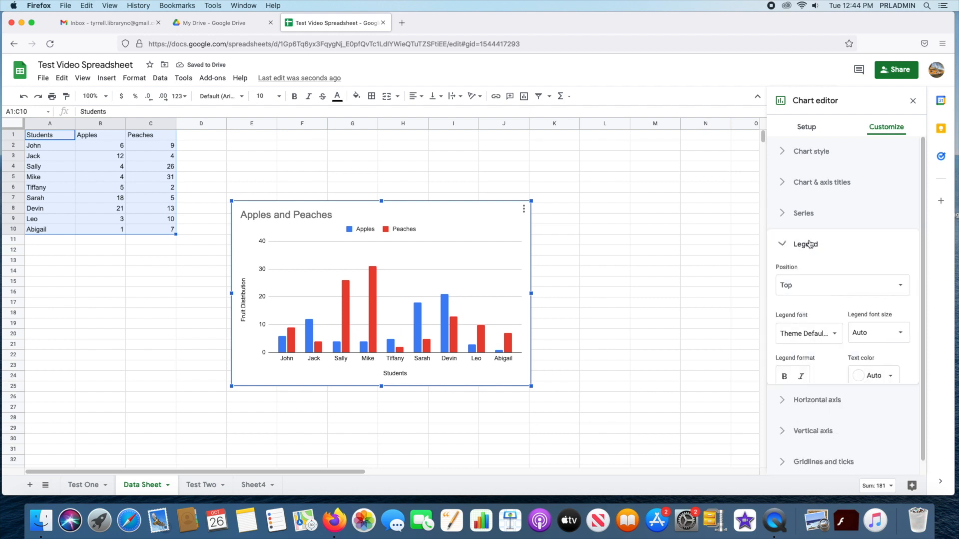
left_click(819, 259)
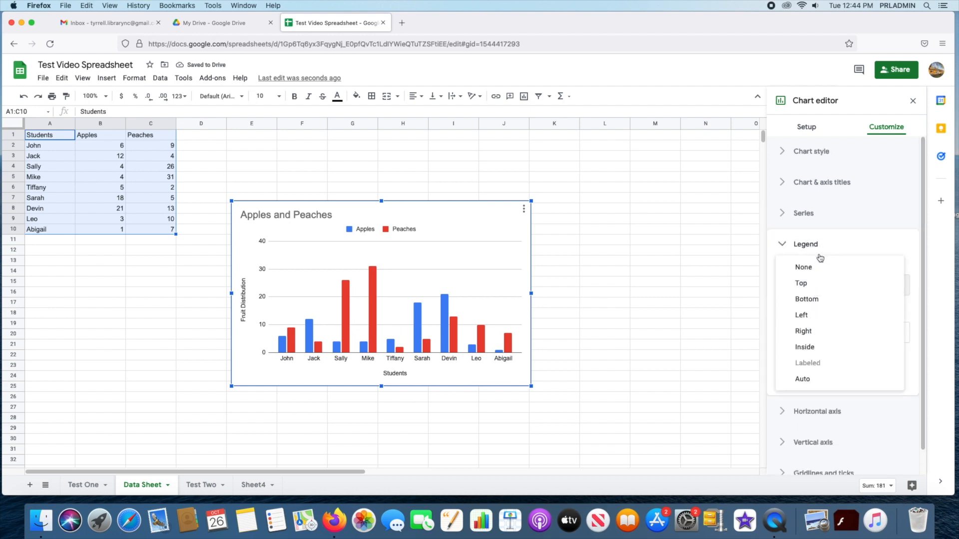
left_click(804, 347)
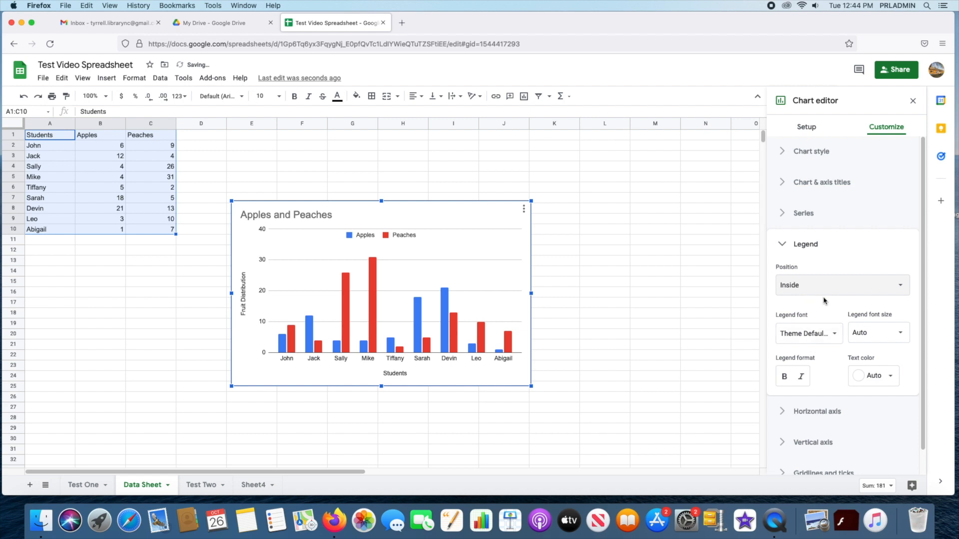
Set the chart legend's position to Auto and view the legend font choices without changing the font.
left_click(819, 284)
left_click(802, 315)
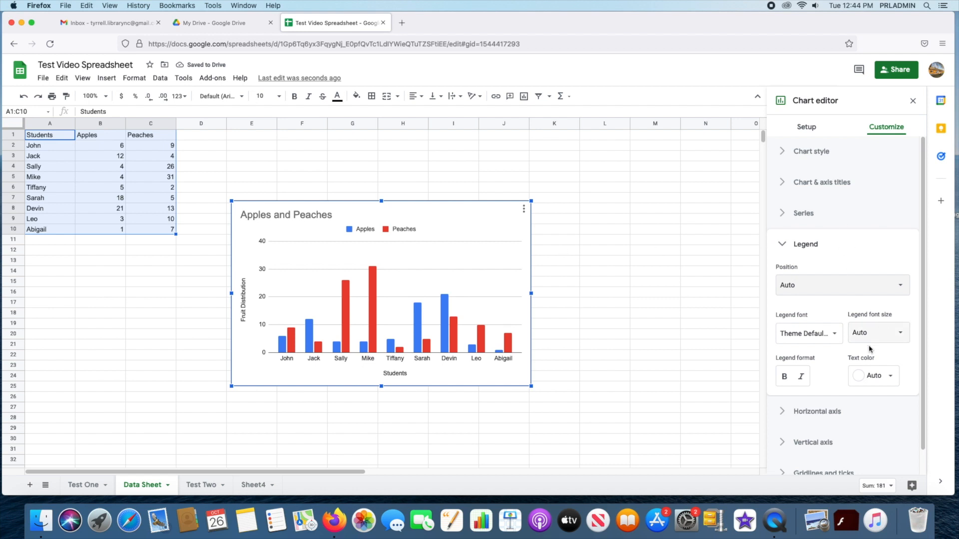
left_click(833, 339)
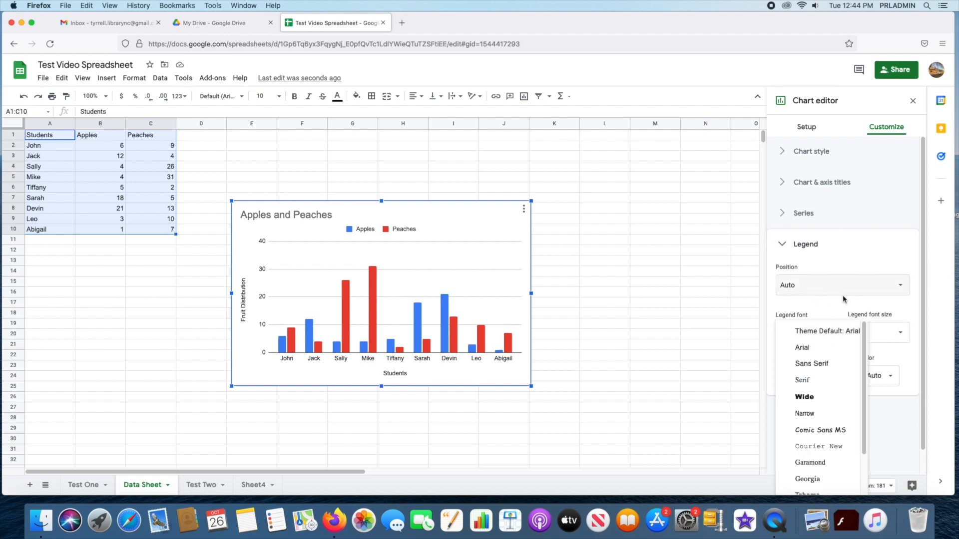
left_click(837, 308)
left_click(784, 246)
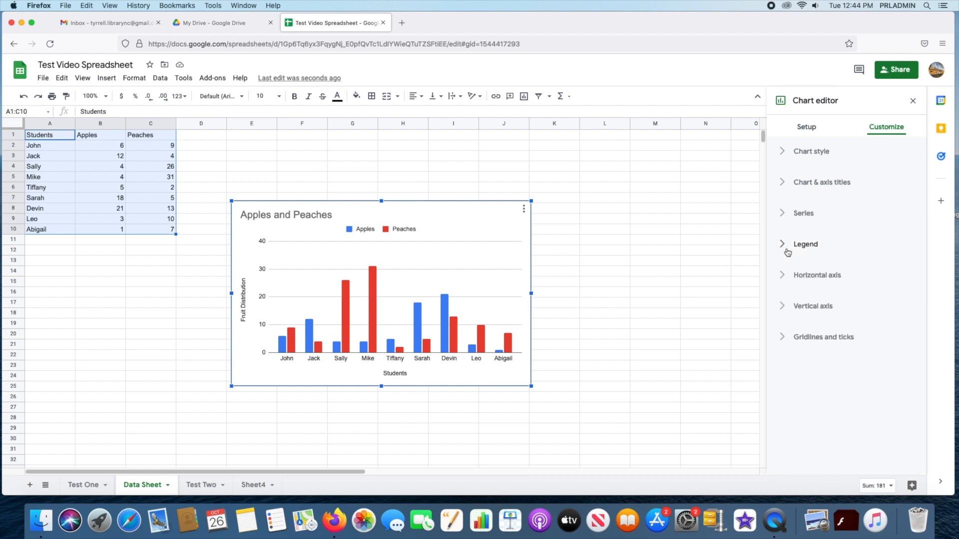
Slant the chart's horizontal axis labels at 30°.
left_click(782, 275)
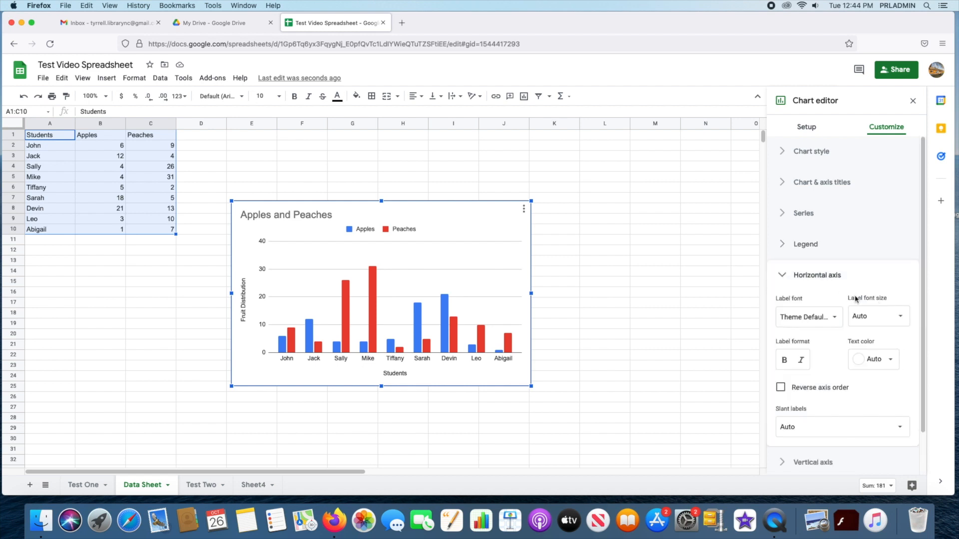
scroll(839, 292, "down", 2)
scroll(839, 292, "down", 1)
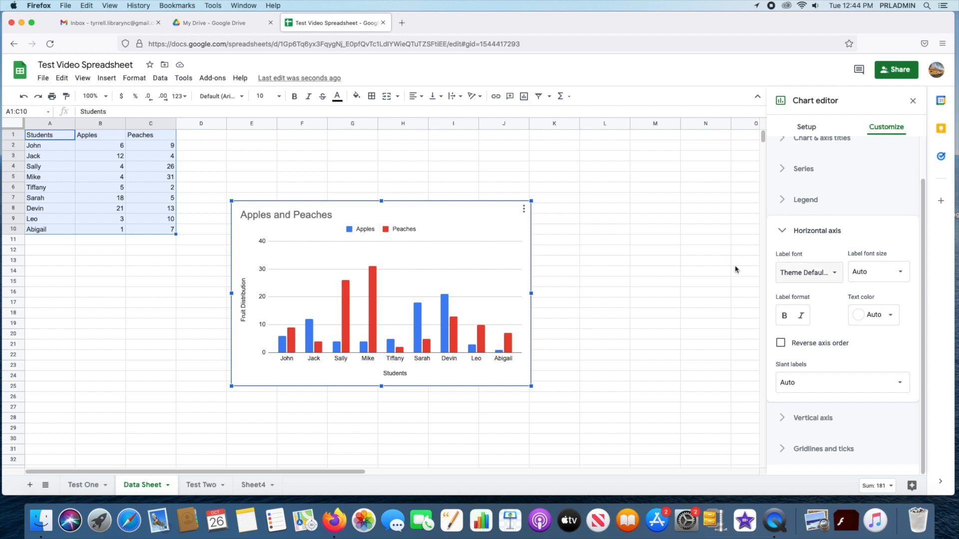
left_click(884, 382)
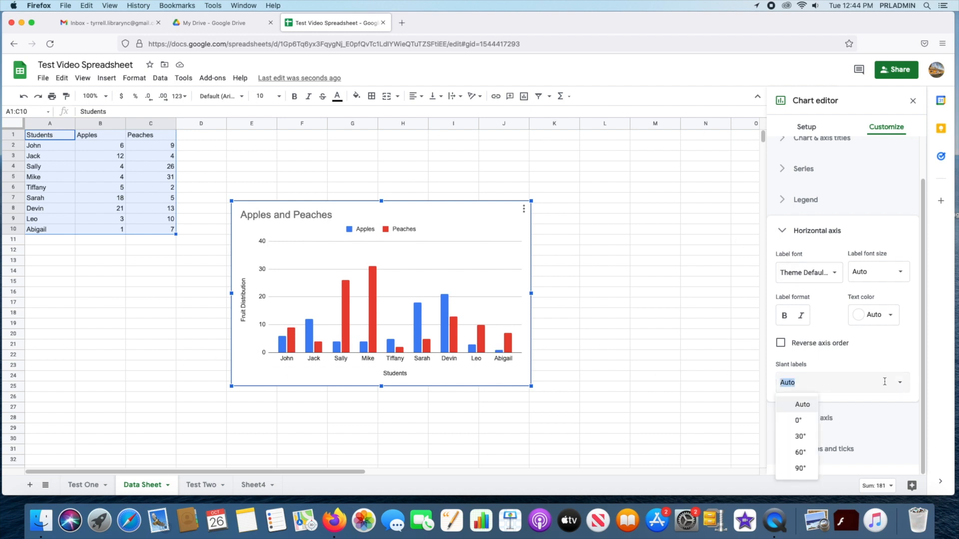
left_click(800, 437)
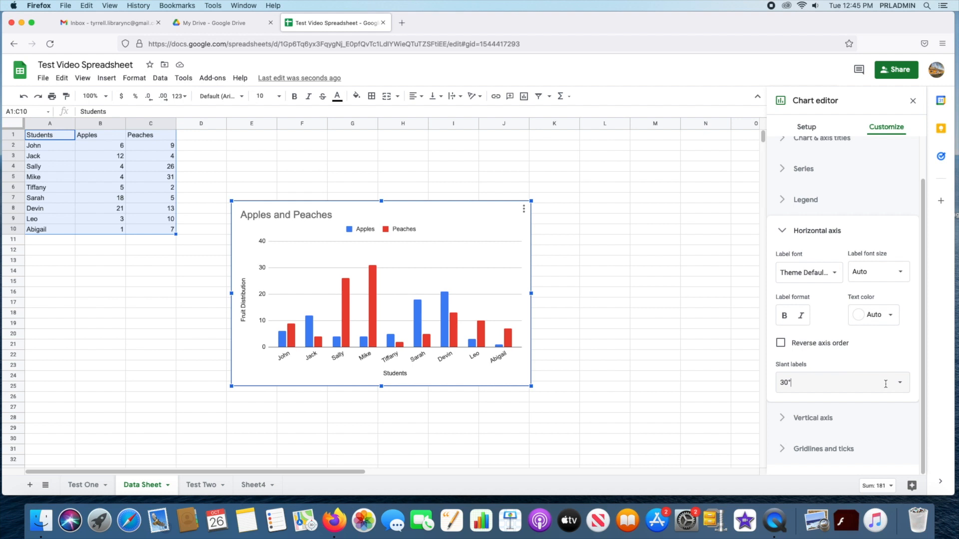
left_click(901, 383)
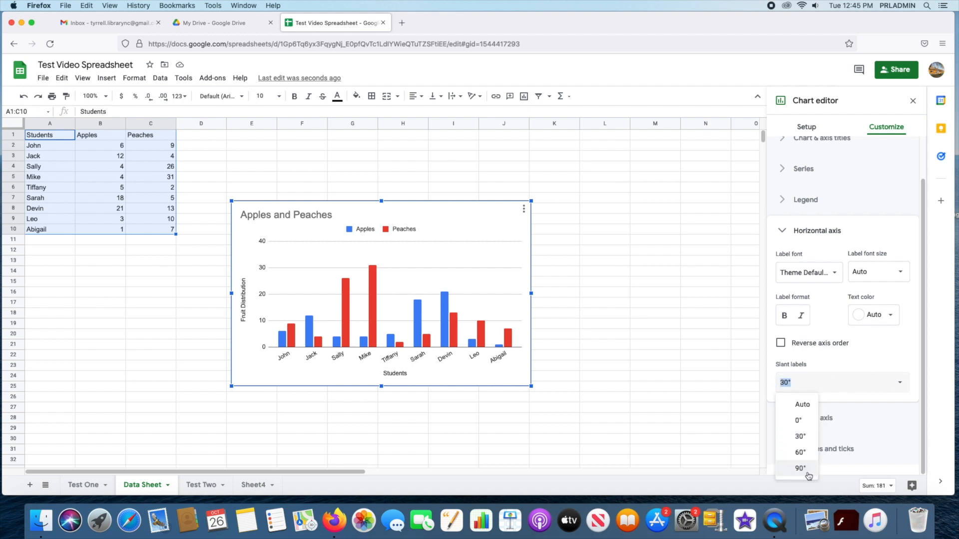
left_click(861, 356)
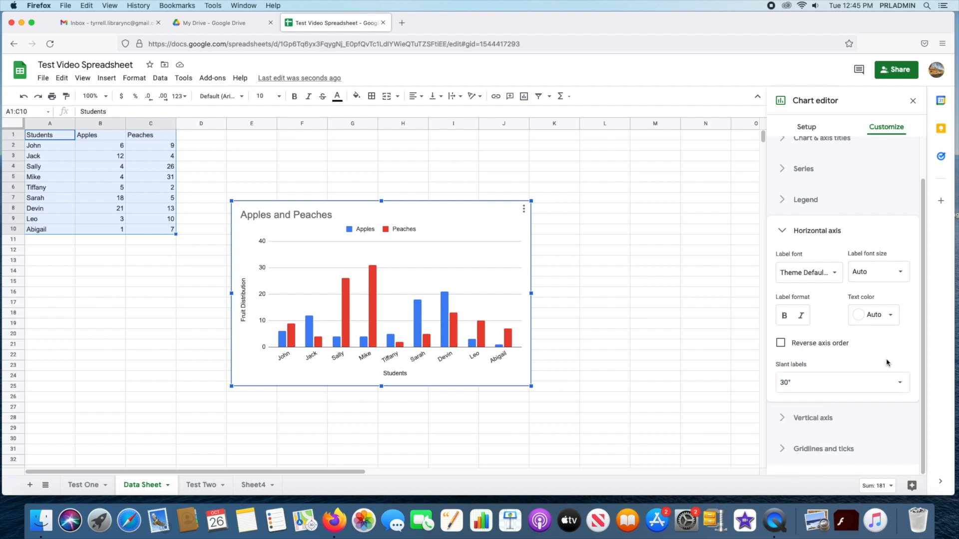
Try reversing the order of the horizontal axis, then turn the reversal off again.
left_click(781, 344)
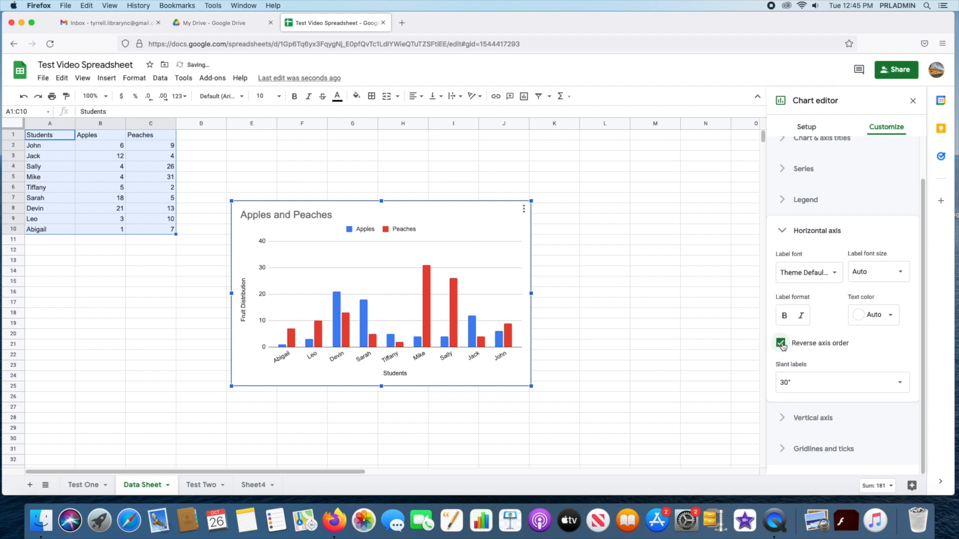
left_click(781, 343)
left_click(780, 344)
left_click(781, 343)
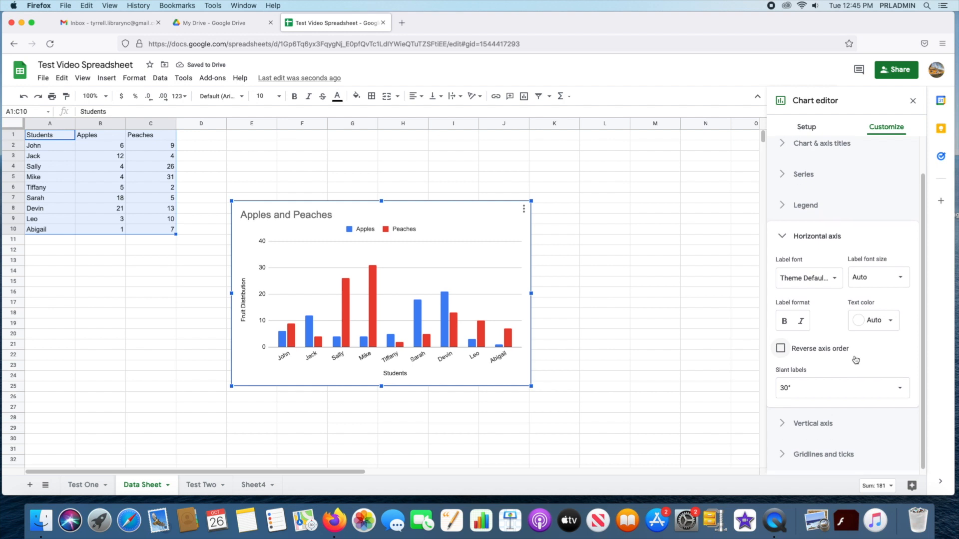
Try the Percent number format on the chart's vertical axis, then set the number format to None.
left_click(781, 422)
scroll(856, 340, "down", 3)
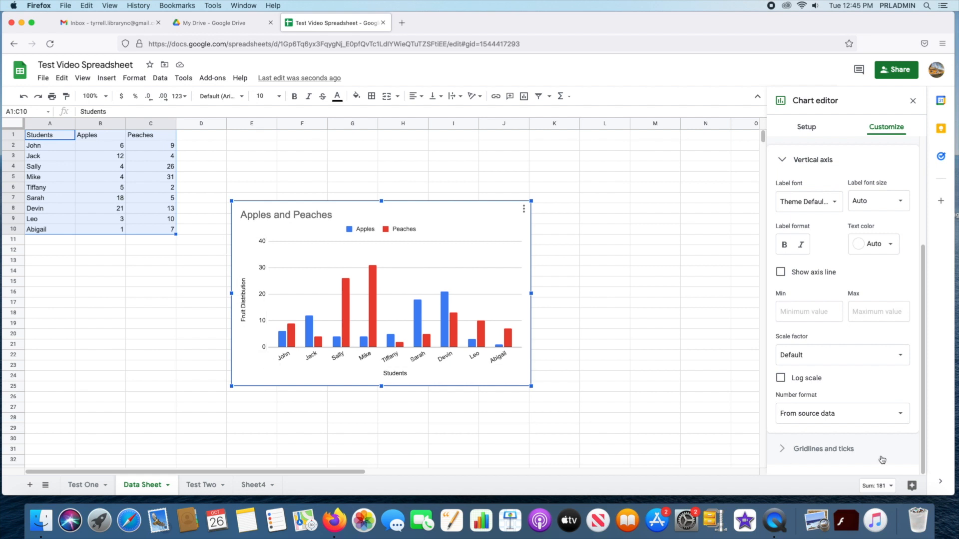
left_click(899, 414)
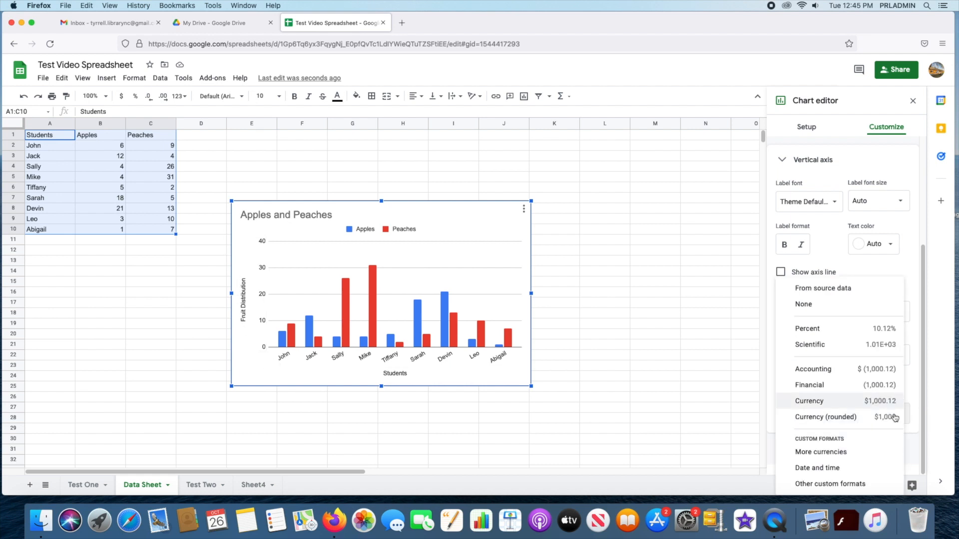
left_click(829, 330)
left_click(877, 359)
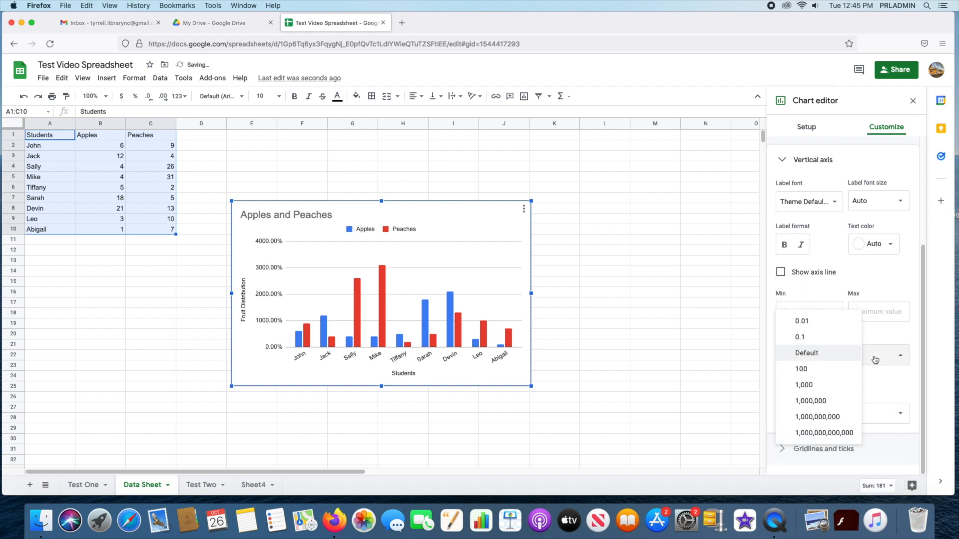
left_click(901, 373)
left_click(856, 413)
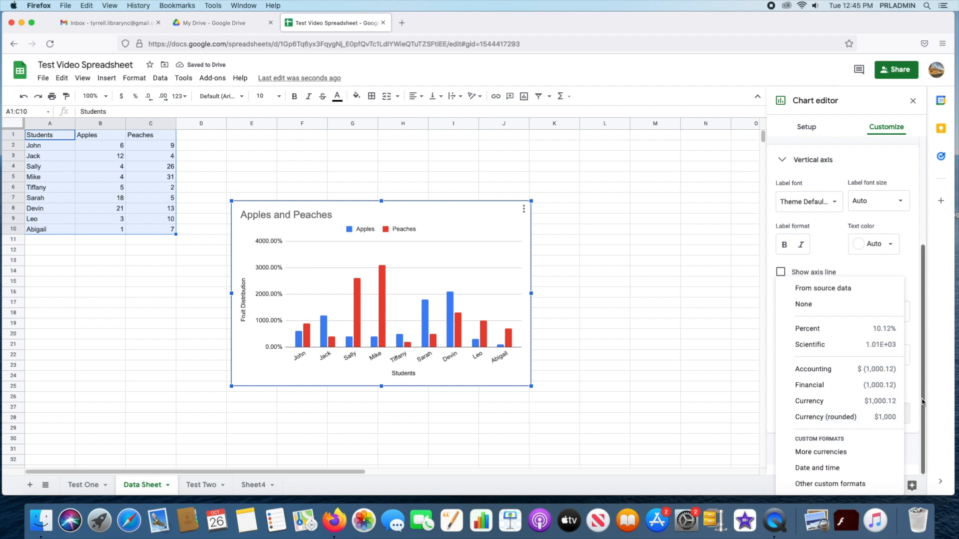
left_click(829, 304)
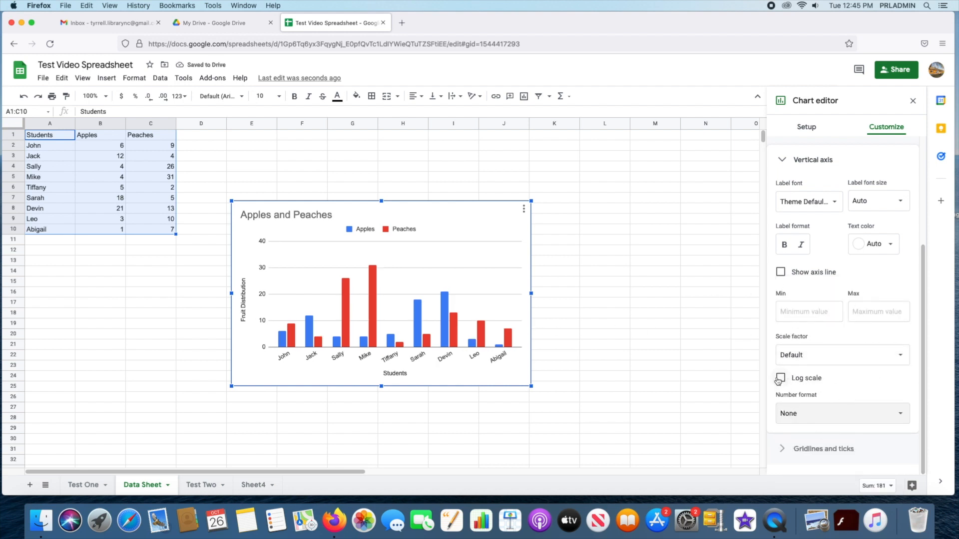
Try vertical axis scale factors of 1,000 and 0.01, then restore the Default scale factor.
left_click(802, 358)
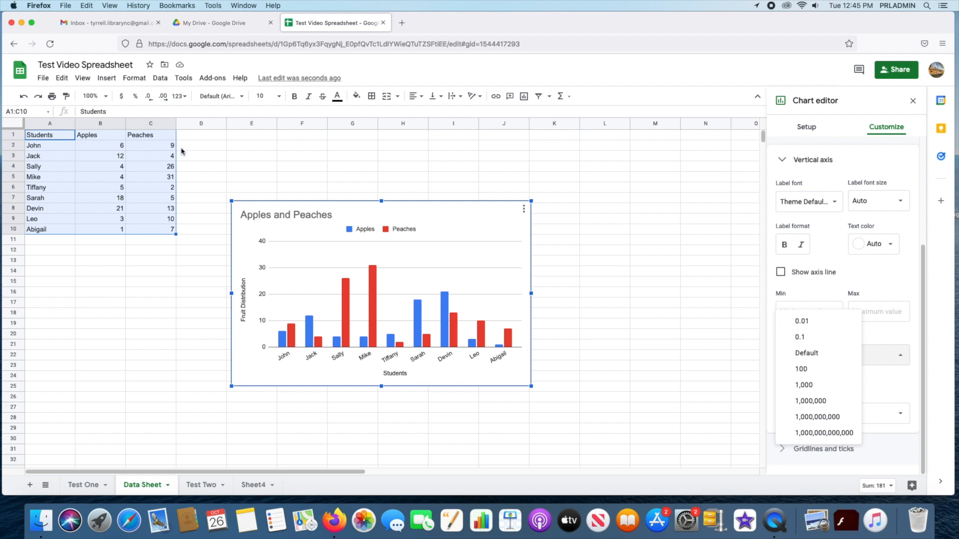
left_click(809, 387)
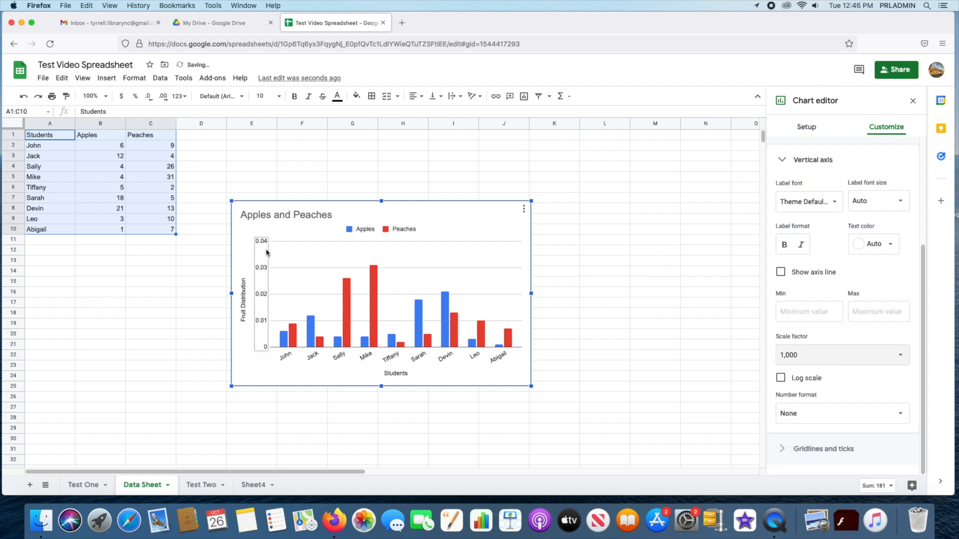
left_click(851, 356)
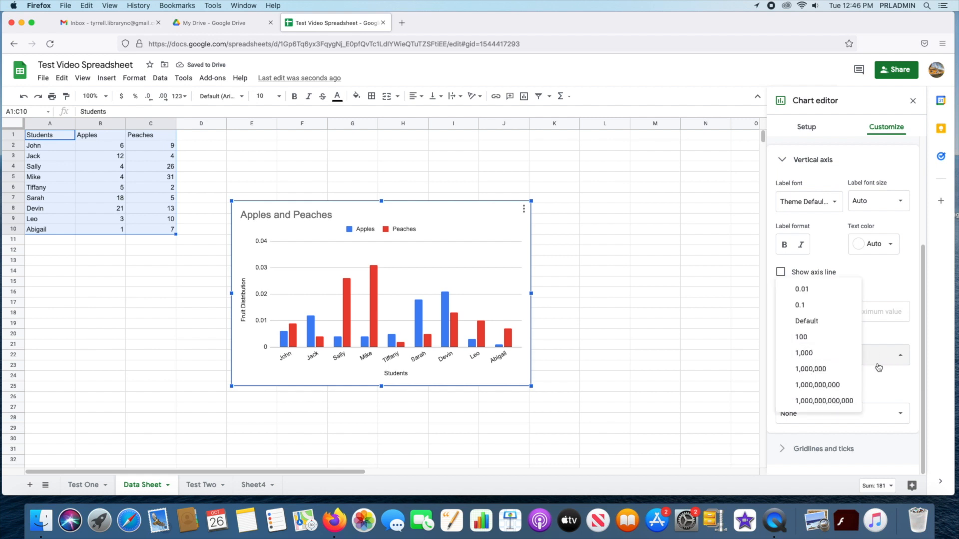
left_click(809, 289)
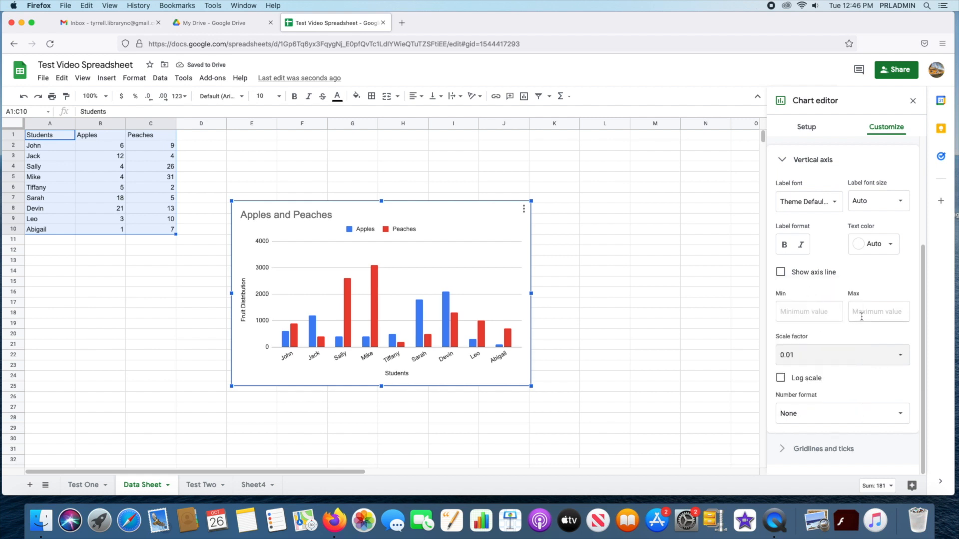
left_click(847, 353)
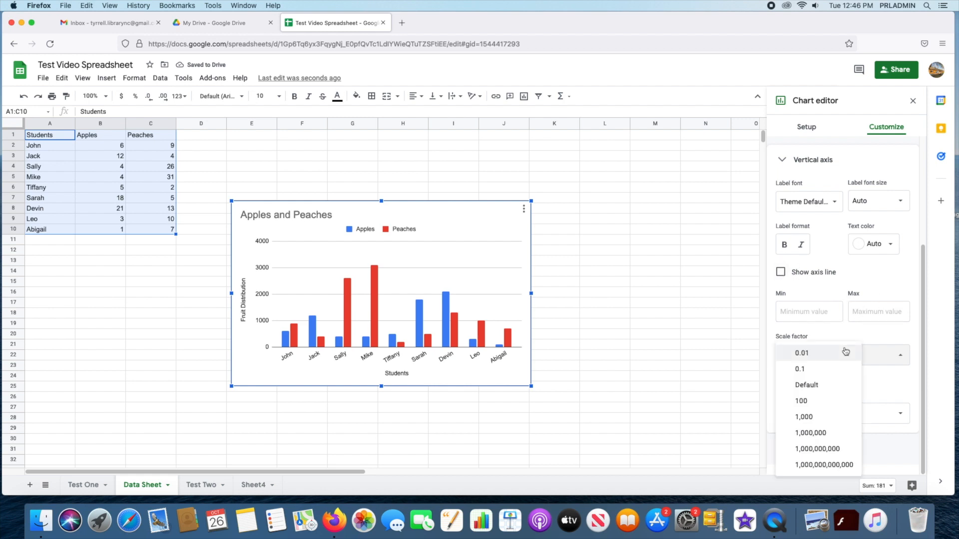
left_click(823, 385)
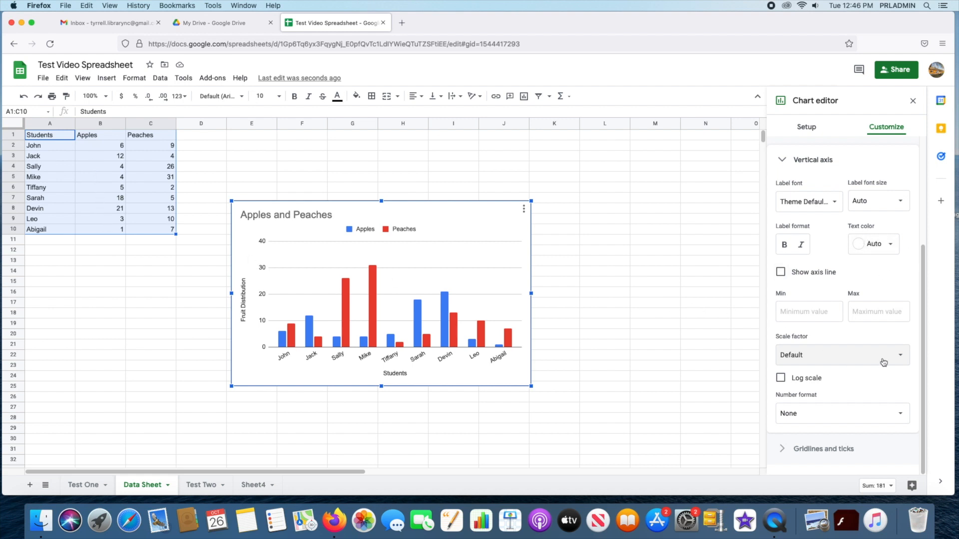
Set the vertical axis minimum to -10 and its maximum to 60.
left_click(816, 309)
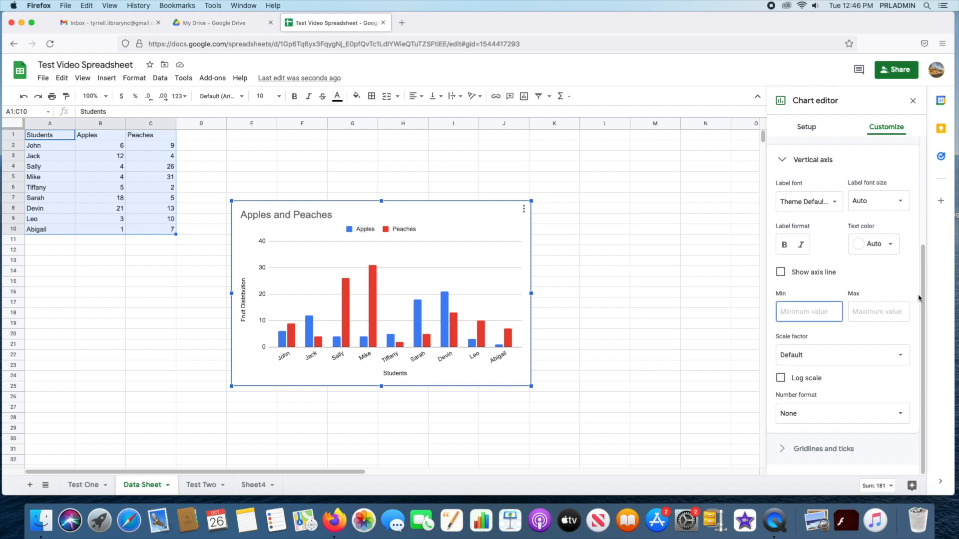
type("-10")
left_click(879, 314)
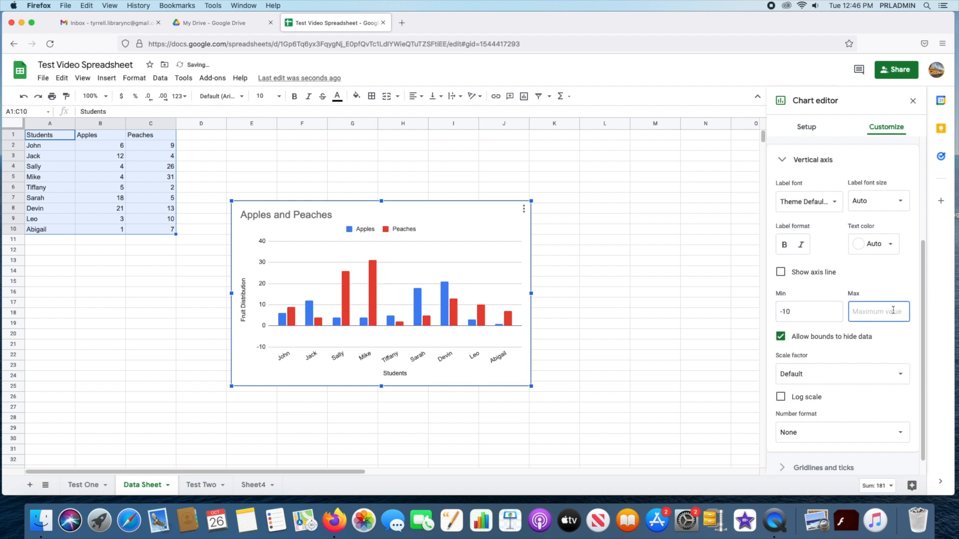
type("60")
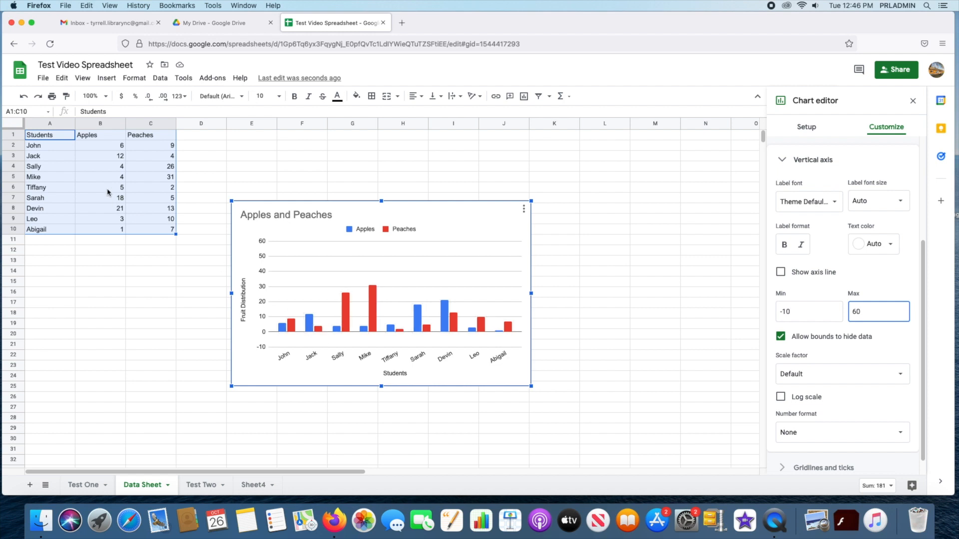
Change the Peaches value in cell C3 to -4.
left_click(102, 159)
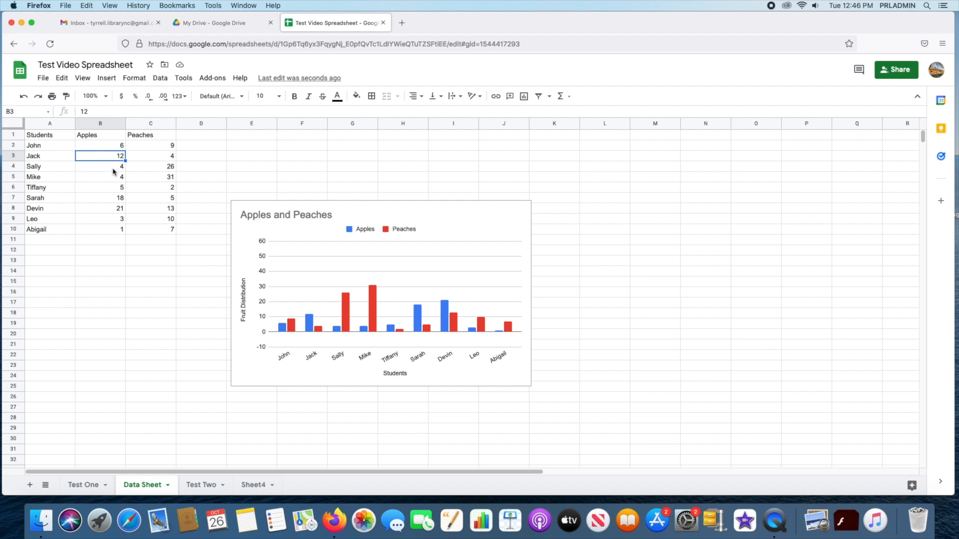
left_click(165, 156)
double_click(163, 157)
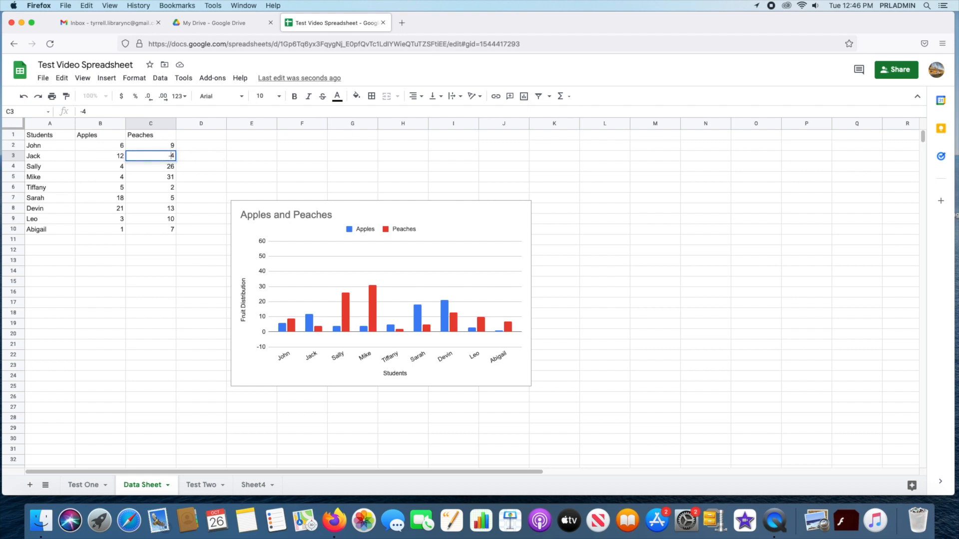
left_click(320, 158)
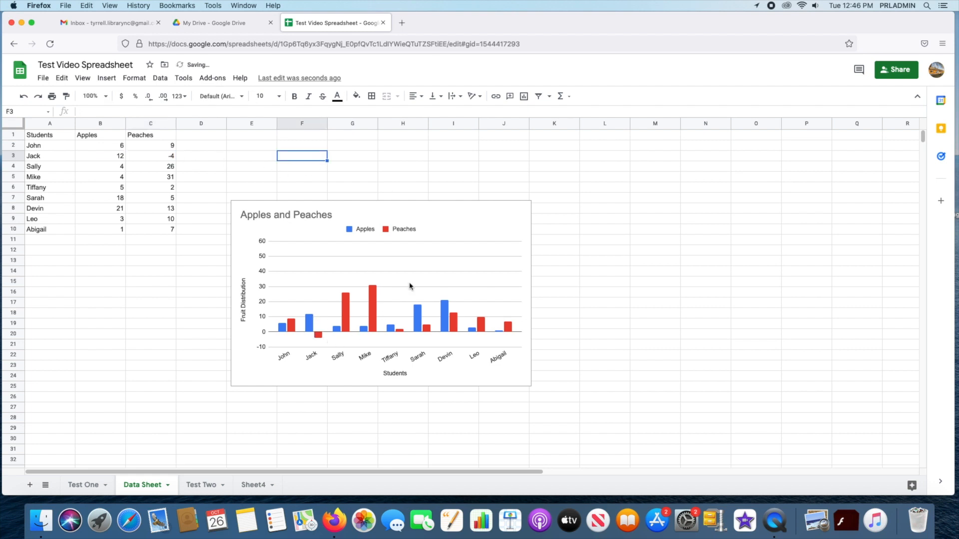
Reopen the chart for editing, check the vertical axis gridline options, and turn on major ticks for the horizontal axis.
double_click(483, 215)
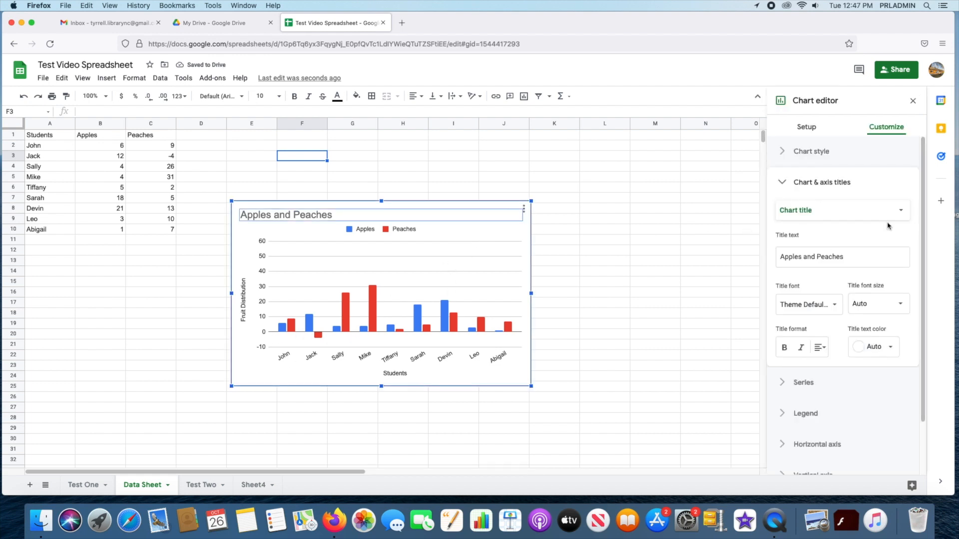
scroll(879, 344, "down", 2)
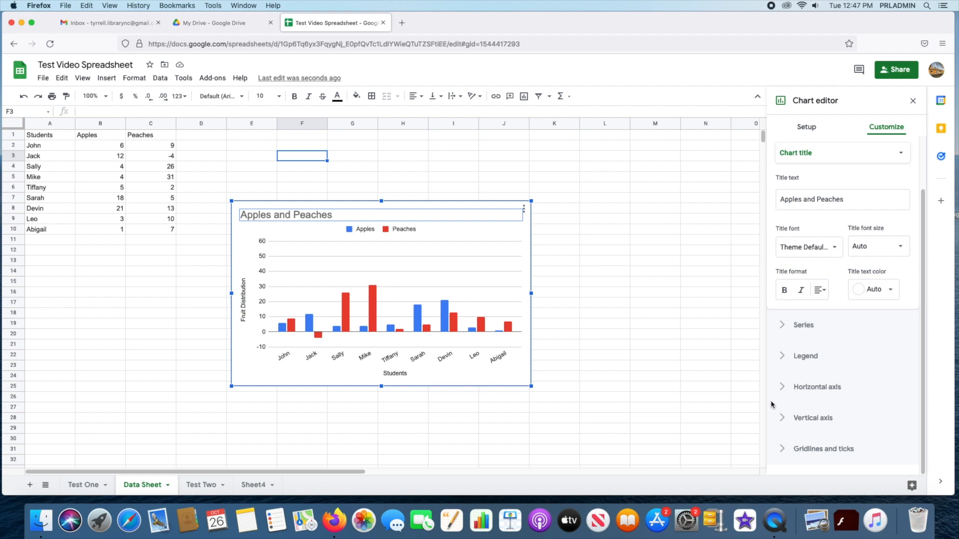
left_click(794, 449)
left_click(813, 369)
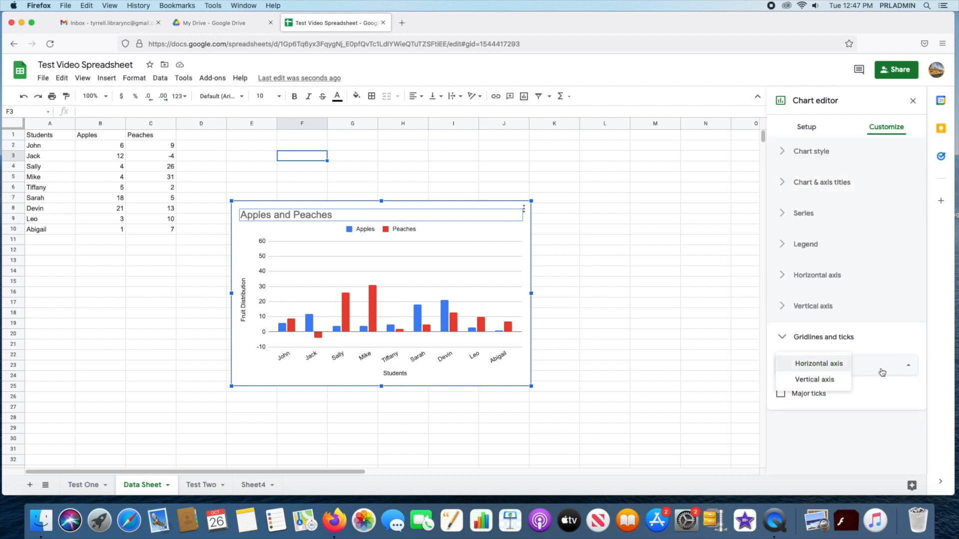
left_click(817, 382)
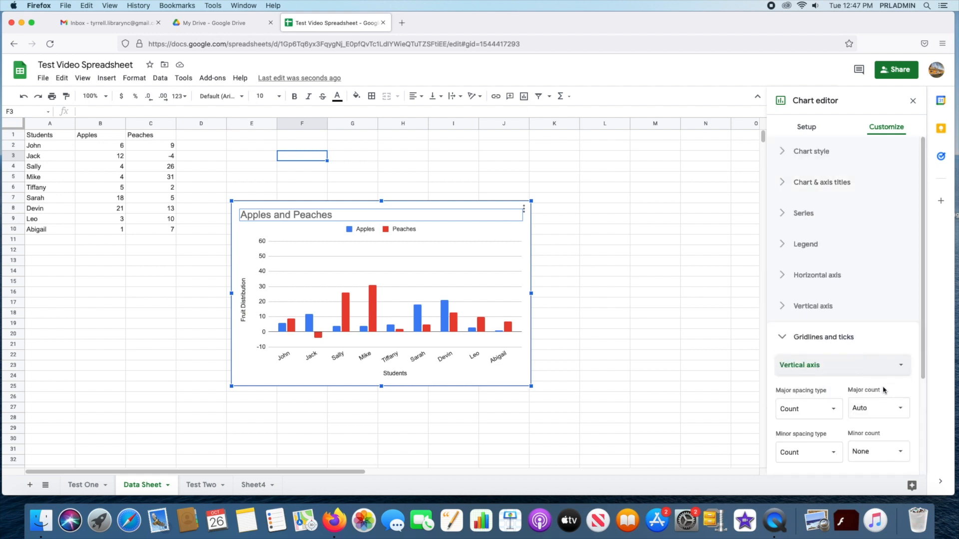
left_click(856, 364)
left_click(829, 348)
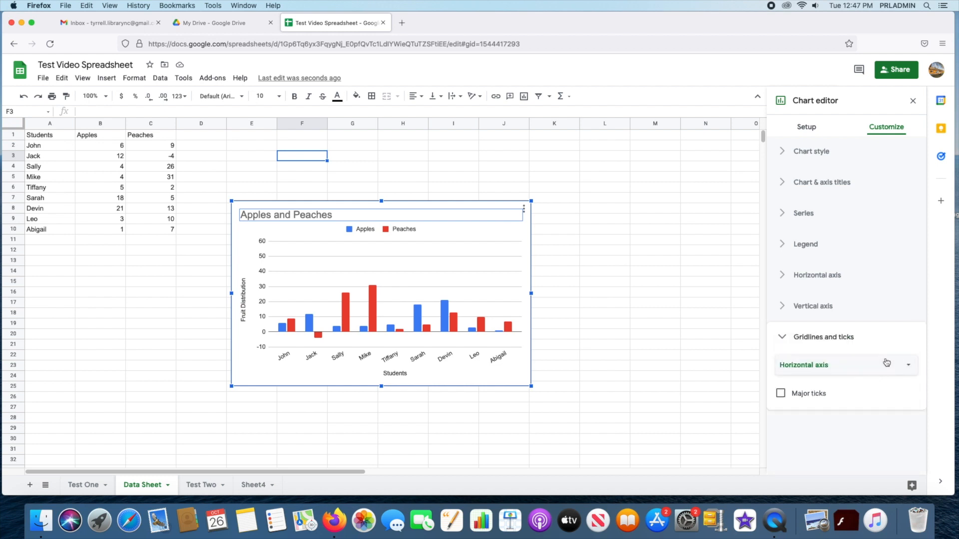
left_click(781, 394)
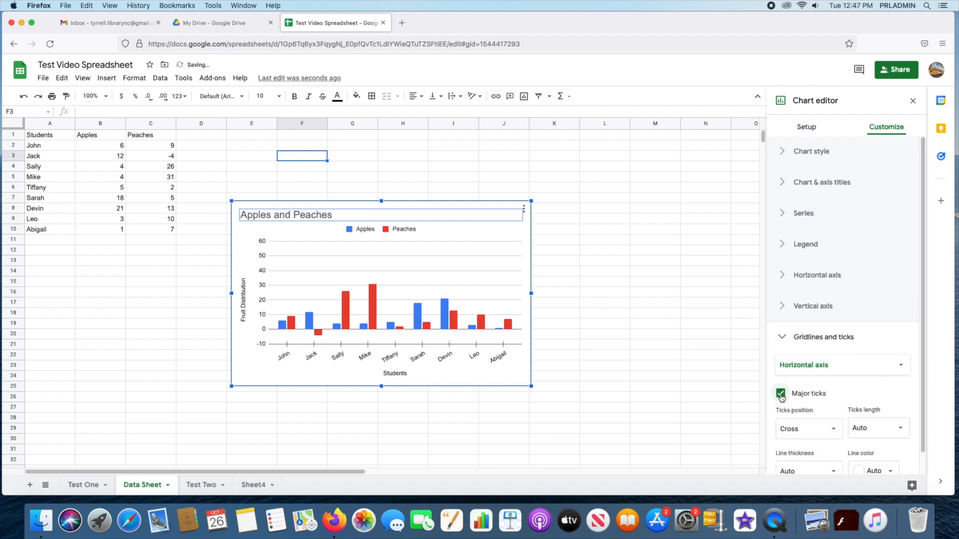
left_click(781, 394)
left_click(781, 394)
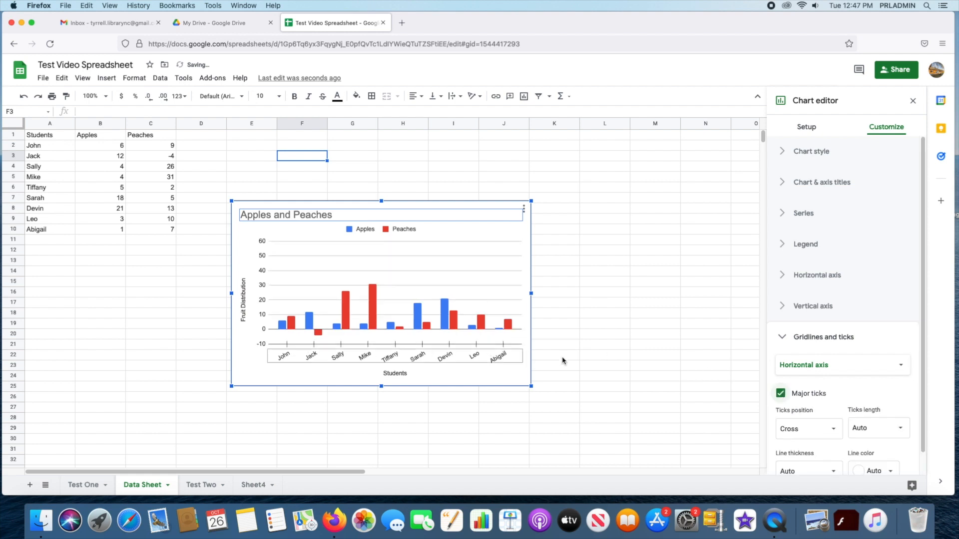
Try the Inside, Cross and Outside tick positions for the horizontal axis, and turn its major ticks off.
left_click(780, 394)
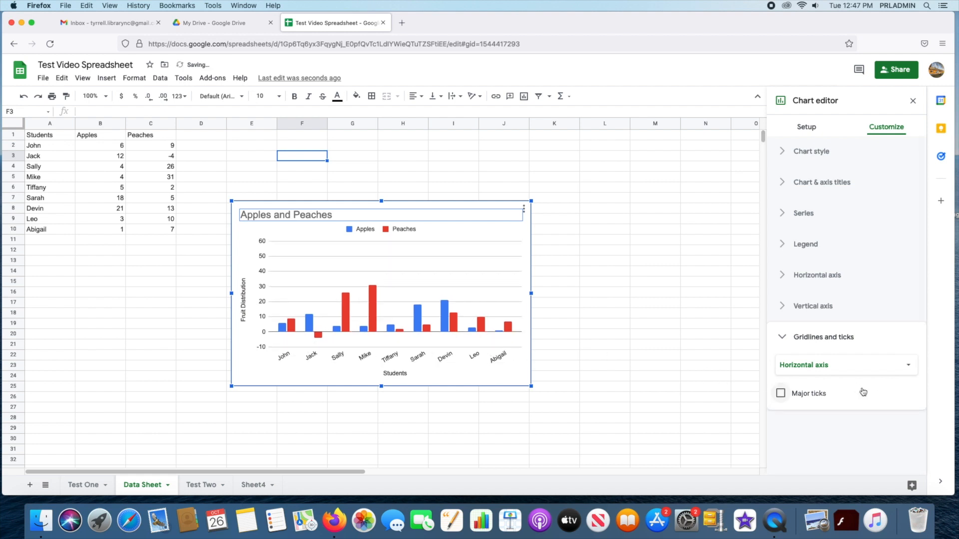
left_click(780, 394)
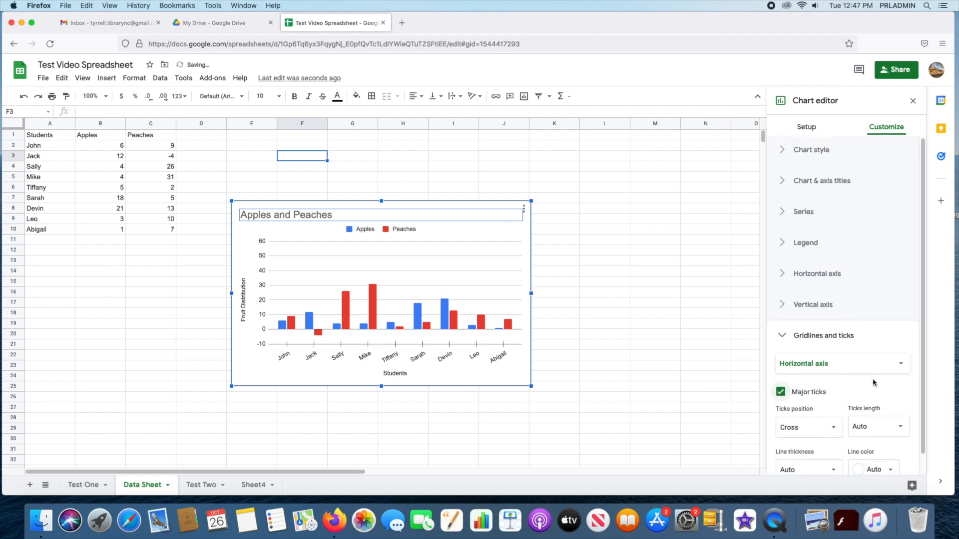
left_click(805, 407)
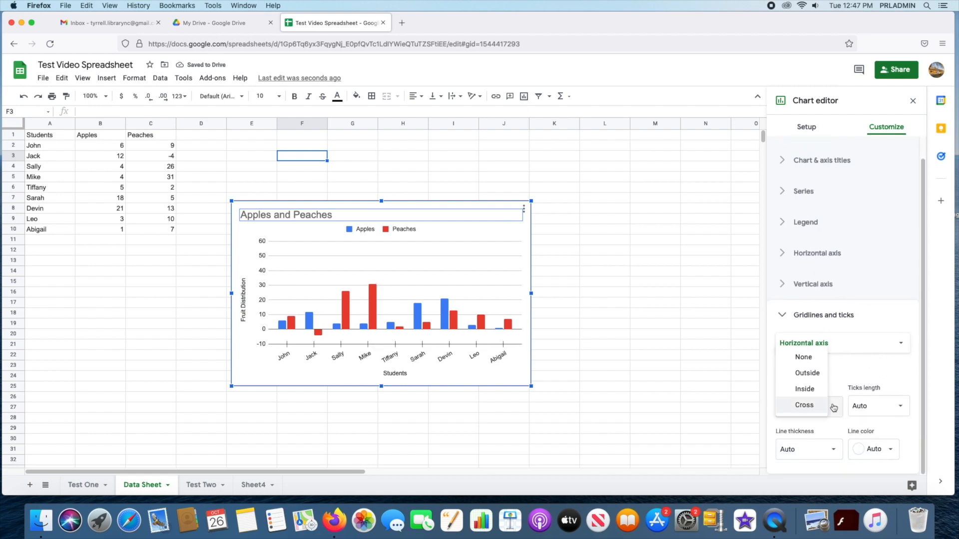
left_click(809, 392)
left_click(834, 407)
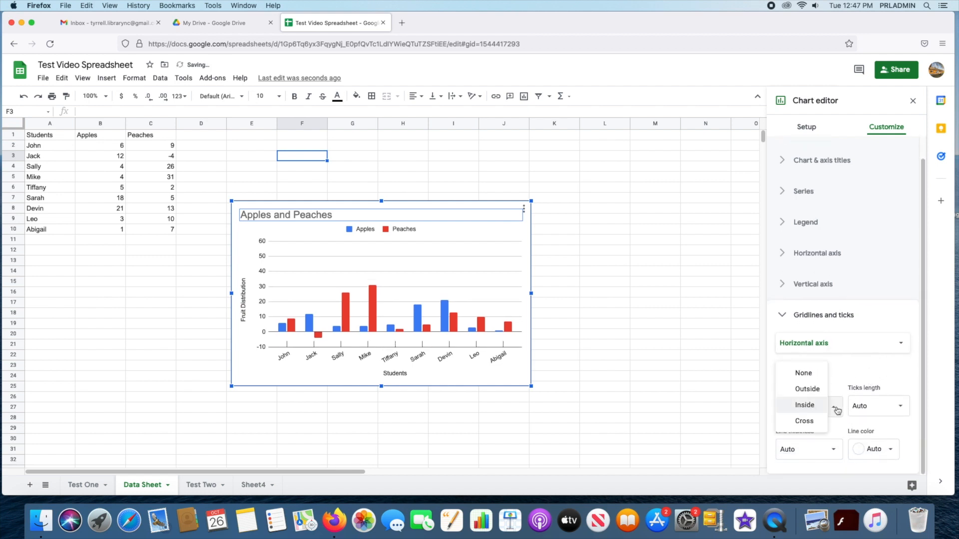
left_click(815, 422)
left_click(811, 407)
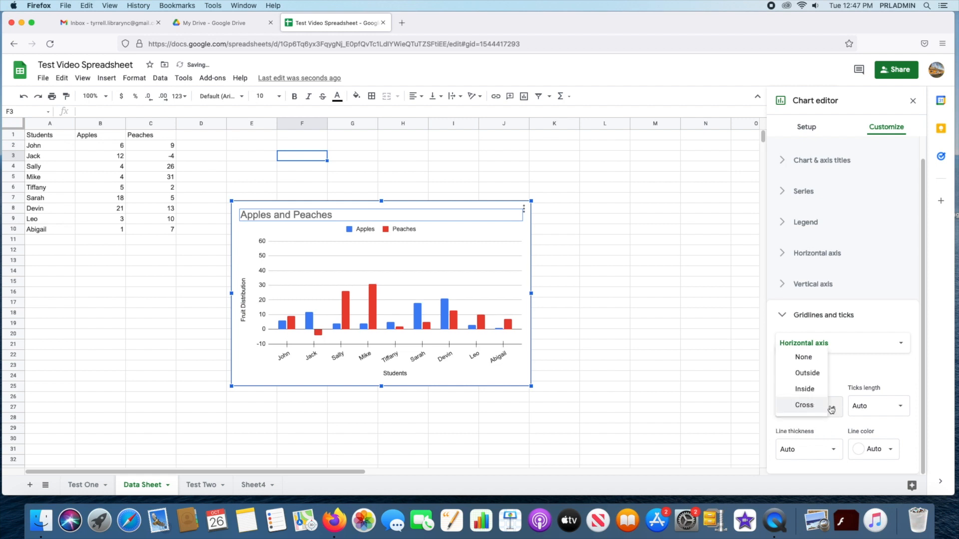
left_click(813, 376)
left_click(834, 406)
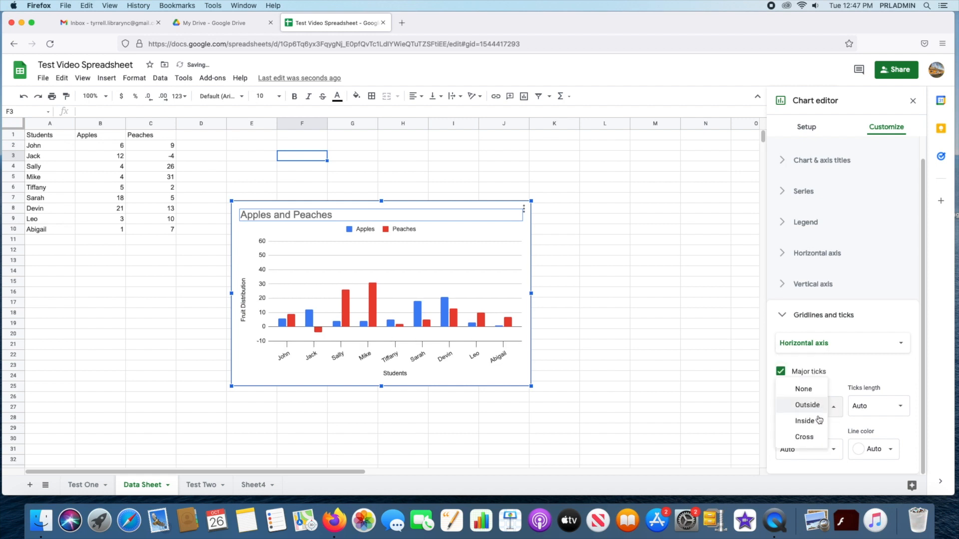
left_click(805, 436)
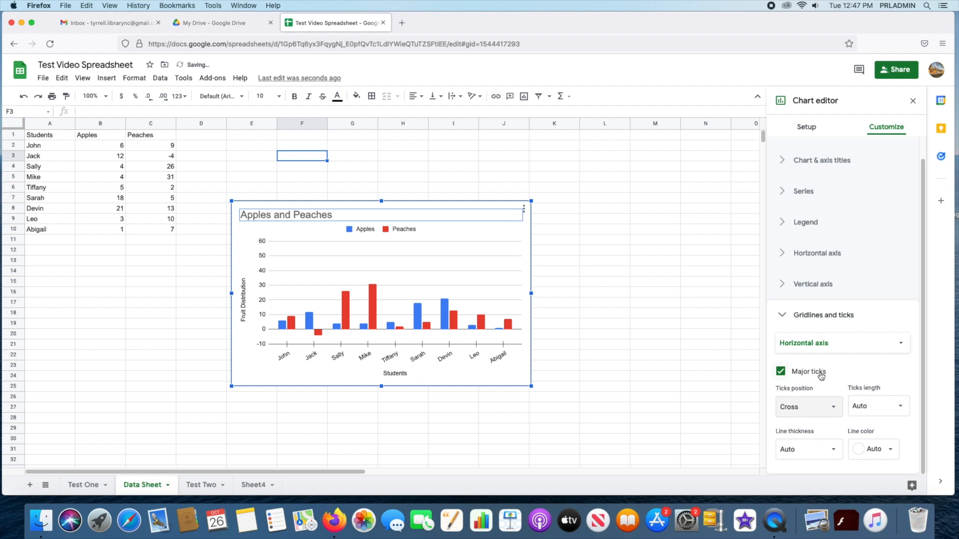
left_click(781, 371)
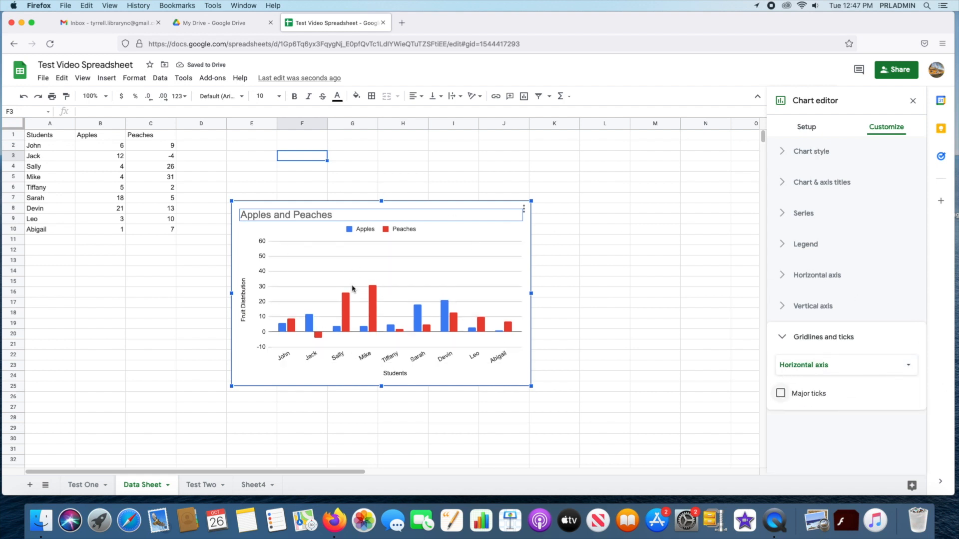
Select the chart's vertical axis gridlines, review the chart's options including download, and close the chart editor.
left_click(390, 243)
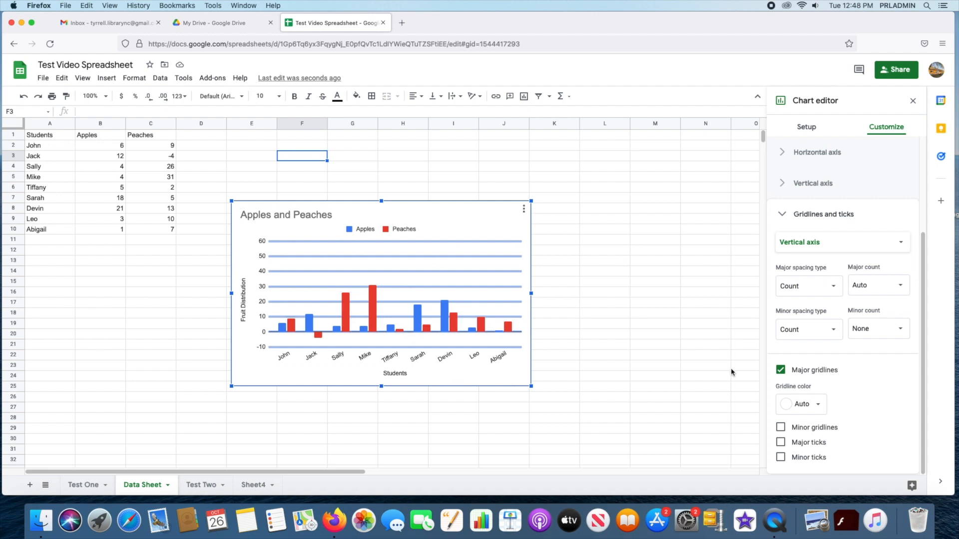
left_click(524, 209)
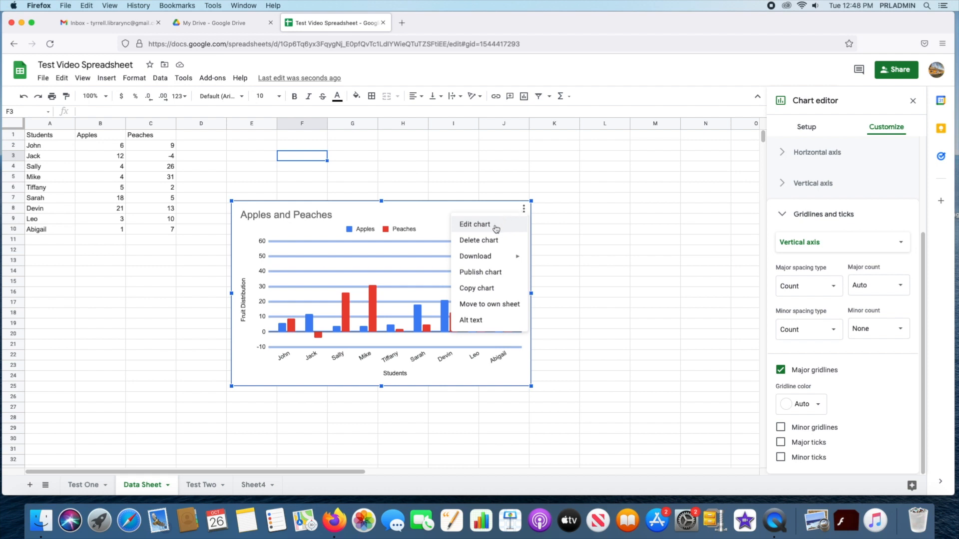
mouse_move(493, 257)
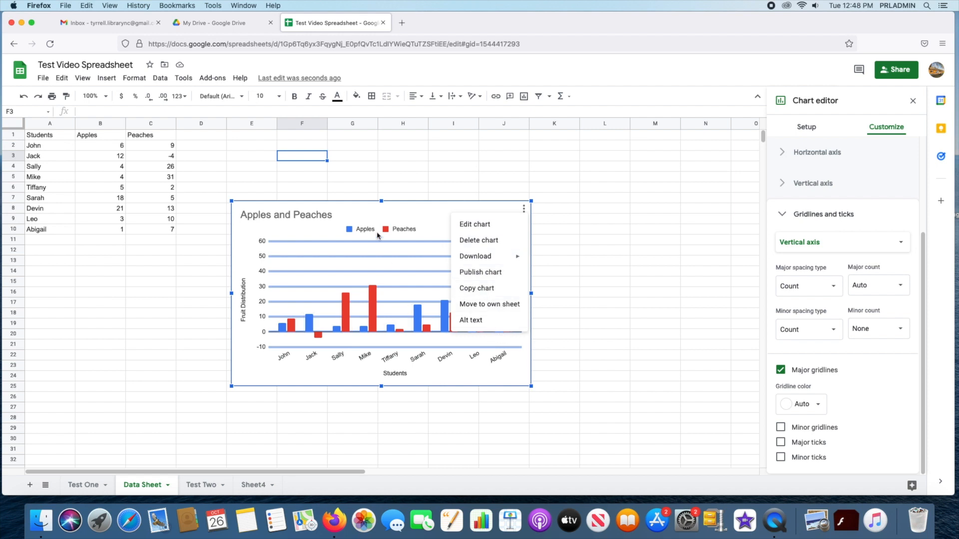
left_click(412, 157)
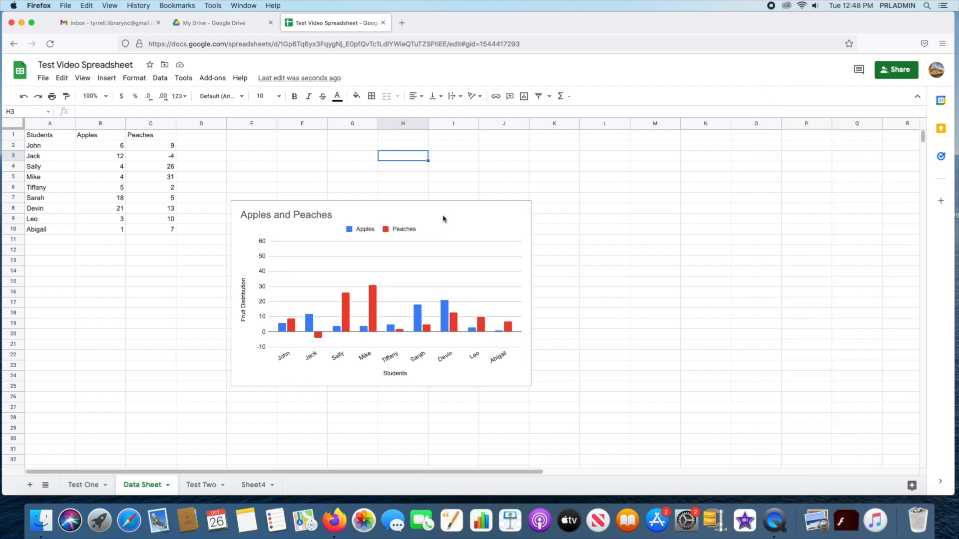
Move the chart up and away from the data so its upper corner starts in column H near row 3.
left_click_drag(392, 214, 546, 162)
left_click(299, 242)
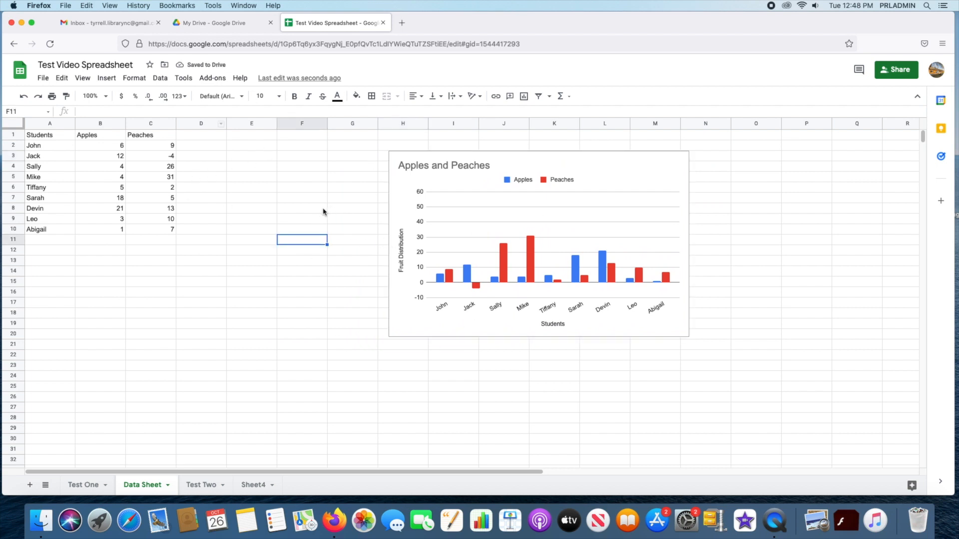
left_click(537, 165)
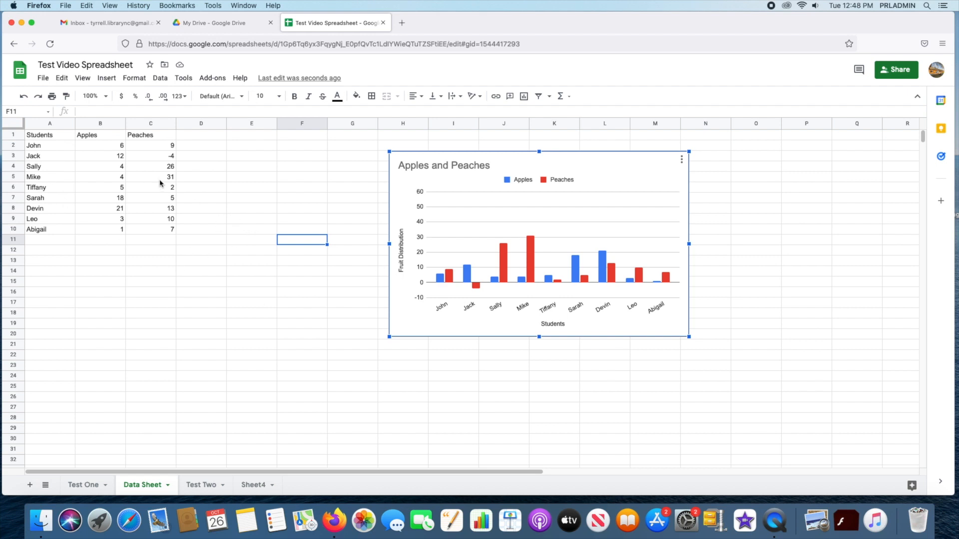
Copy the Peaches values in C2:C10 and paste them starting at cell F15.
left_click_drag(162, 230, 165, 152)
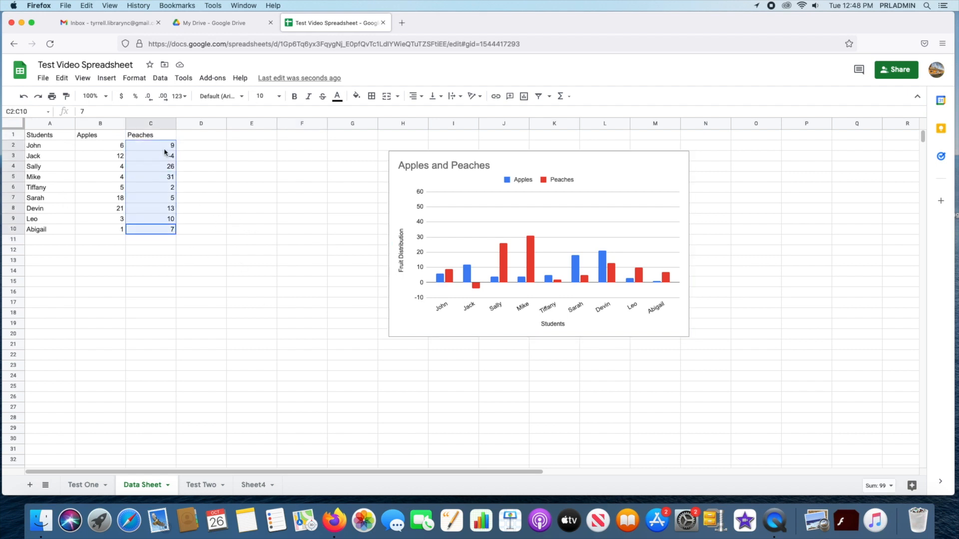
right_click(165, 153)
left_click(195, 142)
left_click(280, 280)
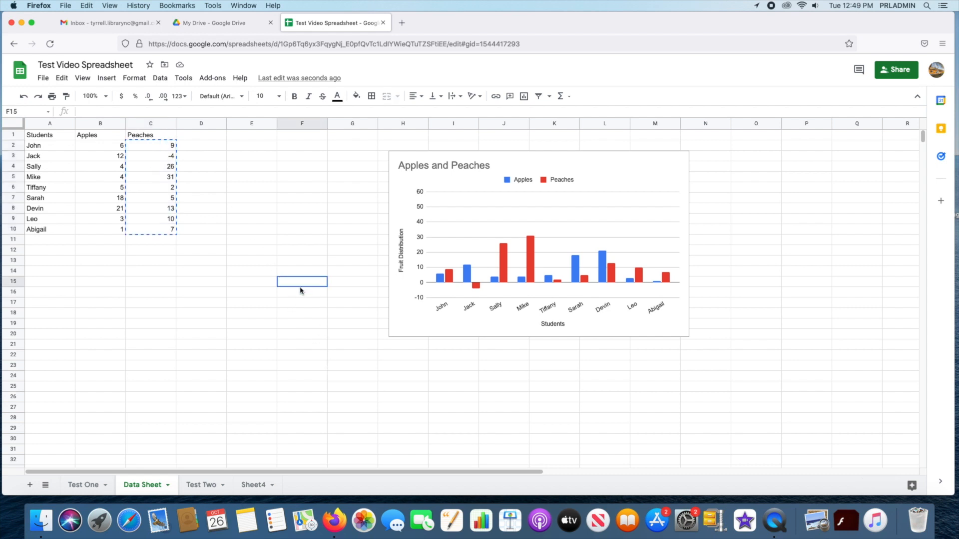
left_click_drag(302, 284, 305, 358)
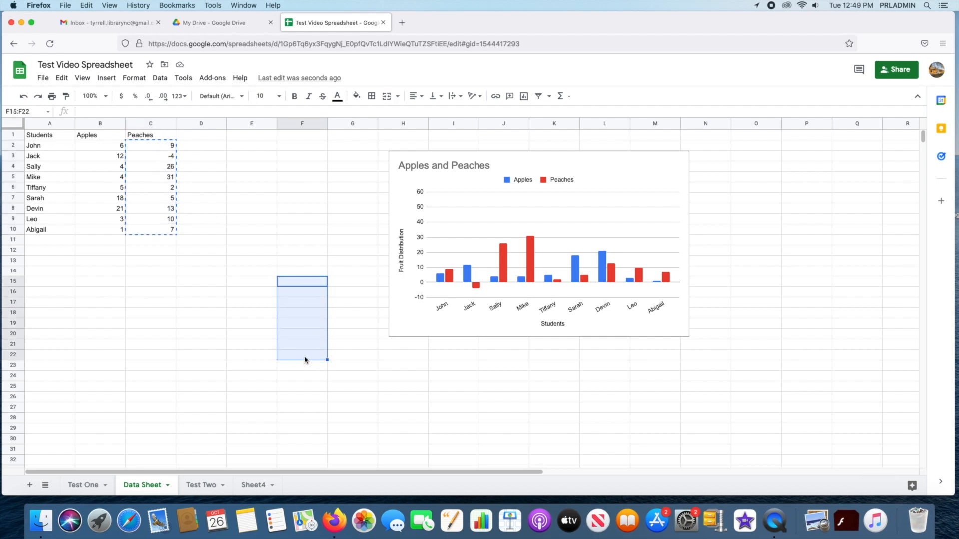
left_click(305, 284)
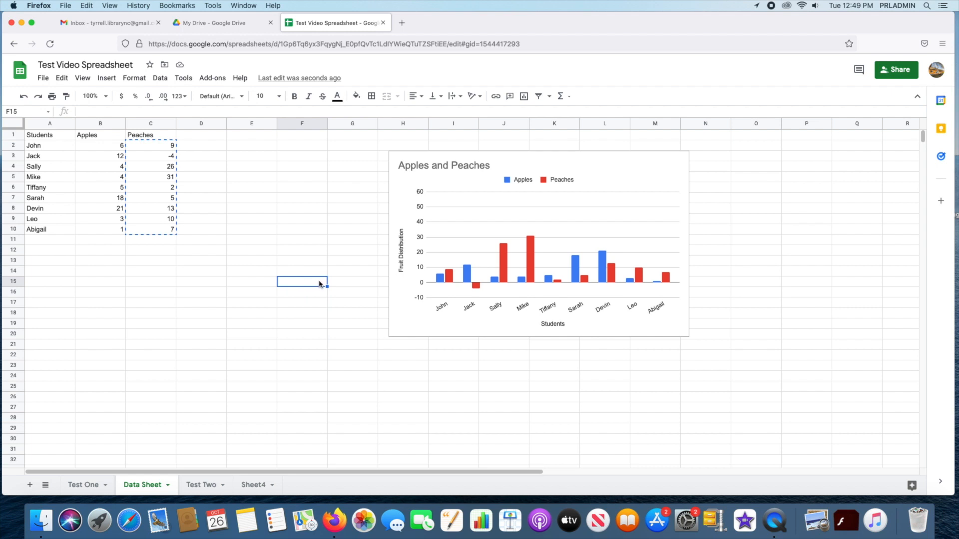
key("super+v")
left_click(319, 212)
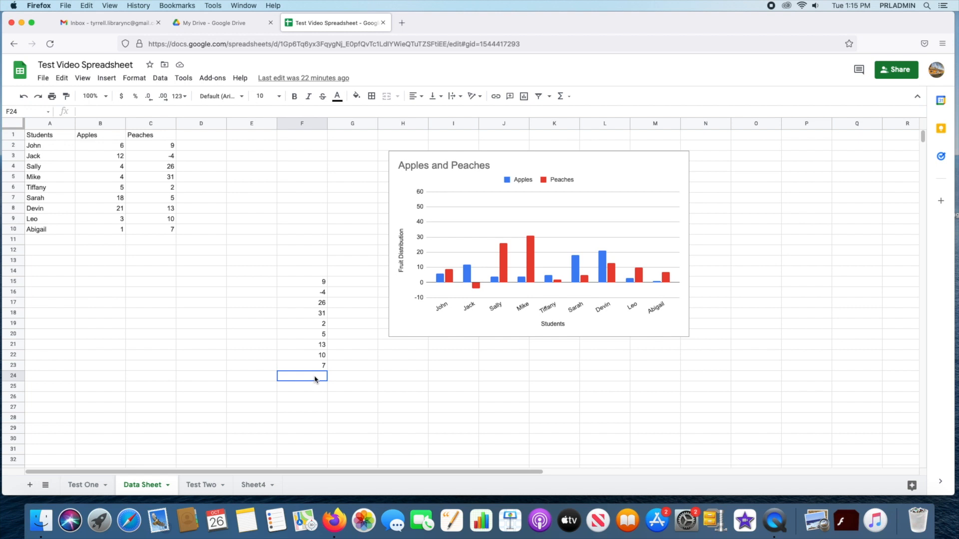
Add up the range F15:F24 with the SUM function, placing the formula in cell F25.
left_click_drag(315, 372, 316, 285)
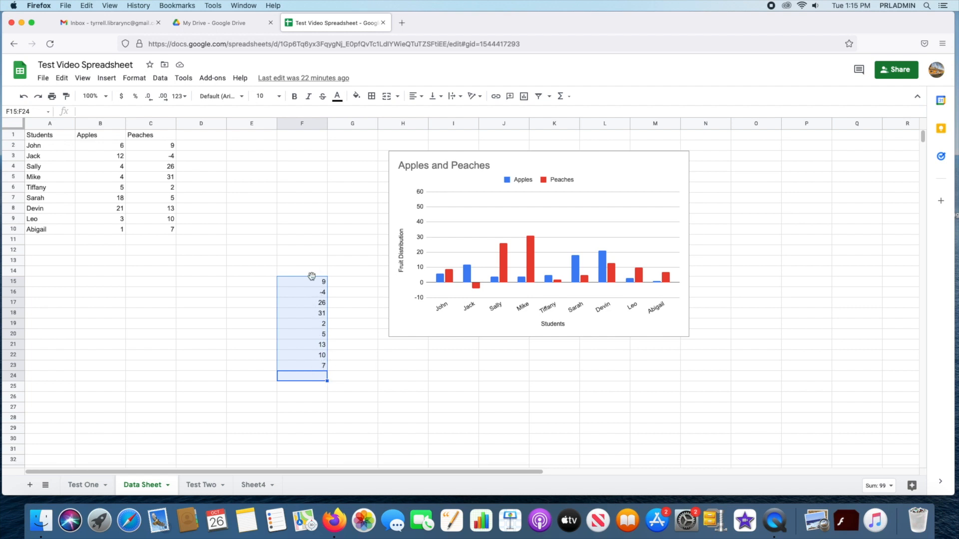
left_click(570, 98)
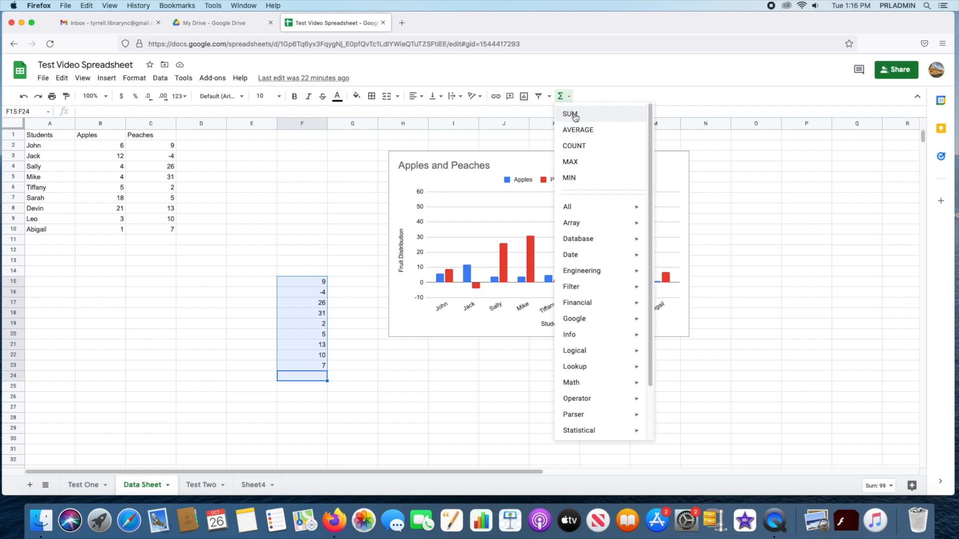
left_click(570, 114)
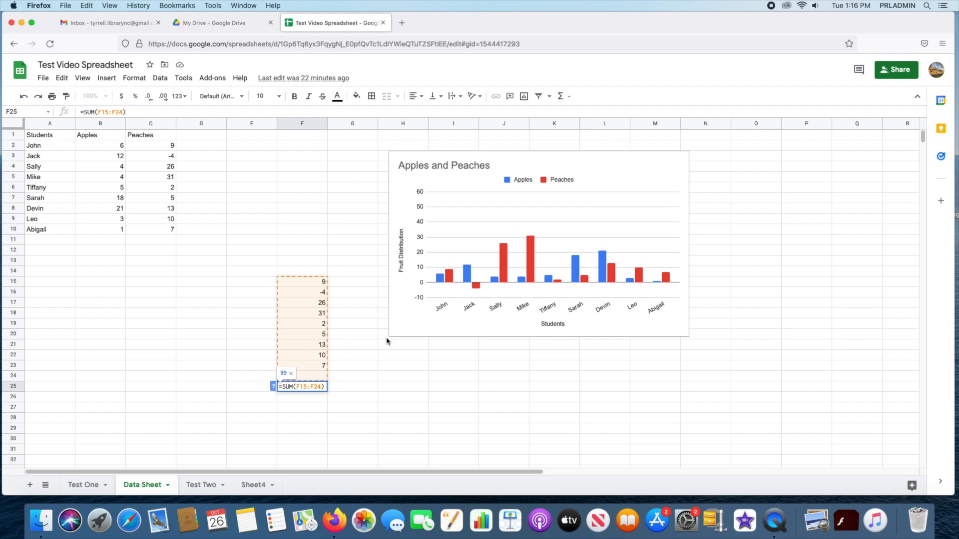
key("Return")
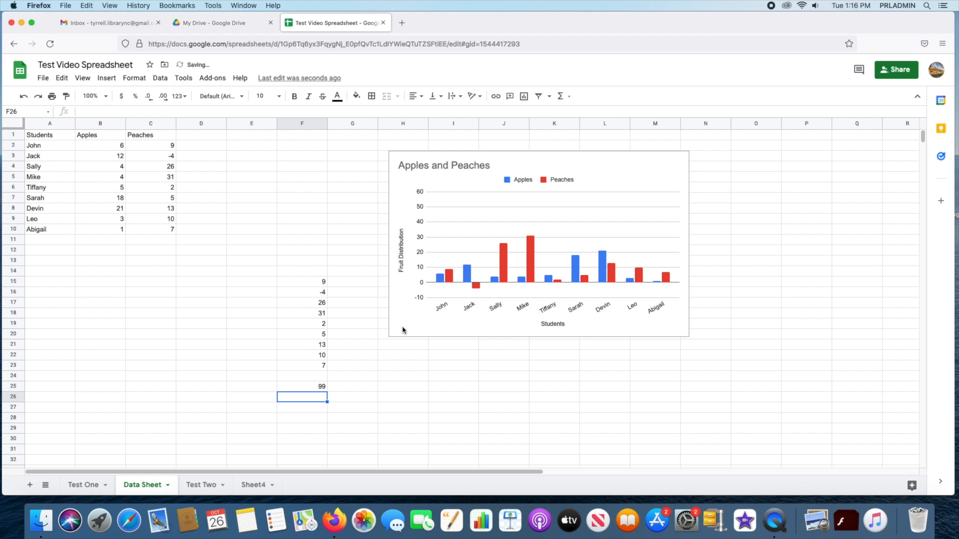
Enter the formula =SUM(F15:F23) in cell H25, and clear the cell again.
left_click(411, 387)
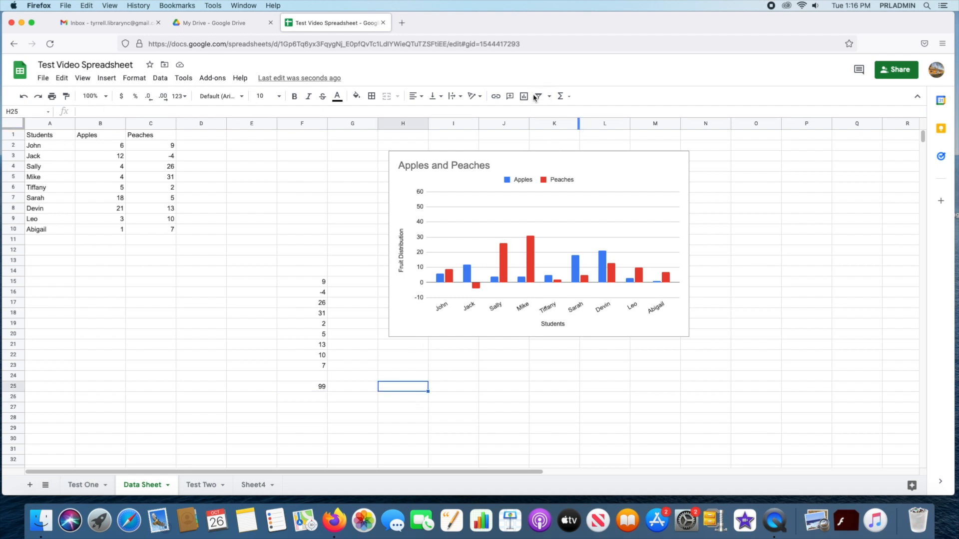
left_click(573, 97)
left_click(574, 114)
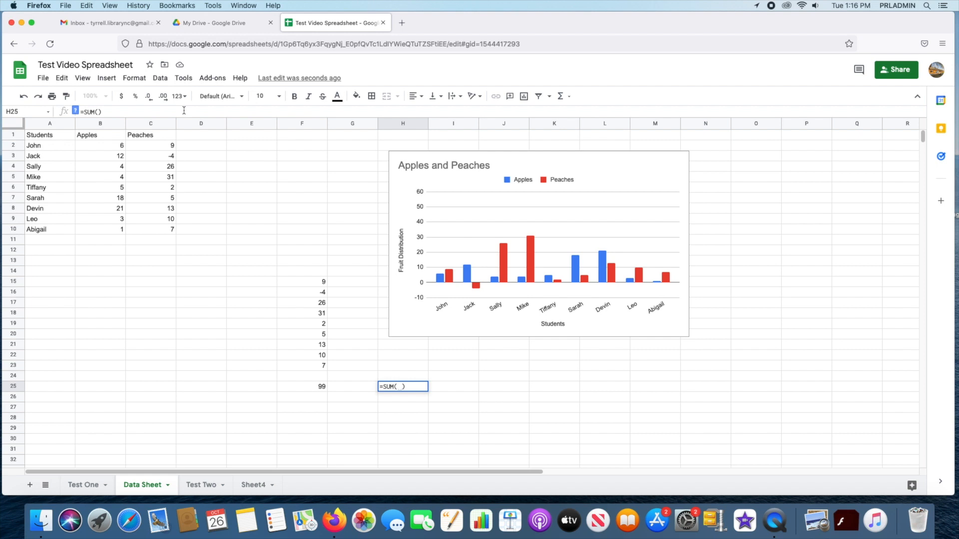
type("F")
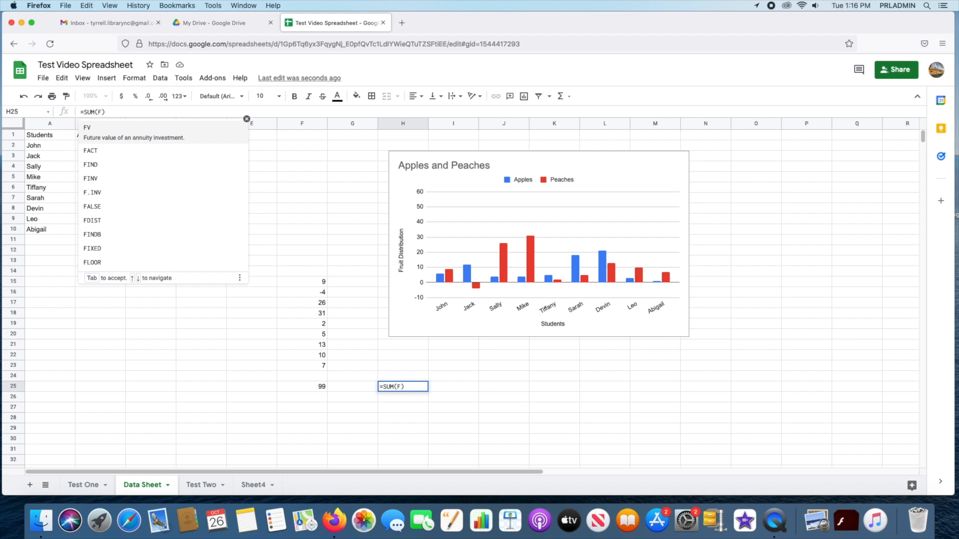
type("15:")
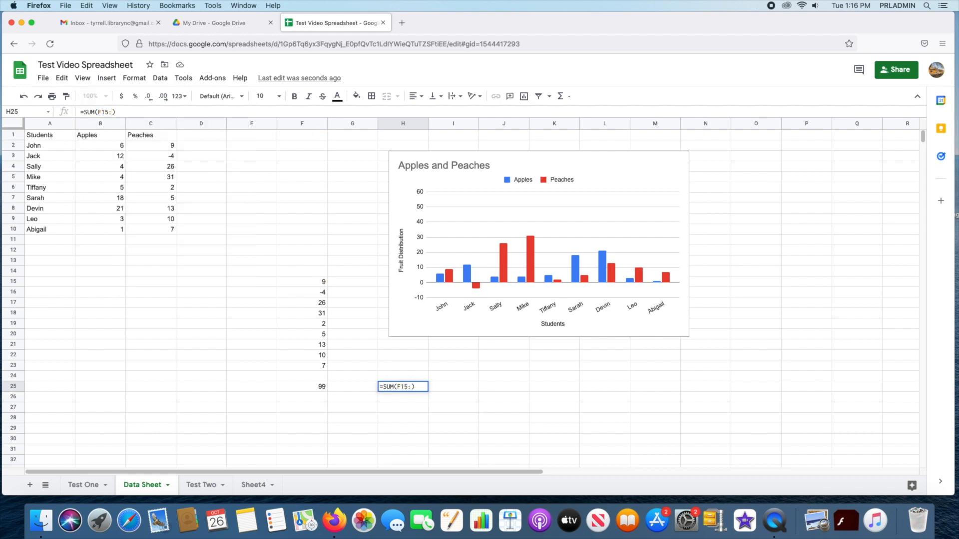
type("F")
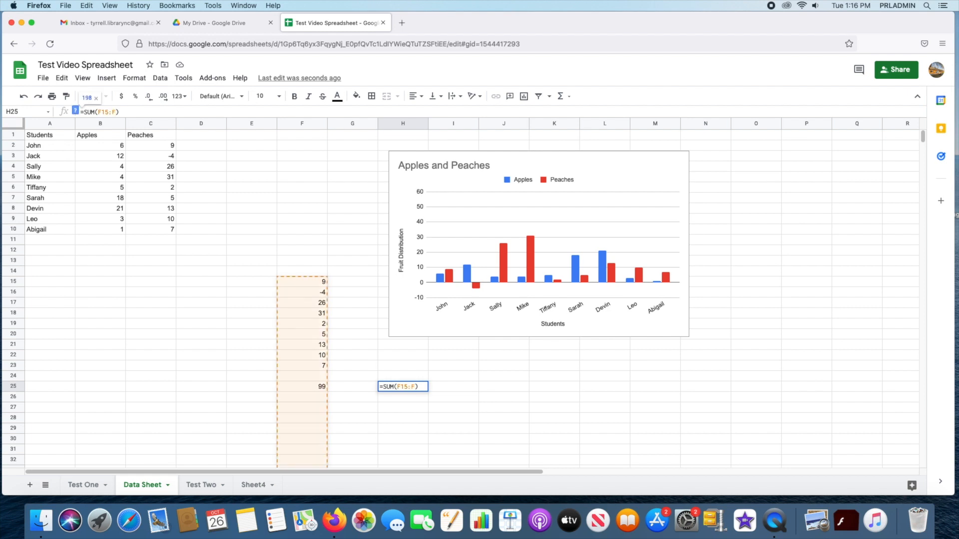
type("23")
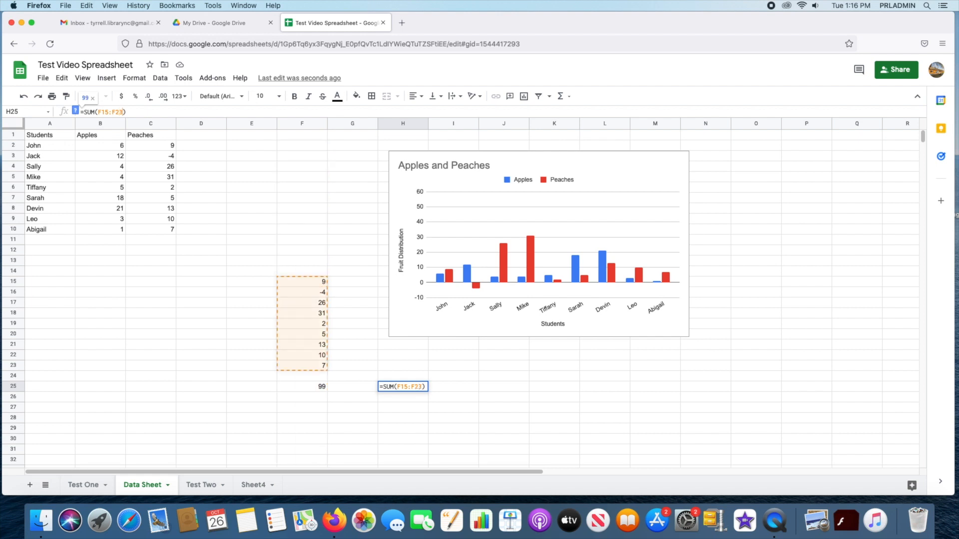
key("Return")
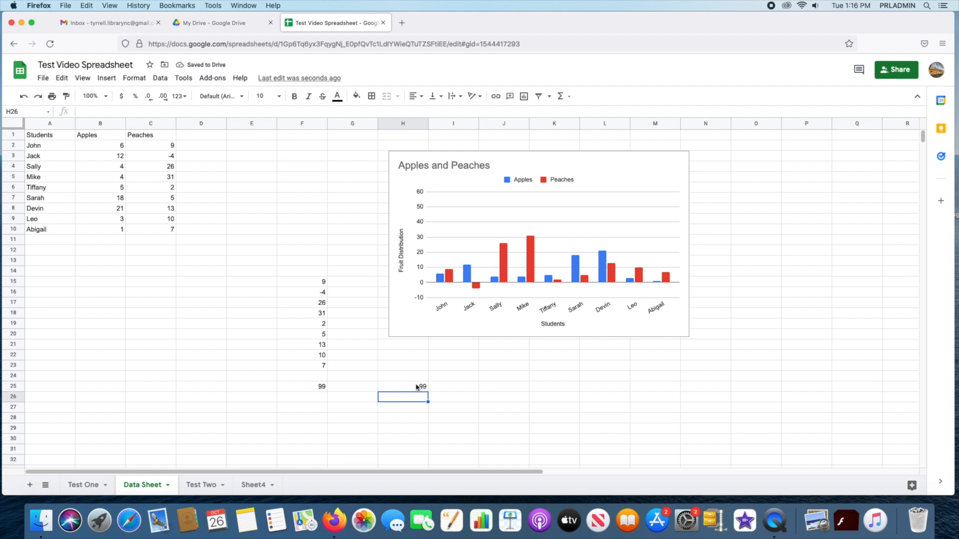
left_click(416, 387)
key("Delete")
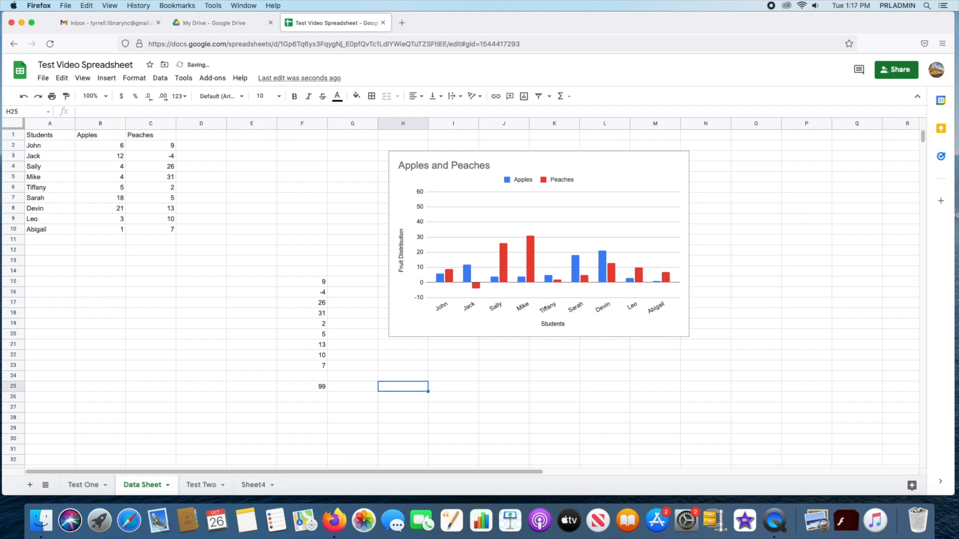
Average the range F15:F23 with the AVERAGE function, placing the formula in cell H25.
left_click(569, 96)
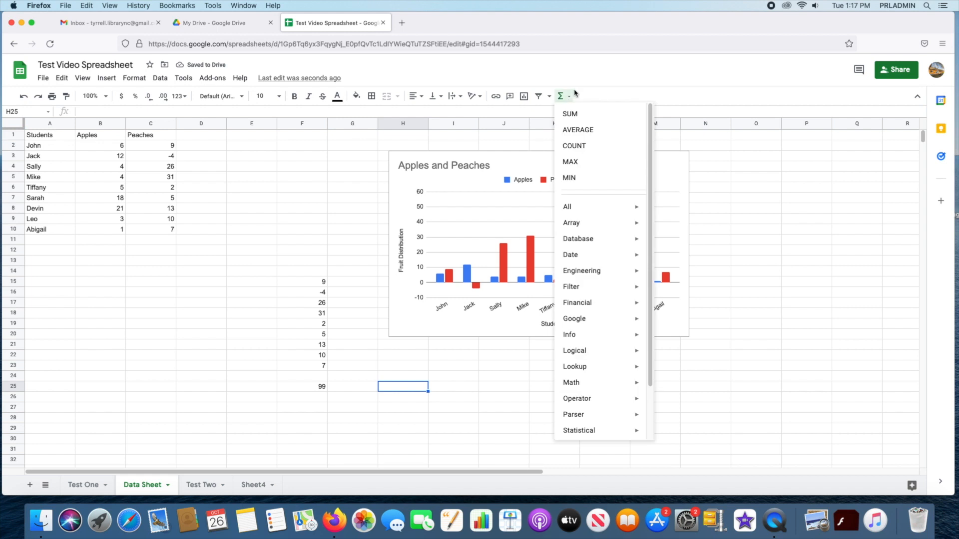
left_click(581, 134)
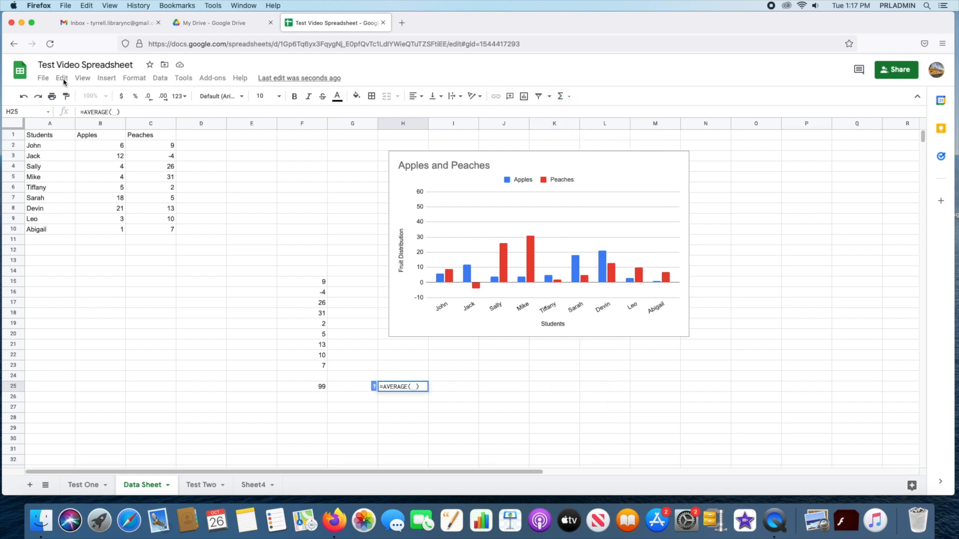
left_click(115, 112)
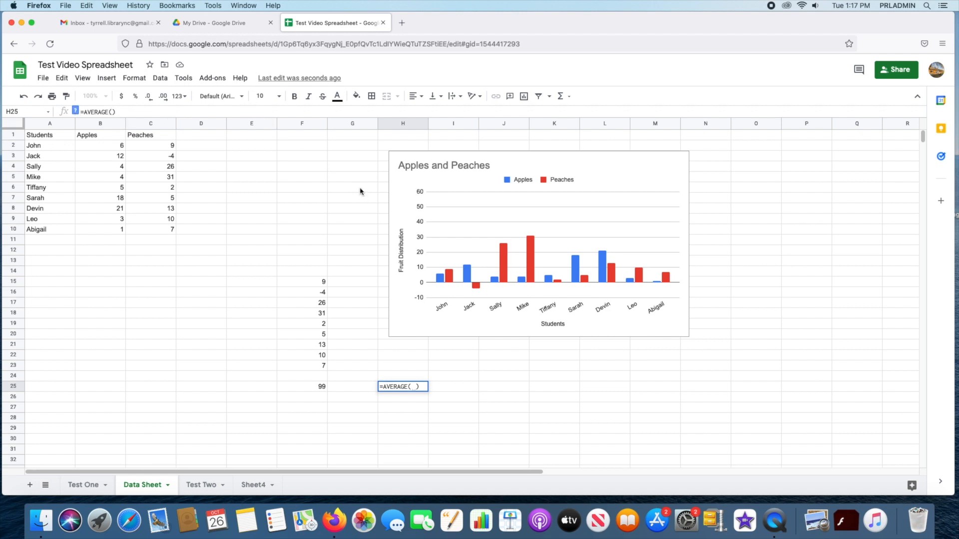
type("F15:F")
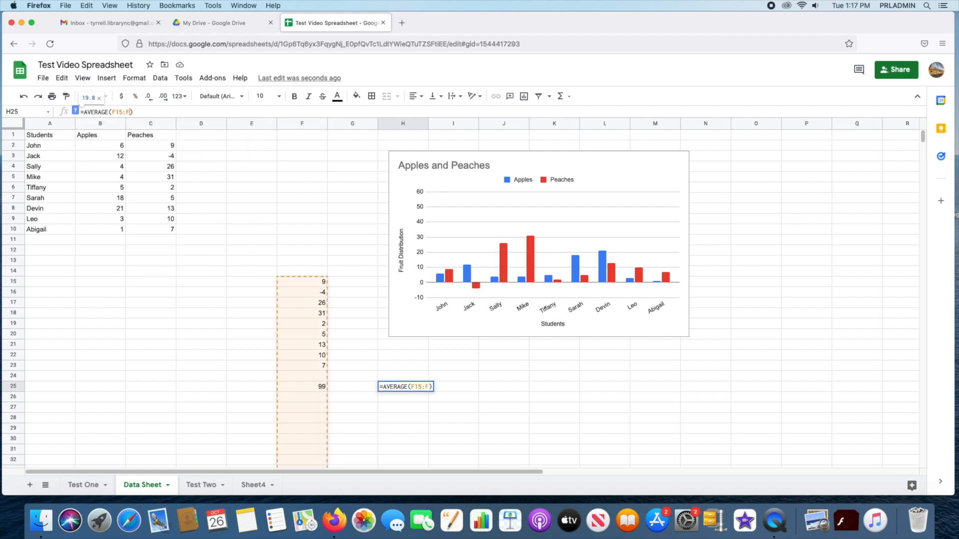
type("23")
key("Return")
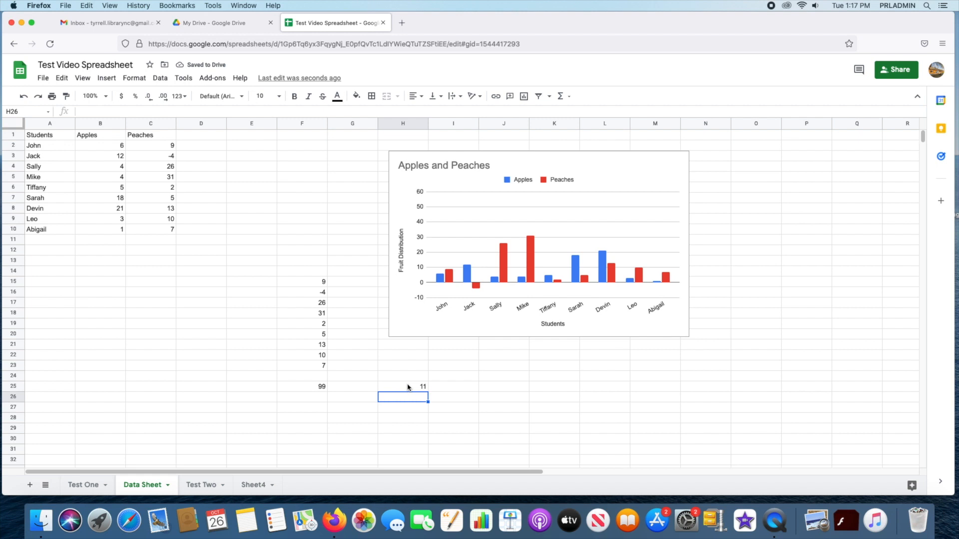
left_click(410, 385)
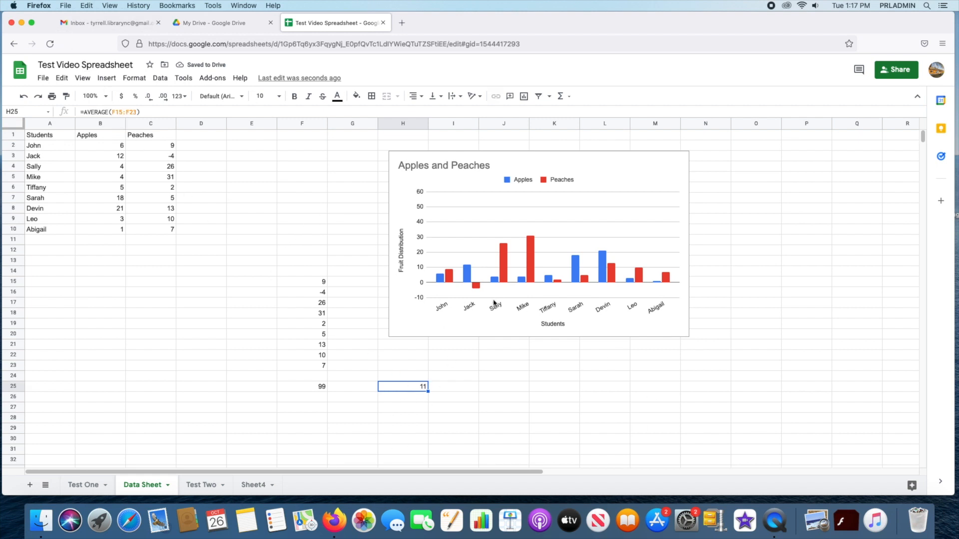
Look through the complete list of available functions and the Math function category.
left_click(308, 281)
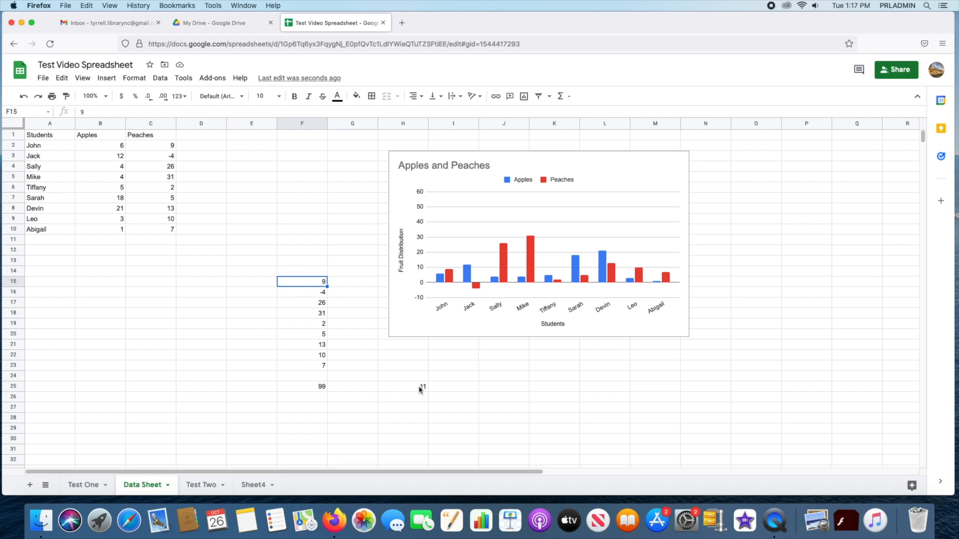
left_click(570, 96)
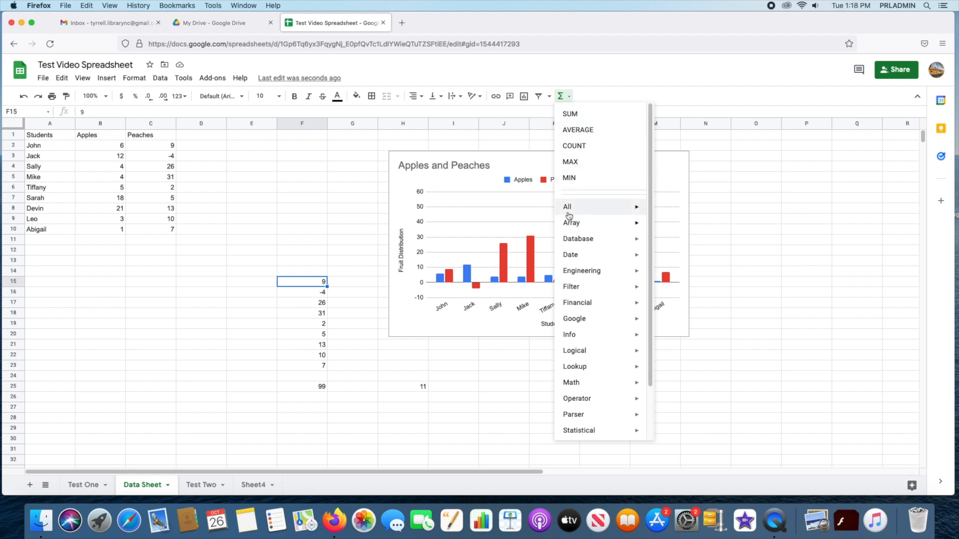
mouse_move(632, 209)
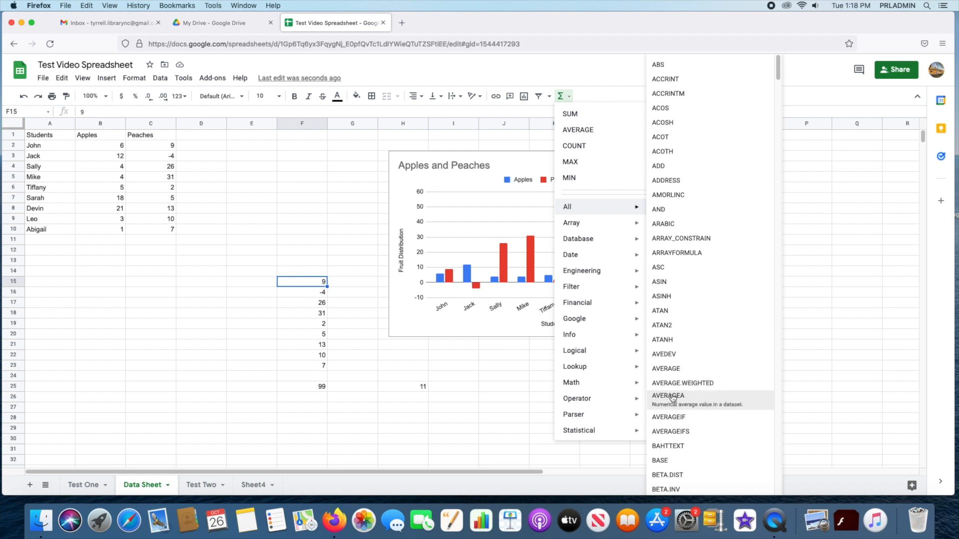
scroll(696, 389, "down", 5)
scroll(696, 390, "down", 8)
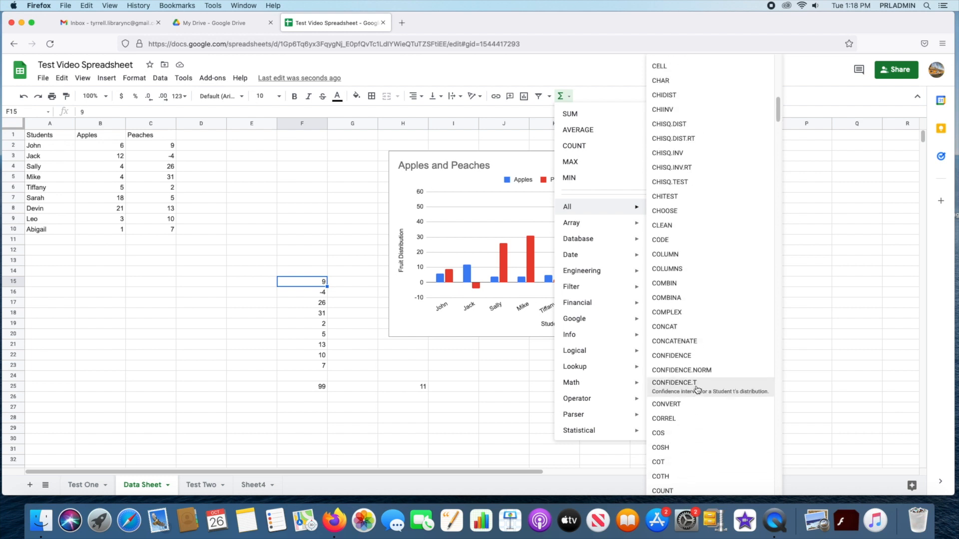
scroll(696, 384, "down", 8)
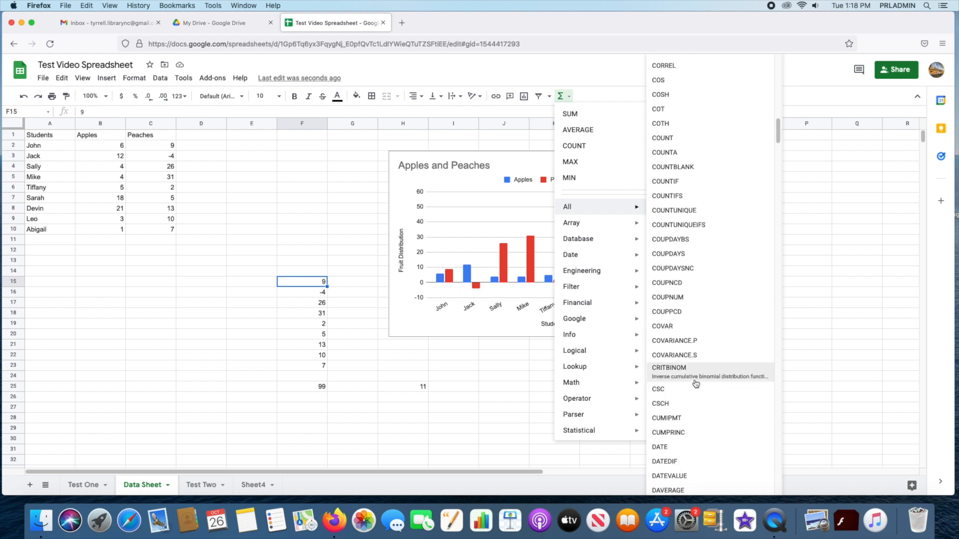
scroll(695, 384, "down", 5)
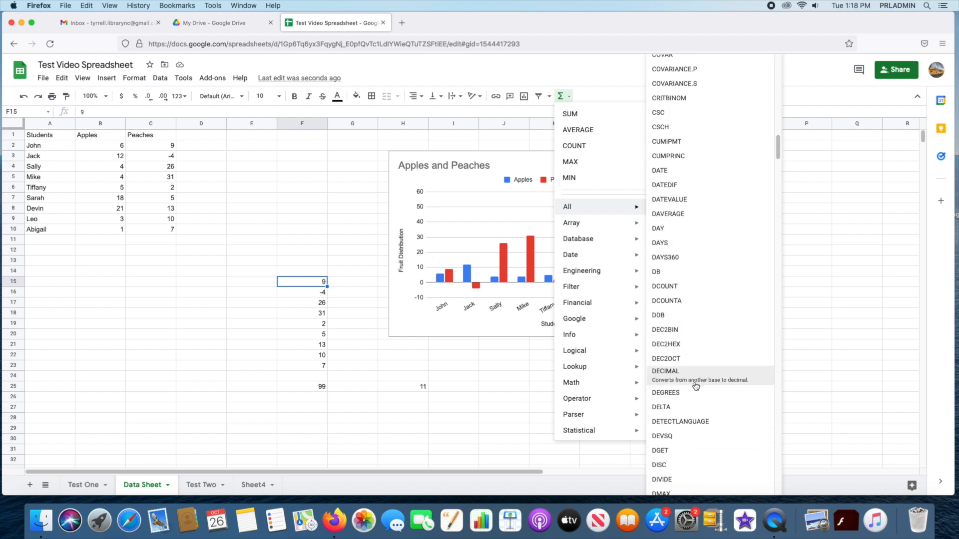
scroll(695, 386, "down", 5)
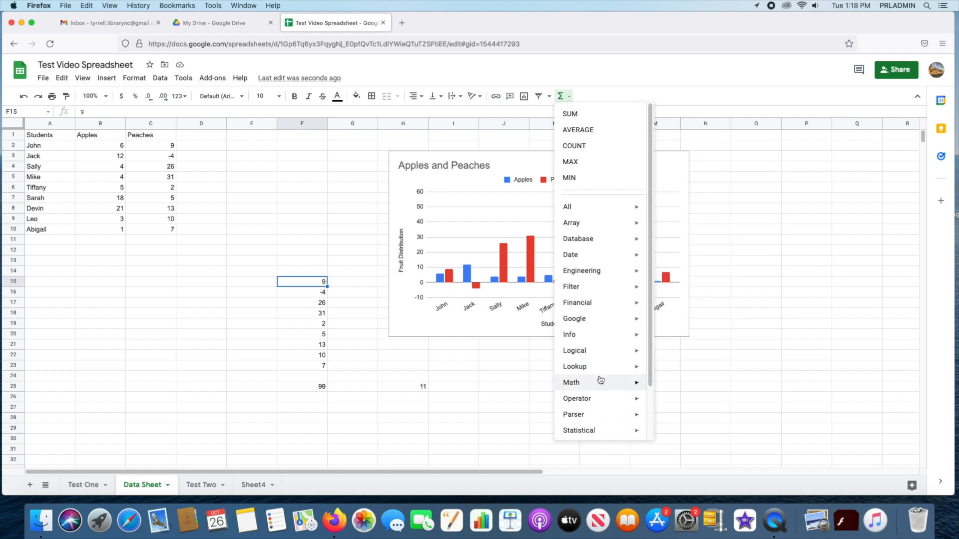
mouse_move(600, 380)
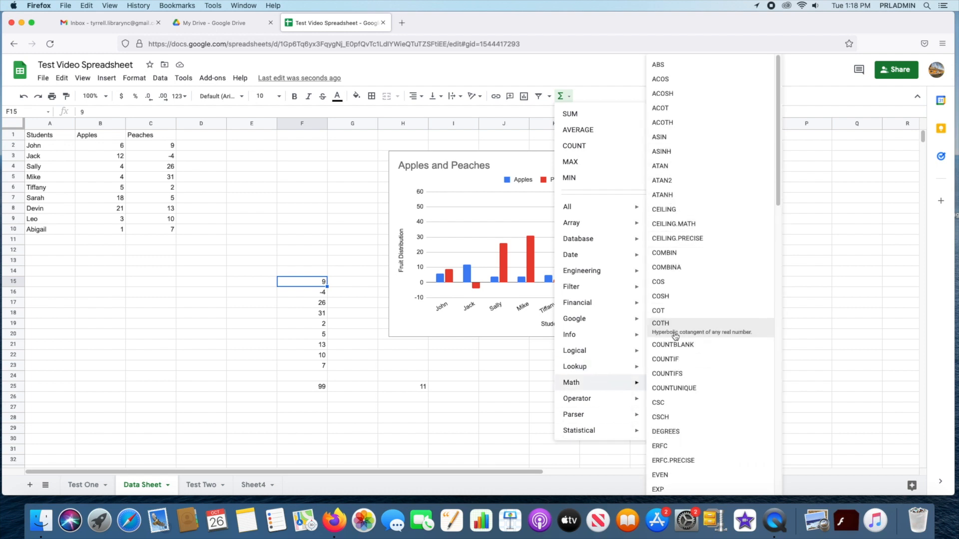
Try the PI function from the Math category on the range F15:F23 in cell G25.
left_click(367, 389)
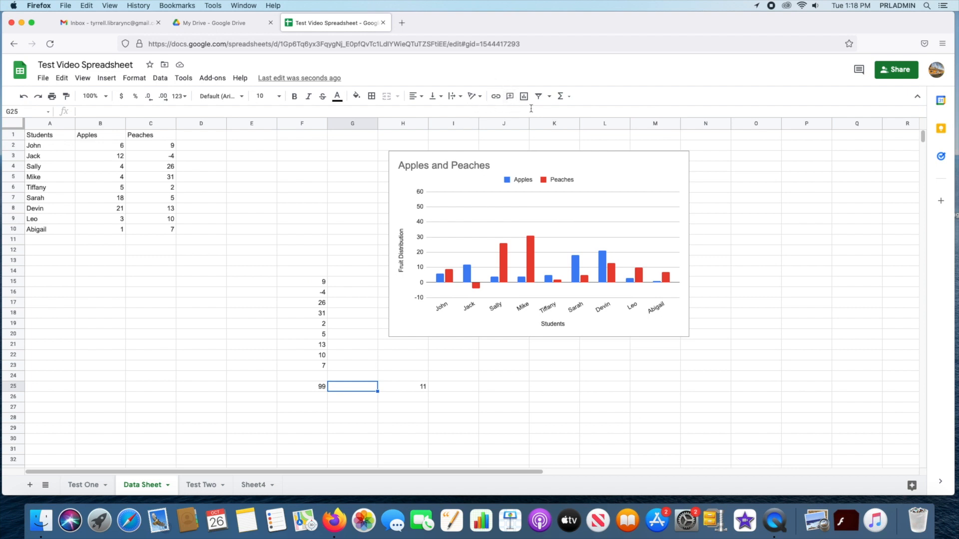
left_click(570, 97)
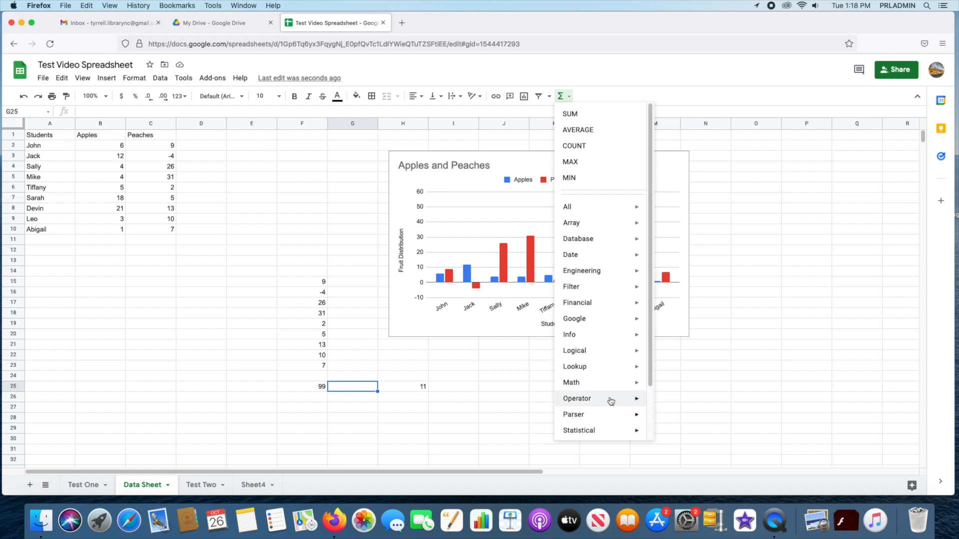
mouse_move(608, 386)
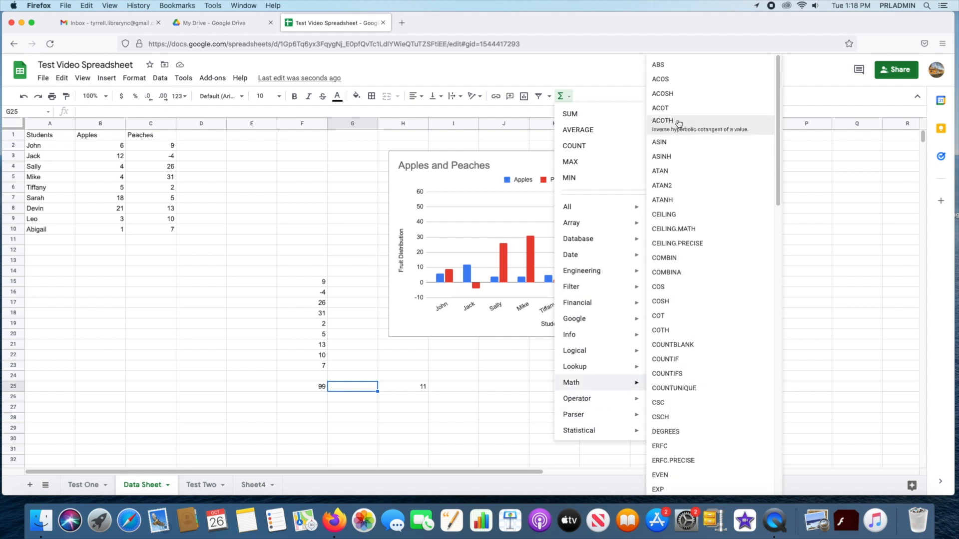
scroll(700, 248, "down", 5)
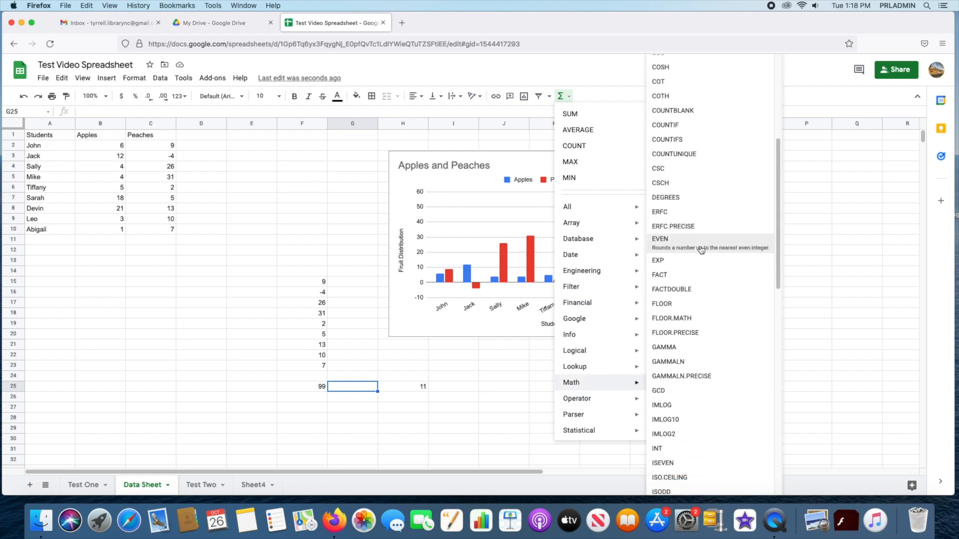
scroll(695, 369, "down", 1)
scroll(694, 369, "down", 5)
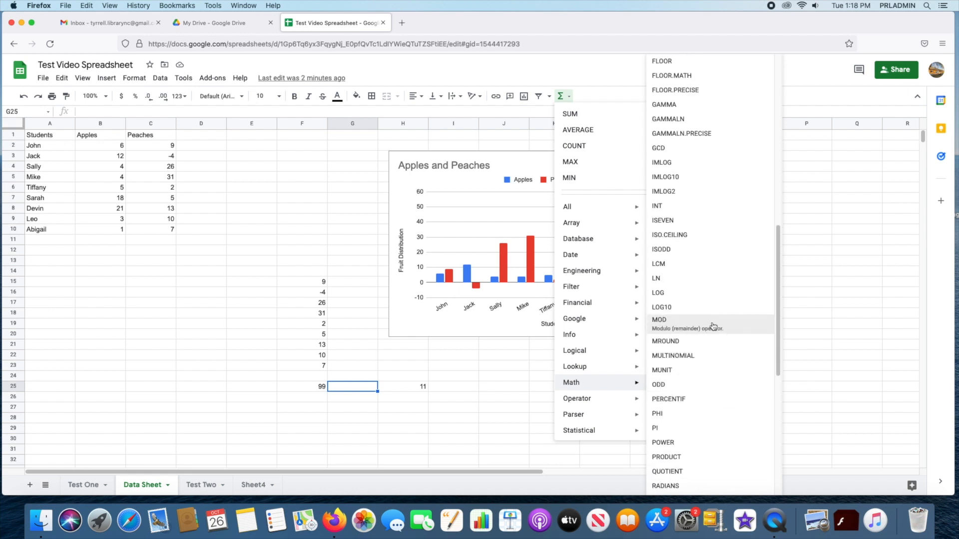
left_click(710, 431)
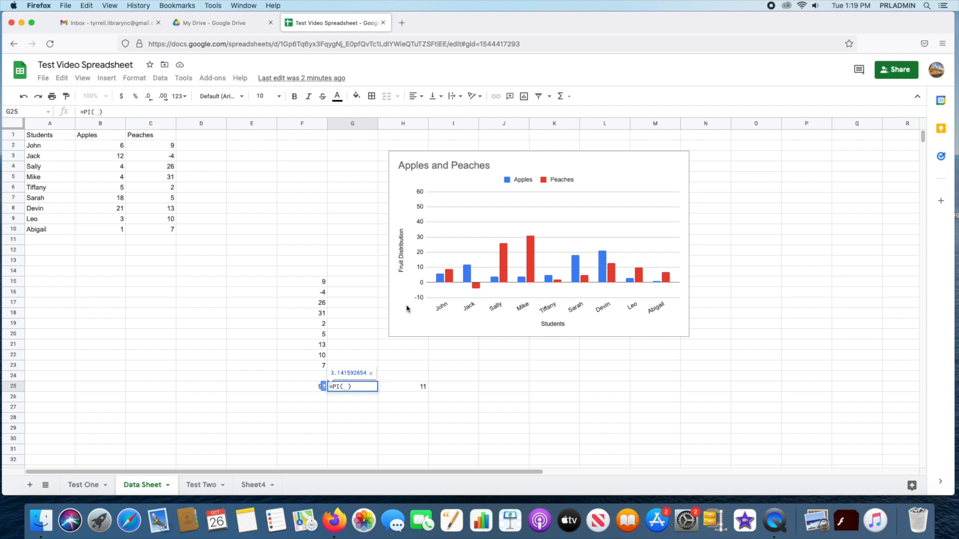
type("F15")
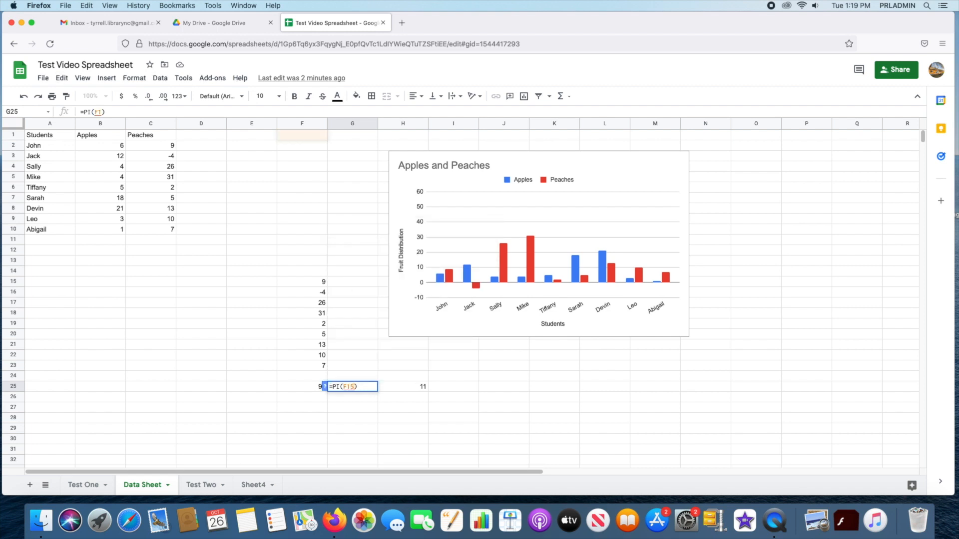
type(":")
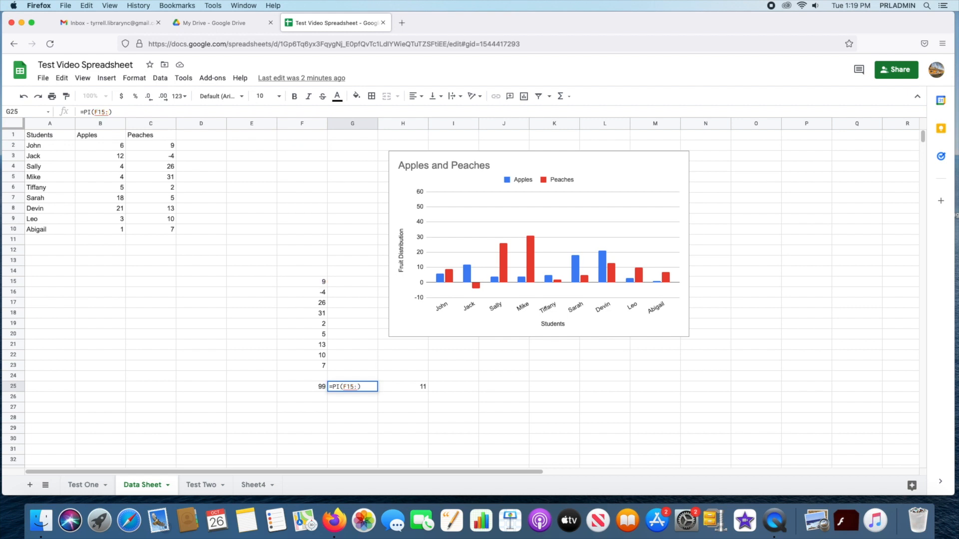
type("F23")
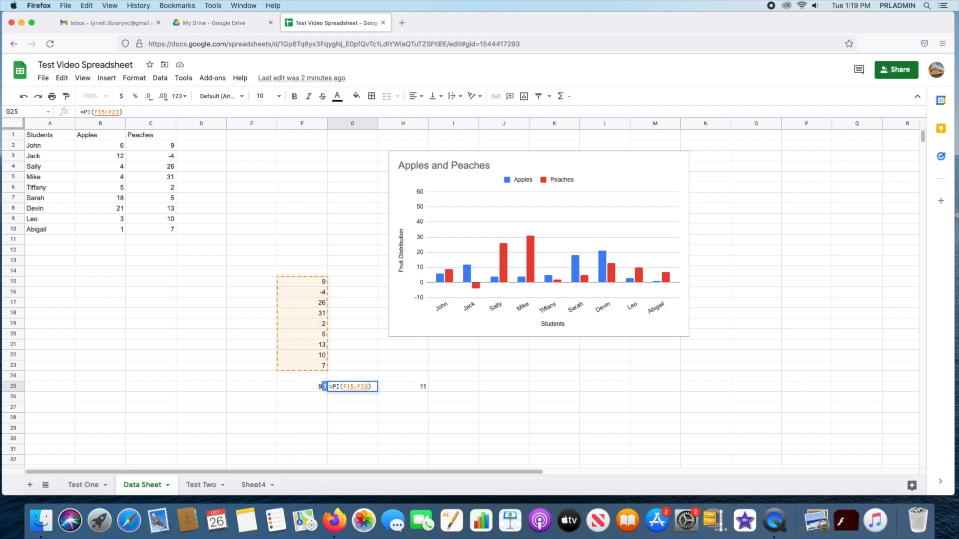
key("Return")
Check the error note on cell G25 and delete its PI formula.
scroll(368, 376, "down", 1)
mouse_move(367, 377)
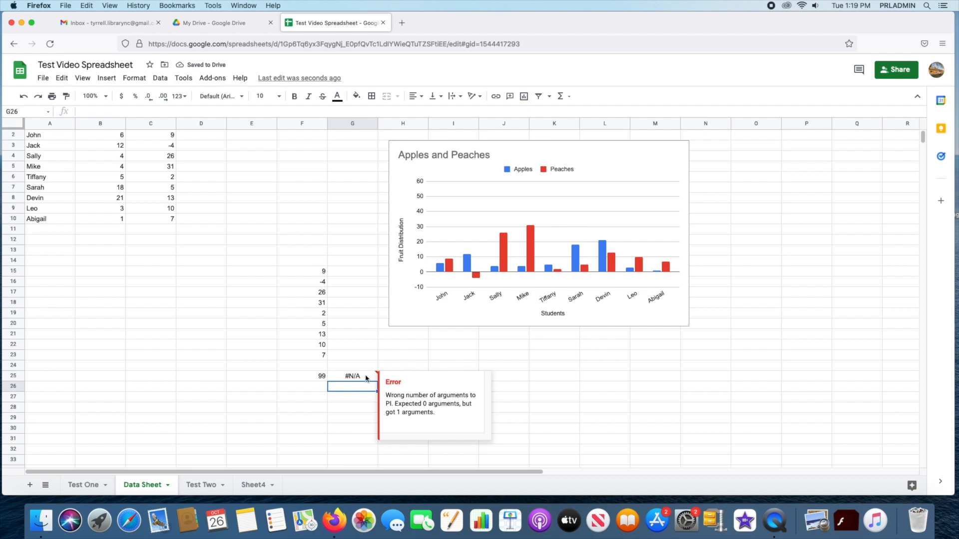
key("Up")
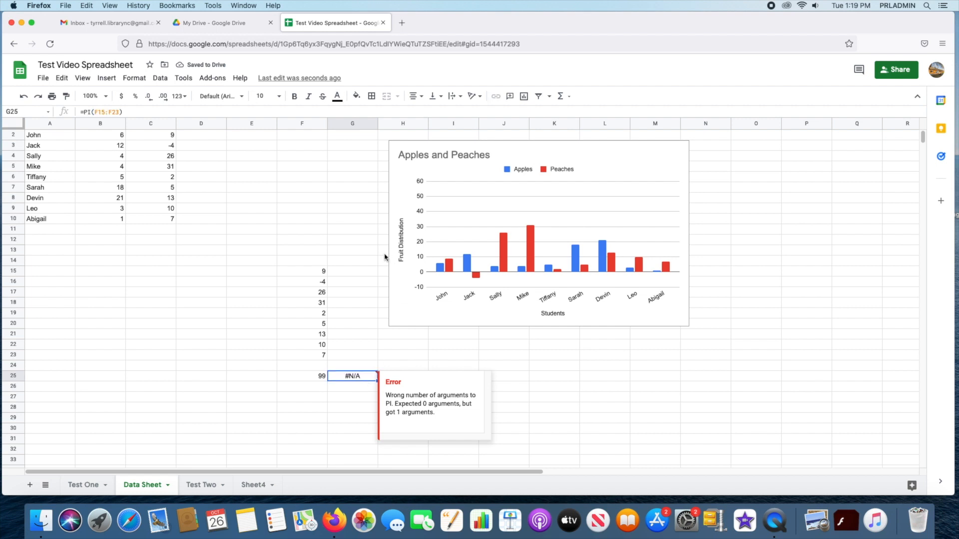
key("Delete")
scroll(431, 238, "down", 2)
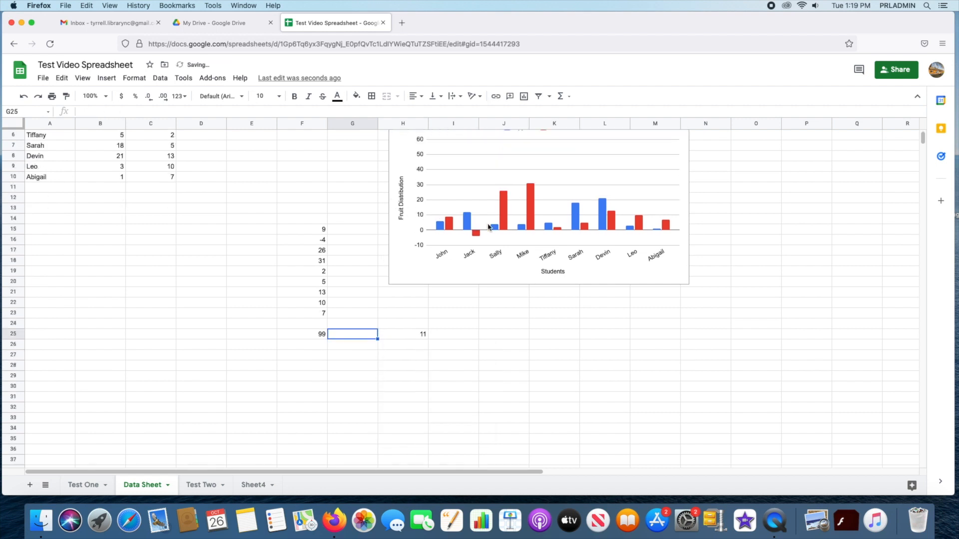
scroll(441, 230, "up", 3)
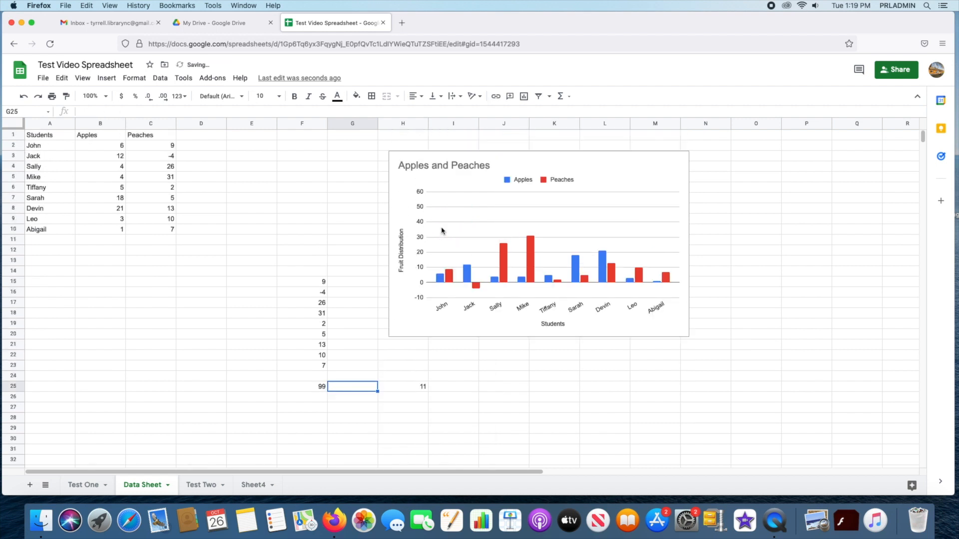
Calculate the median of F15:F23 with the statistical MEDIAN function, placing the formula in cell G25.
left_click(561, 95)
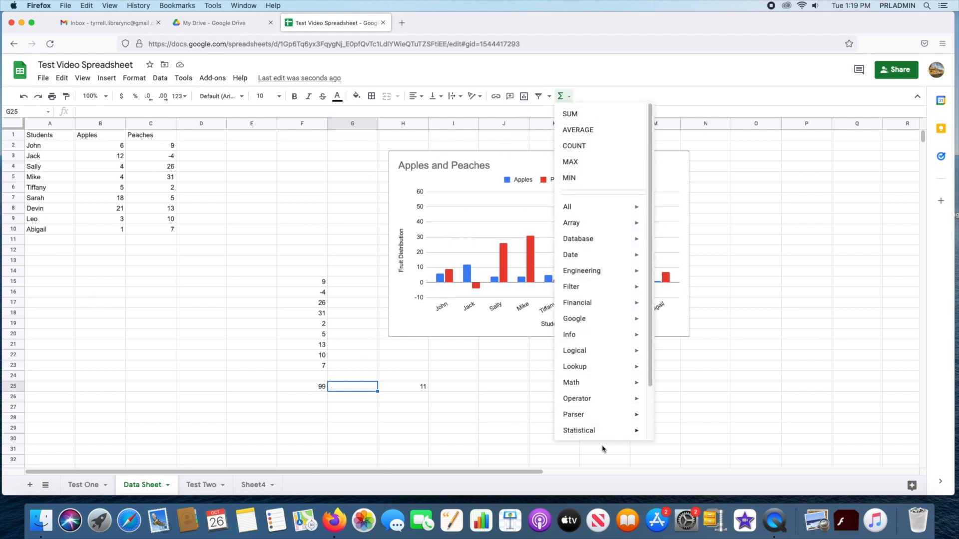
mouse_move(610, 433)
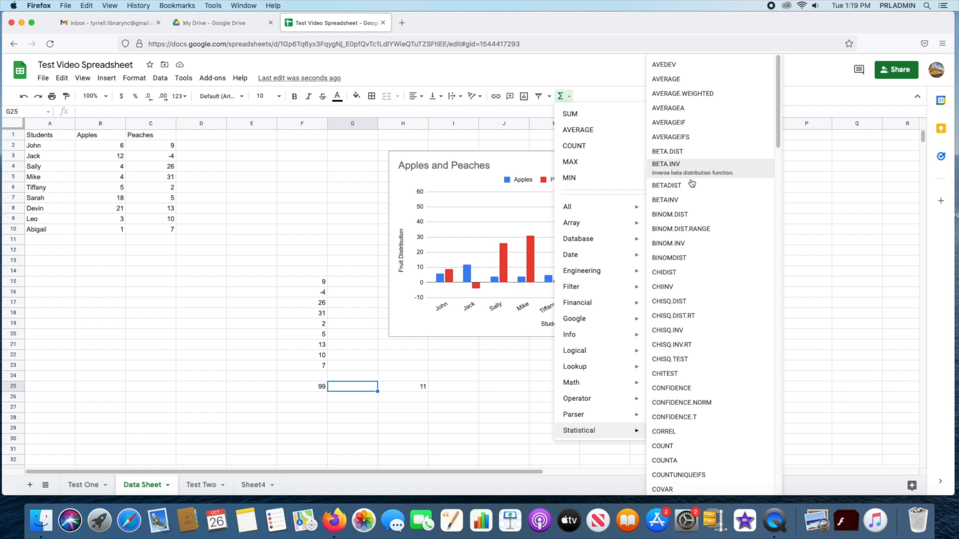
scroll(697, 183, "down", 1)
scroll(698, 181, "down", 5)
scroll(698, 184, "down", 5)
scroll(697, 185, "down", 7)
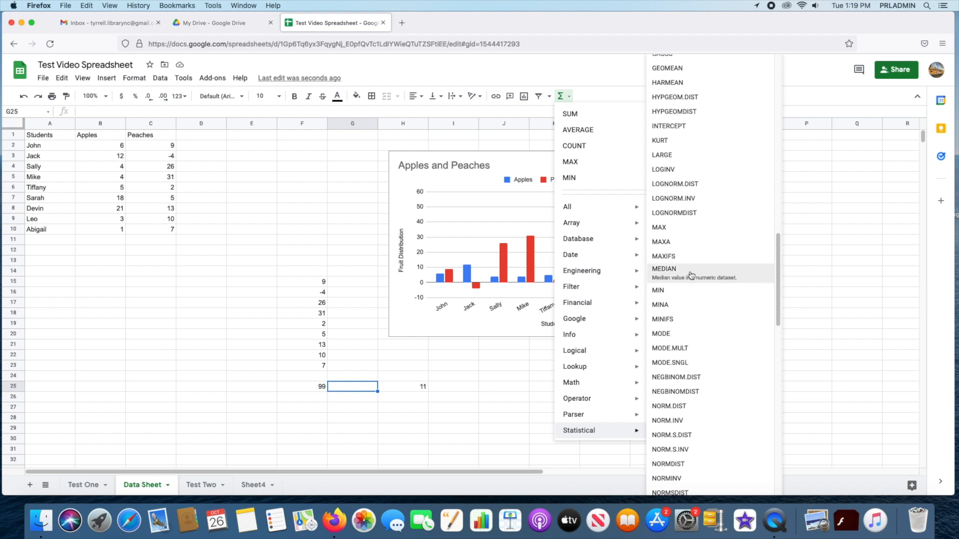
left_click(726, 278)
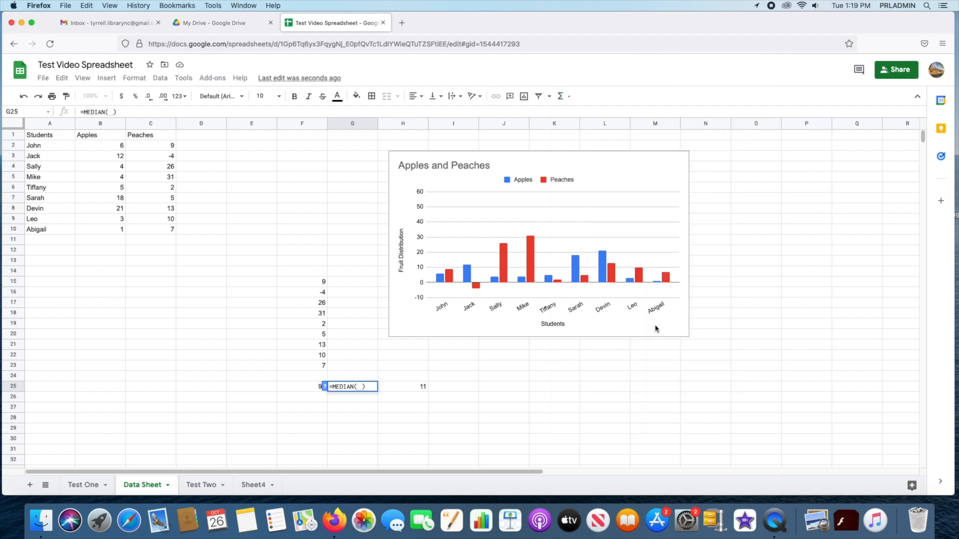
left_click(302, 281)
type(":")
type("F23")
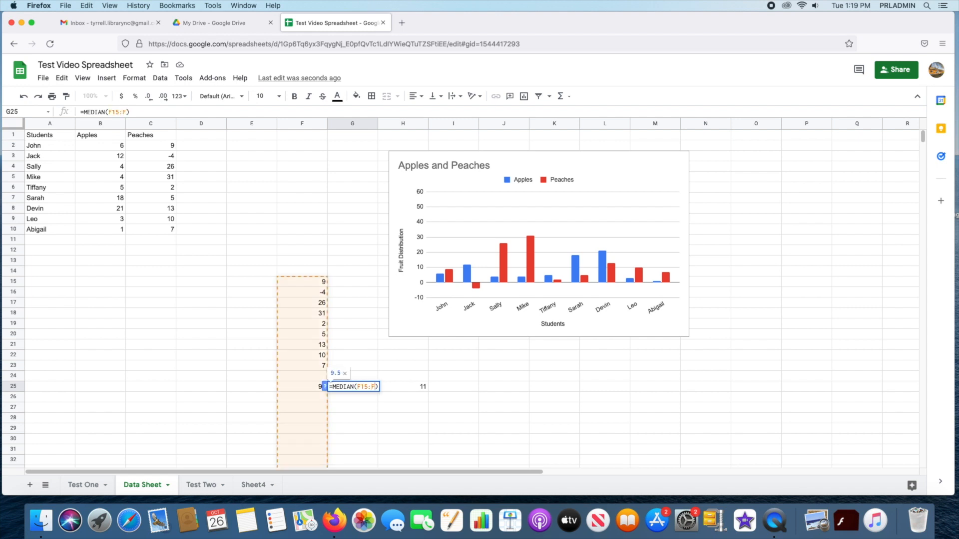
key("Return")
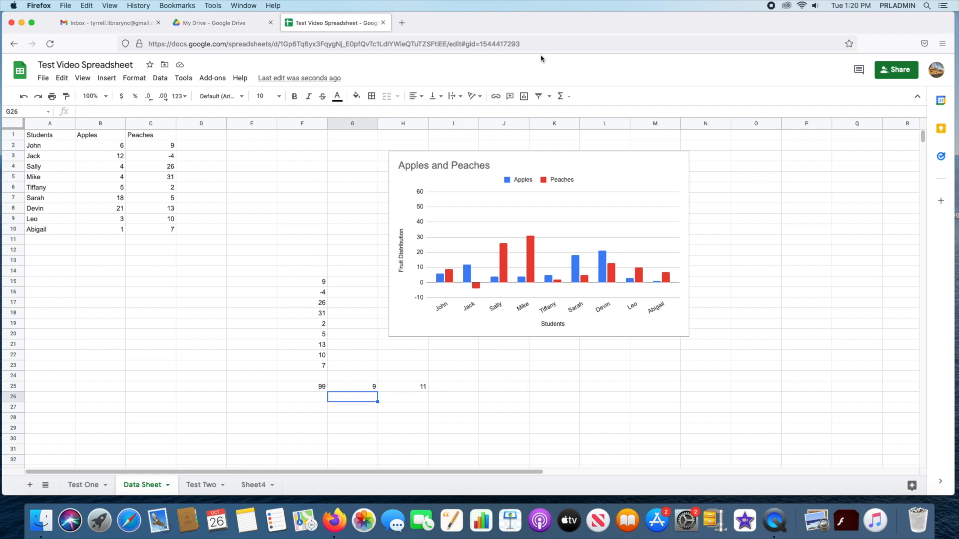
Browse the function categories, including Parser and Google, and leave the list without inserting a function.
left_click(566, 98)
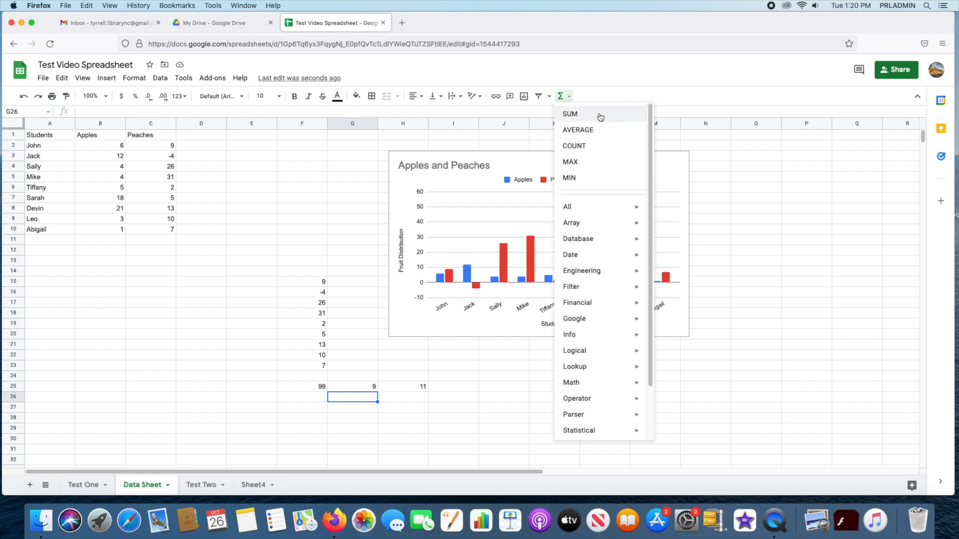
mouse_move(595, 366)
scroll(595, 366, "down", 3)
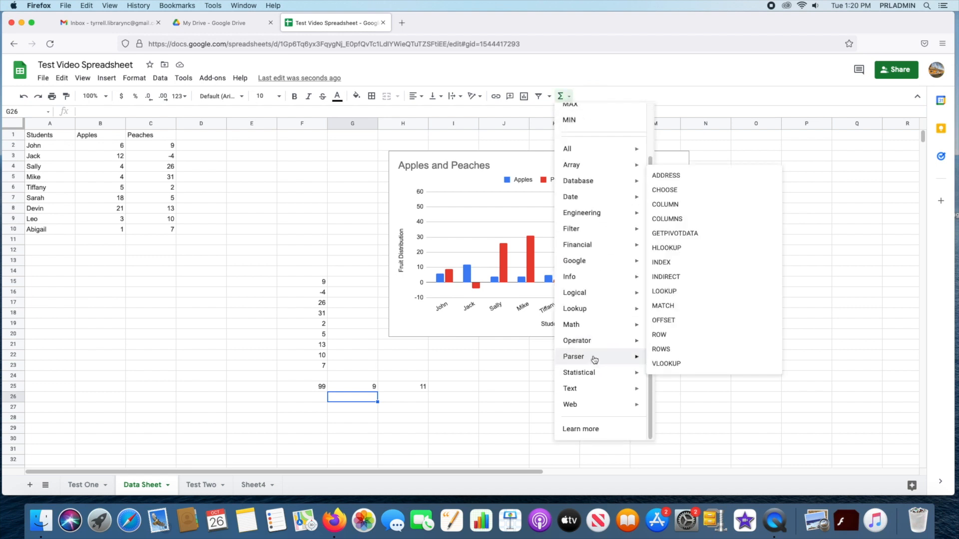
mouse_move(601, 388)
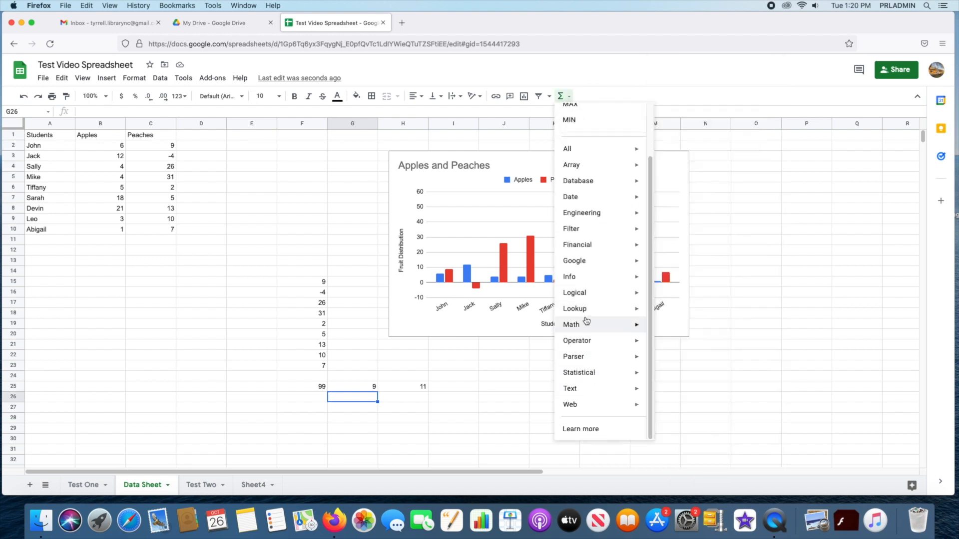
mouse_move(605, 264)
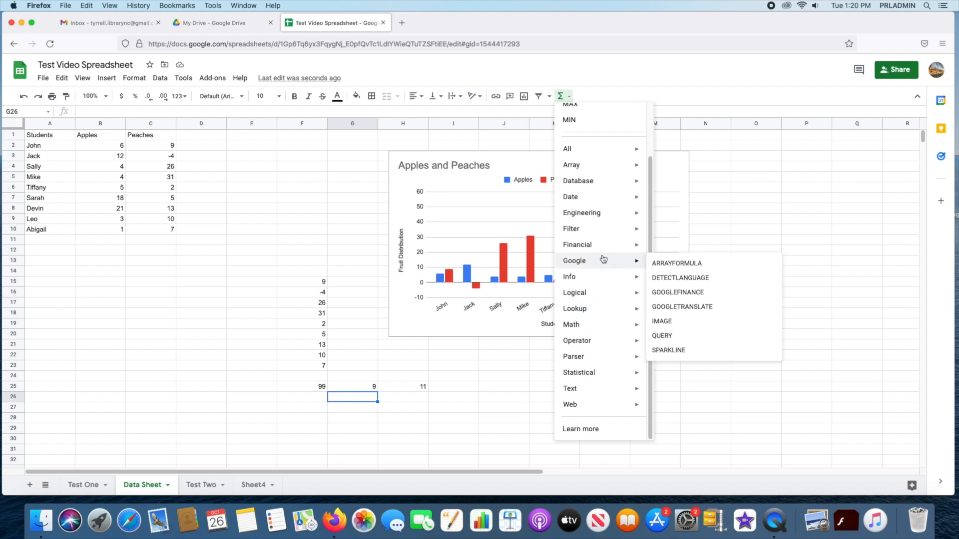
scroll(604, 254, "up", 3)
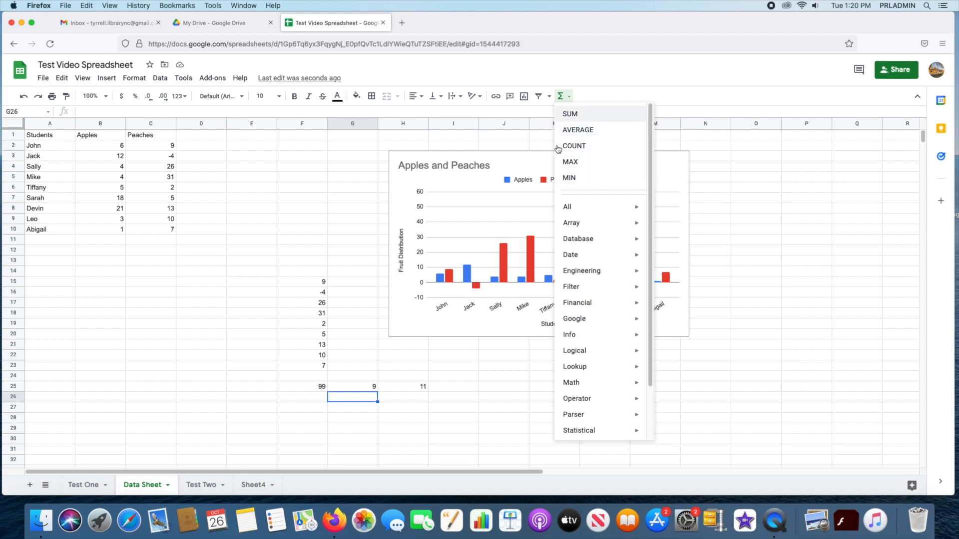
left_click(268, 199)
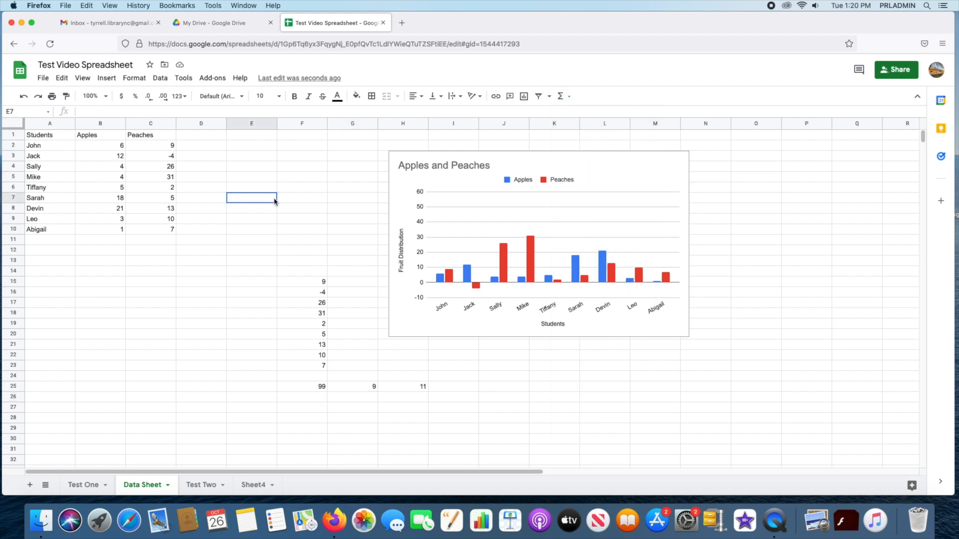